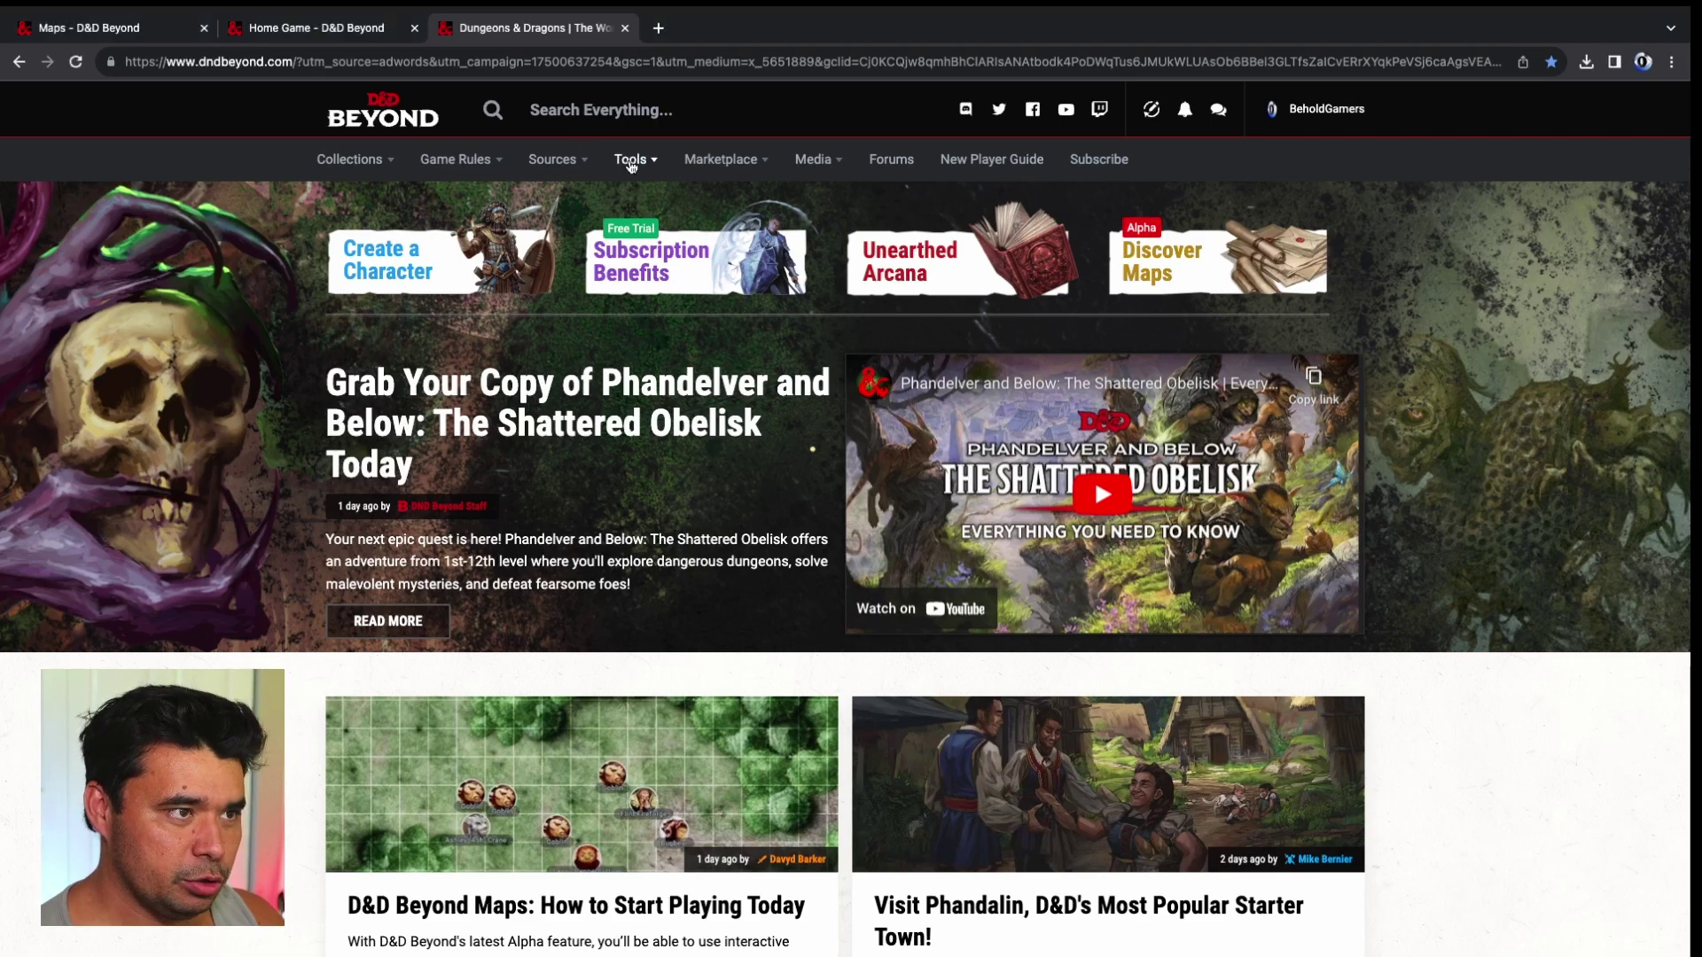
Step: Open the D&D Beyond Maps alpha page and look through its introduction and premade campaigns
mouse_move(631, 164)
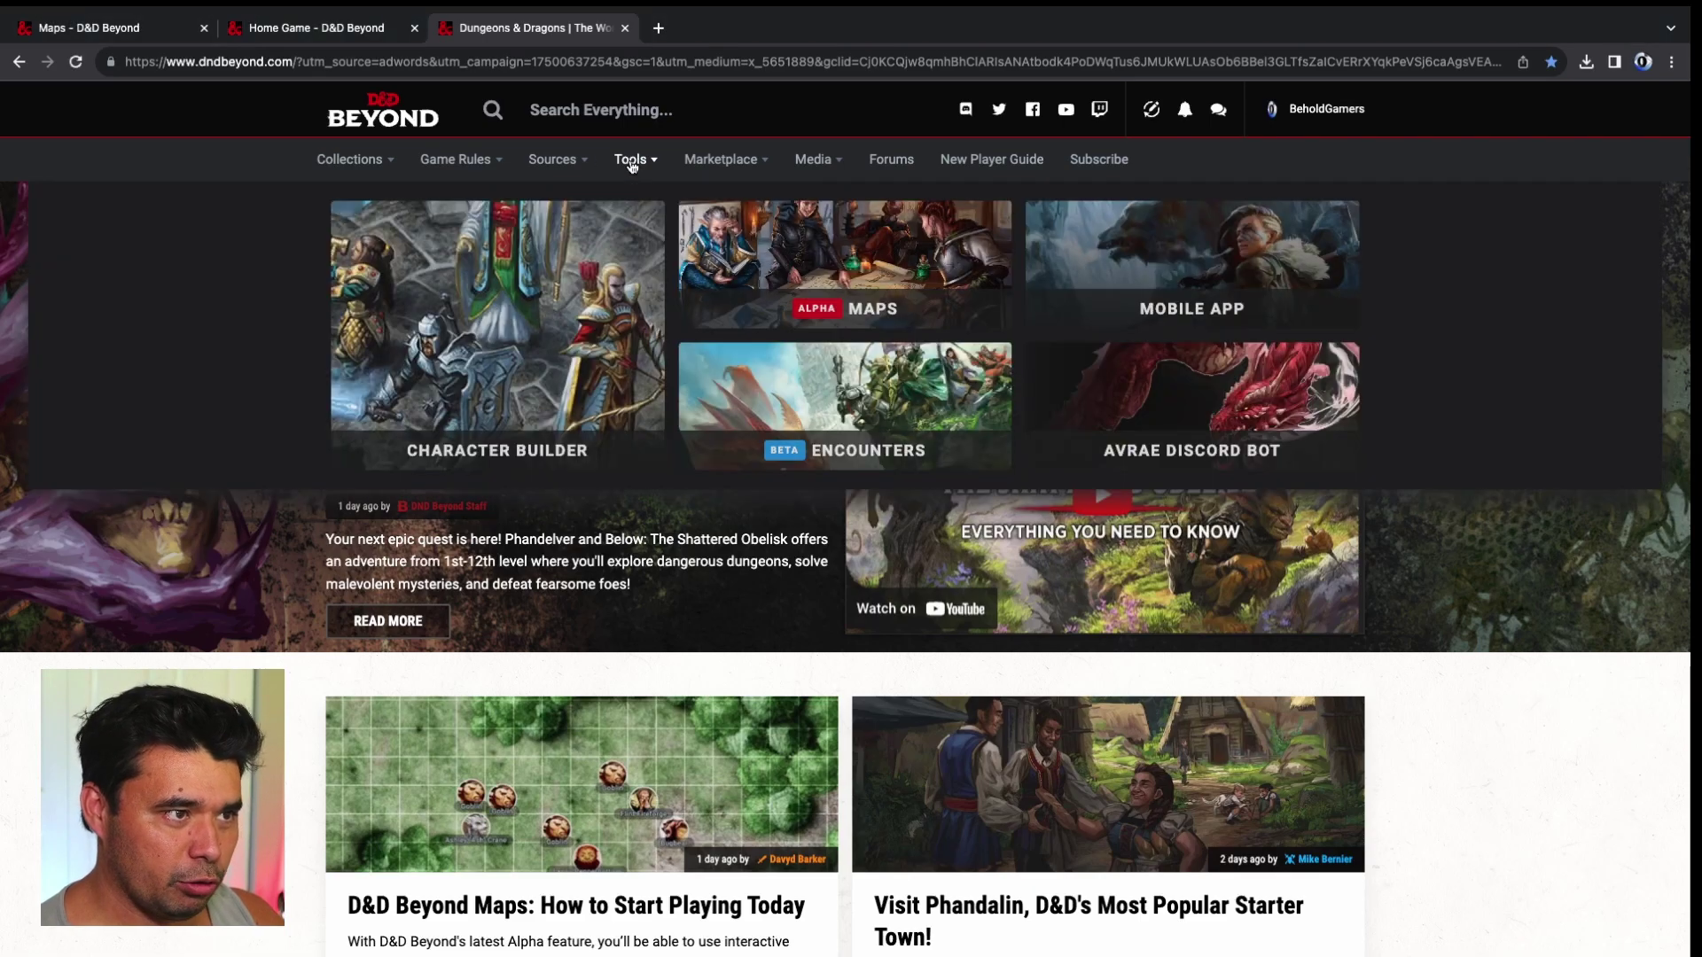
left_click(902, 274)
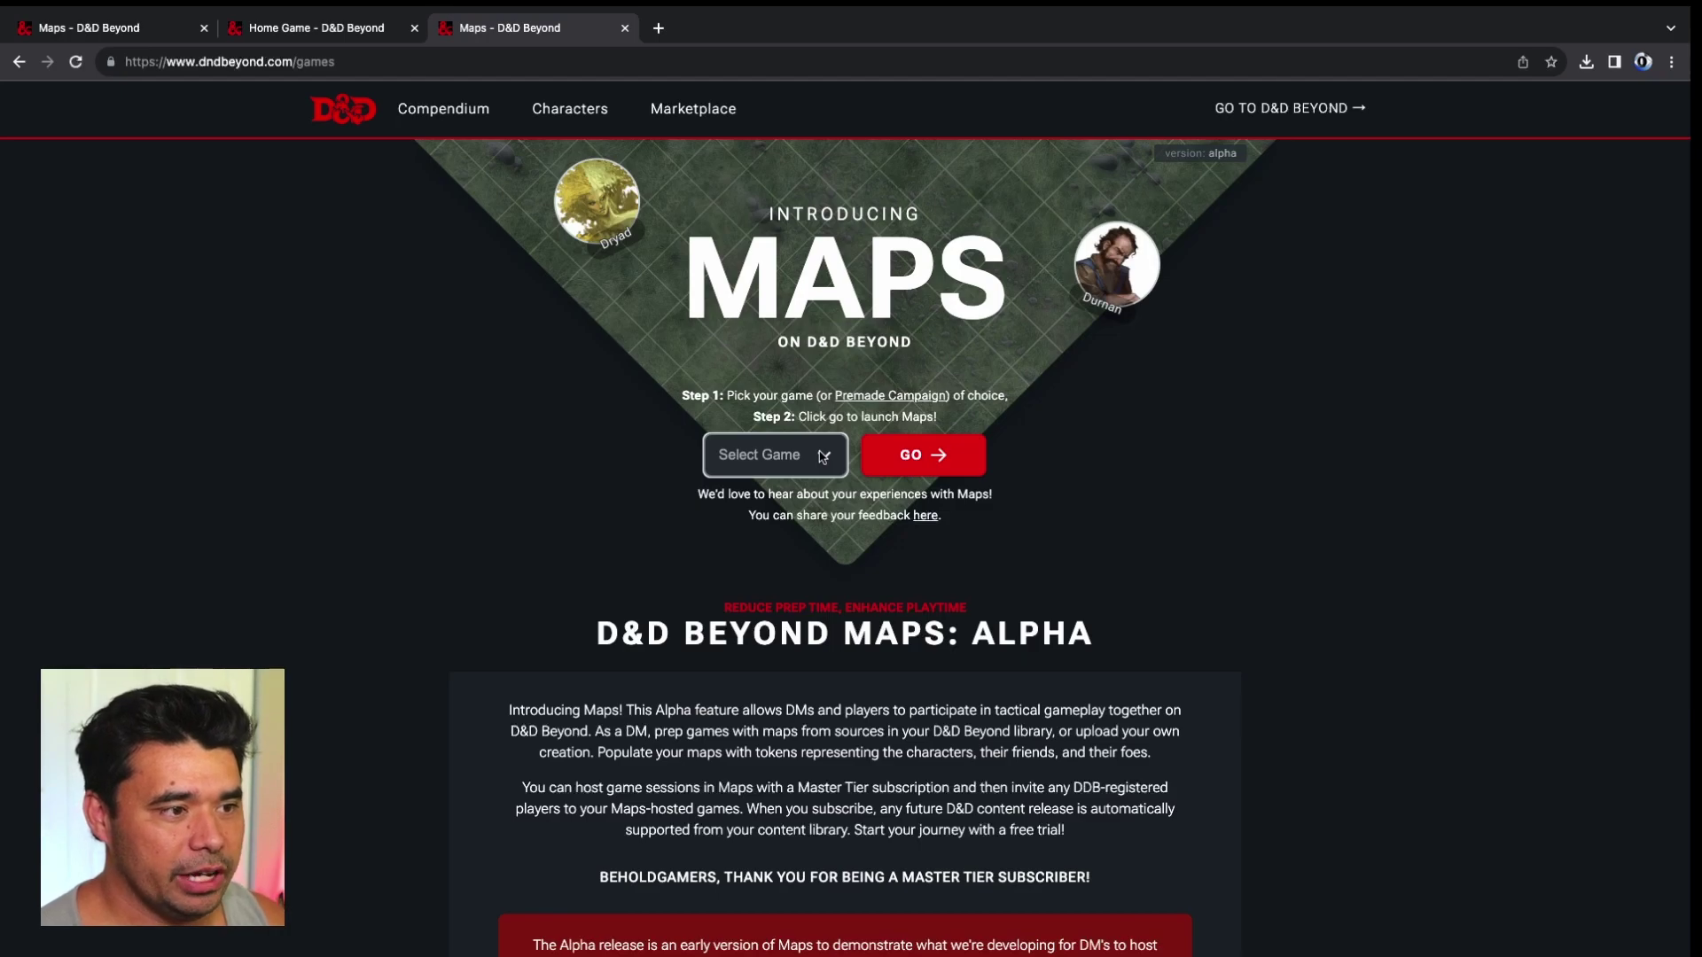
scroll(1189, 507, "down", 10)
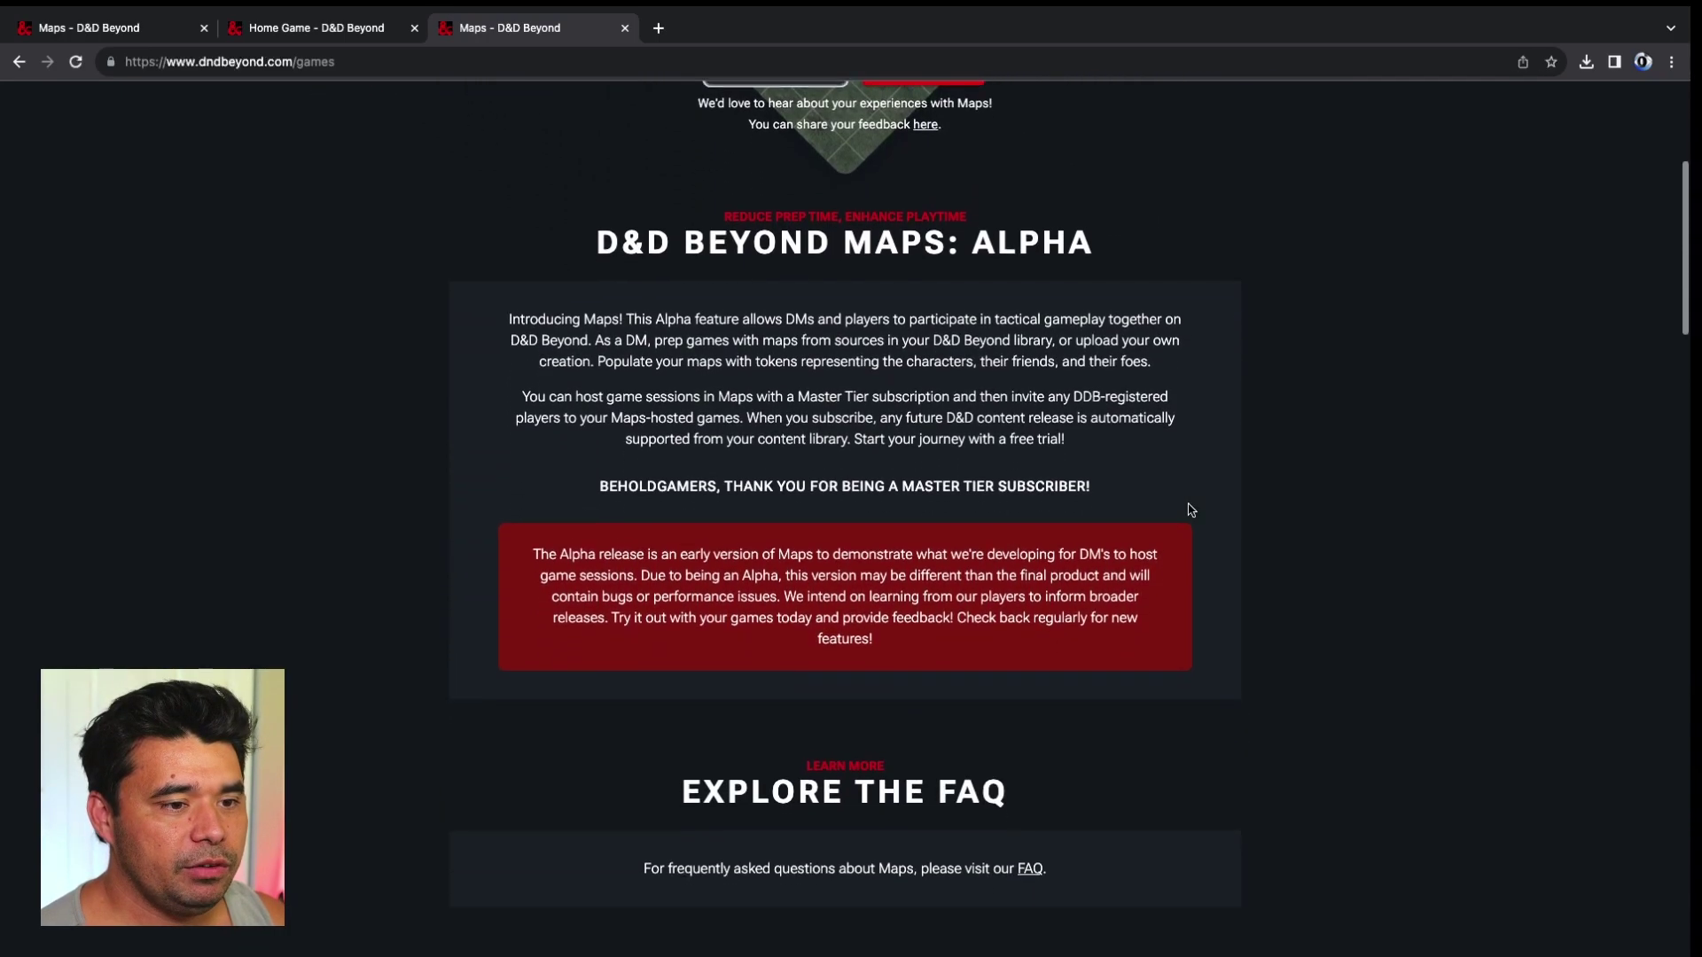
scroll(1188, 510, "down", 15)
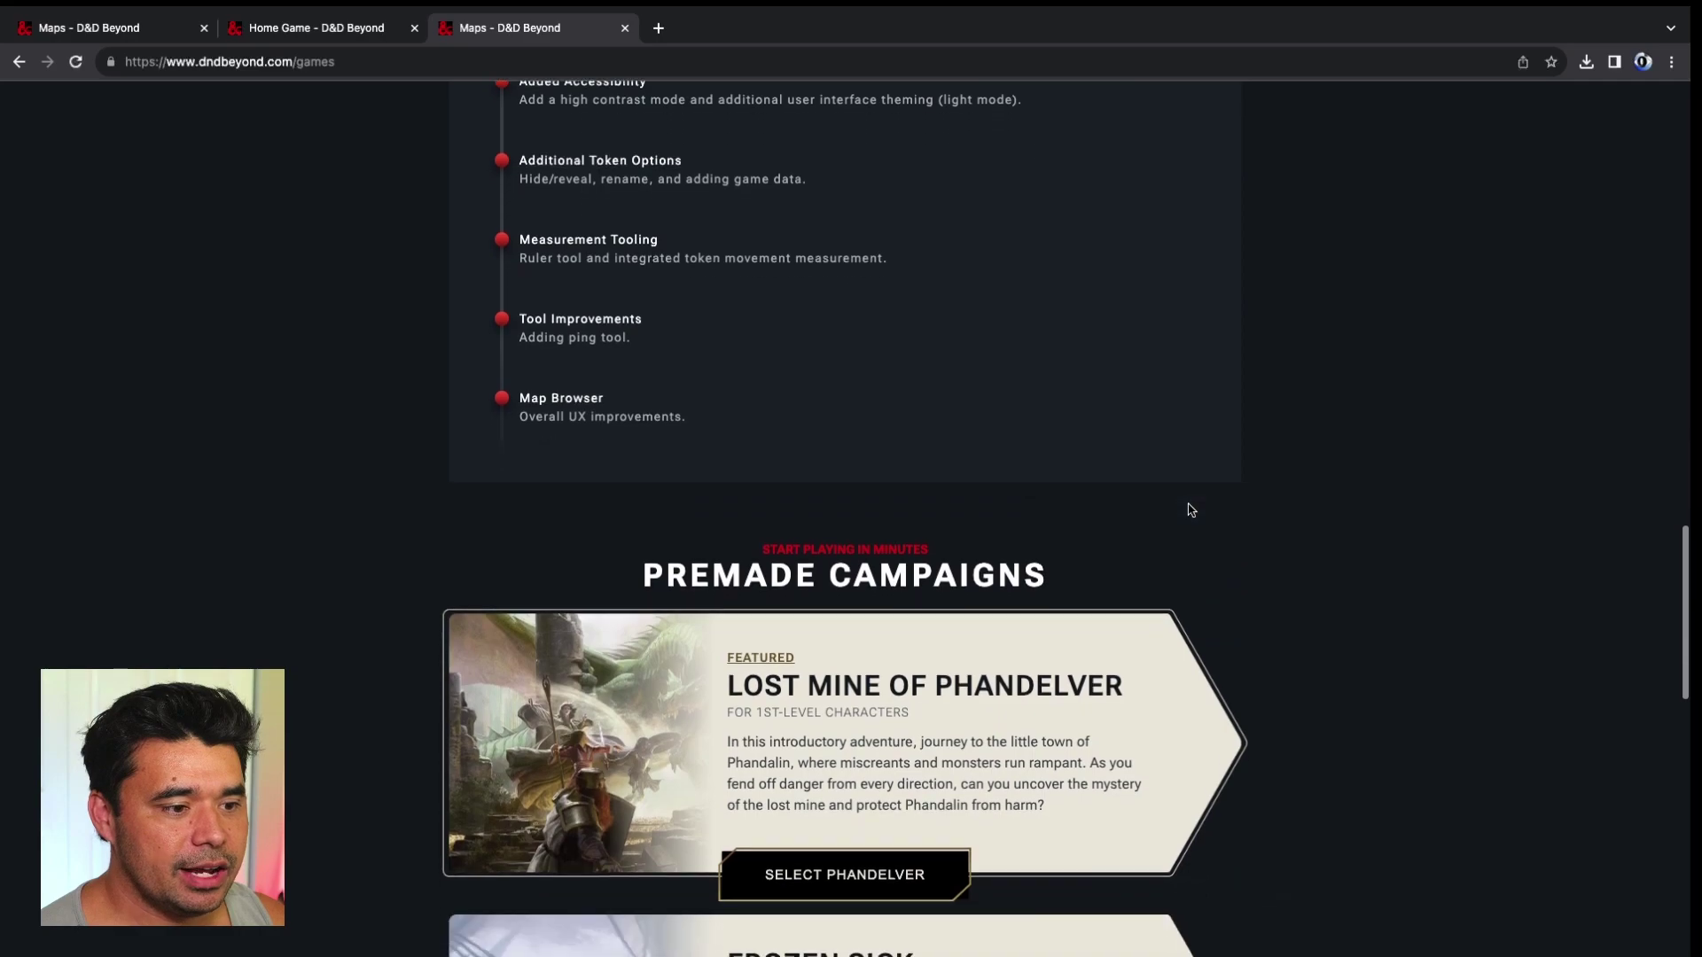
scroll(1359, 577, "down", 3)
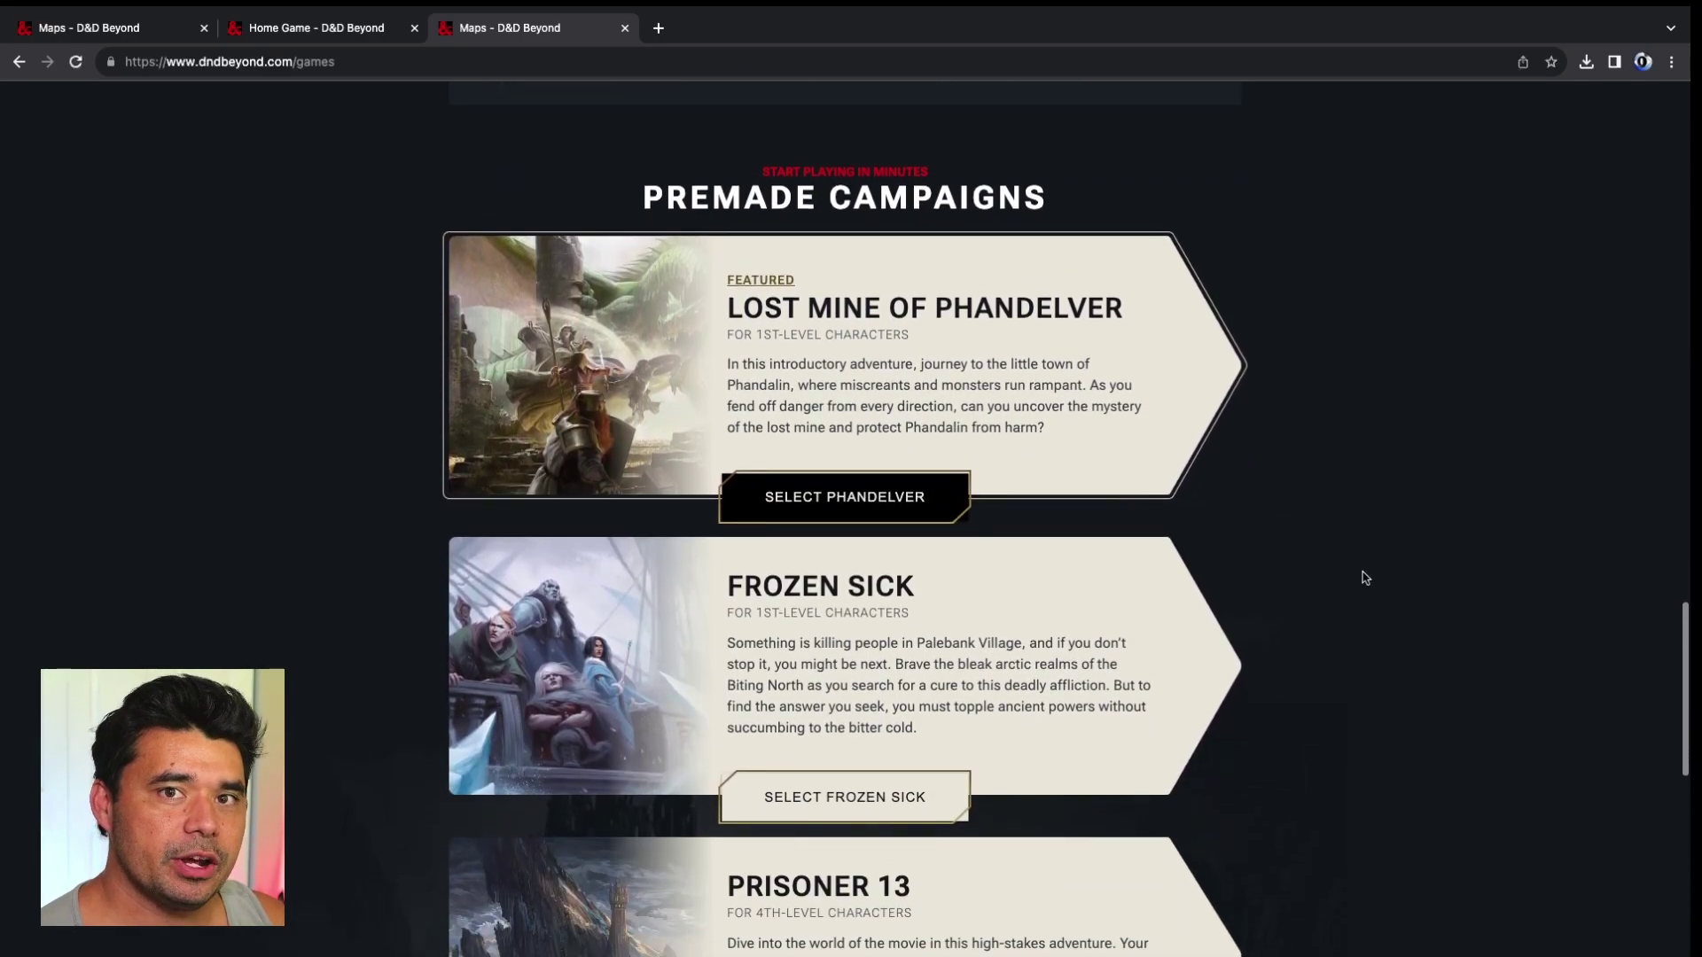
scroll(1365, 578, "down", 1)
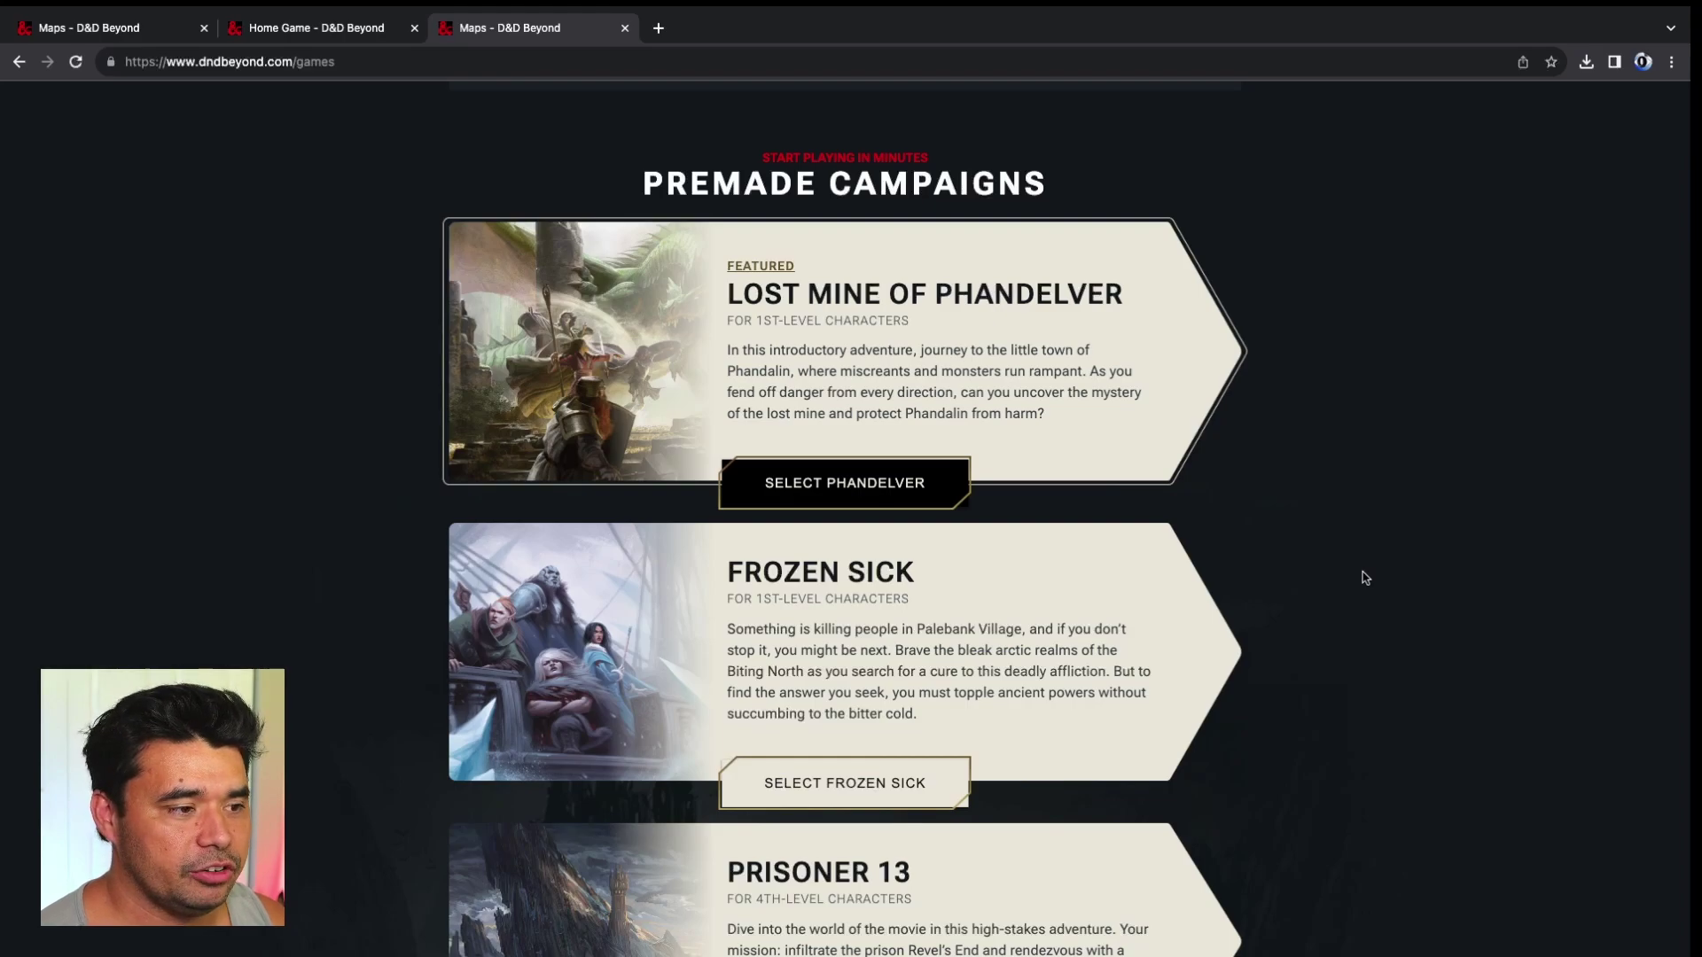
scroll(1365, 578, "up", 20)
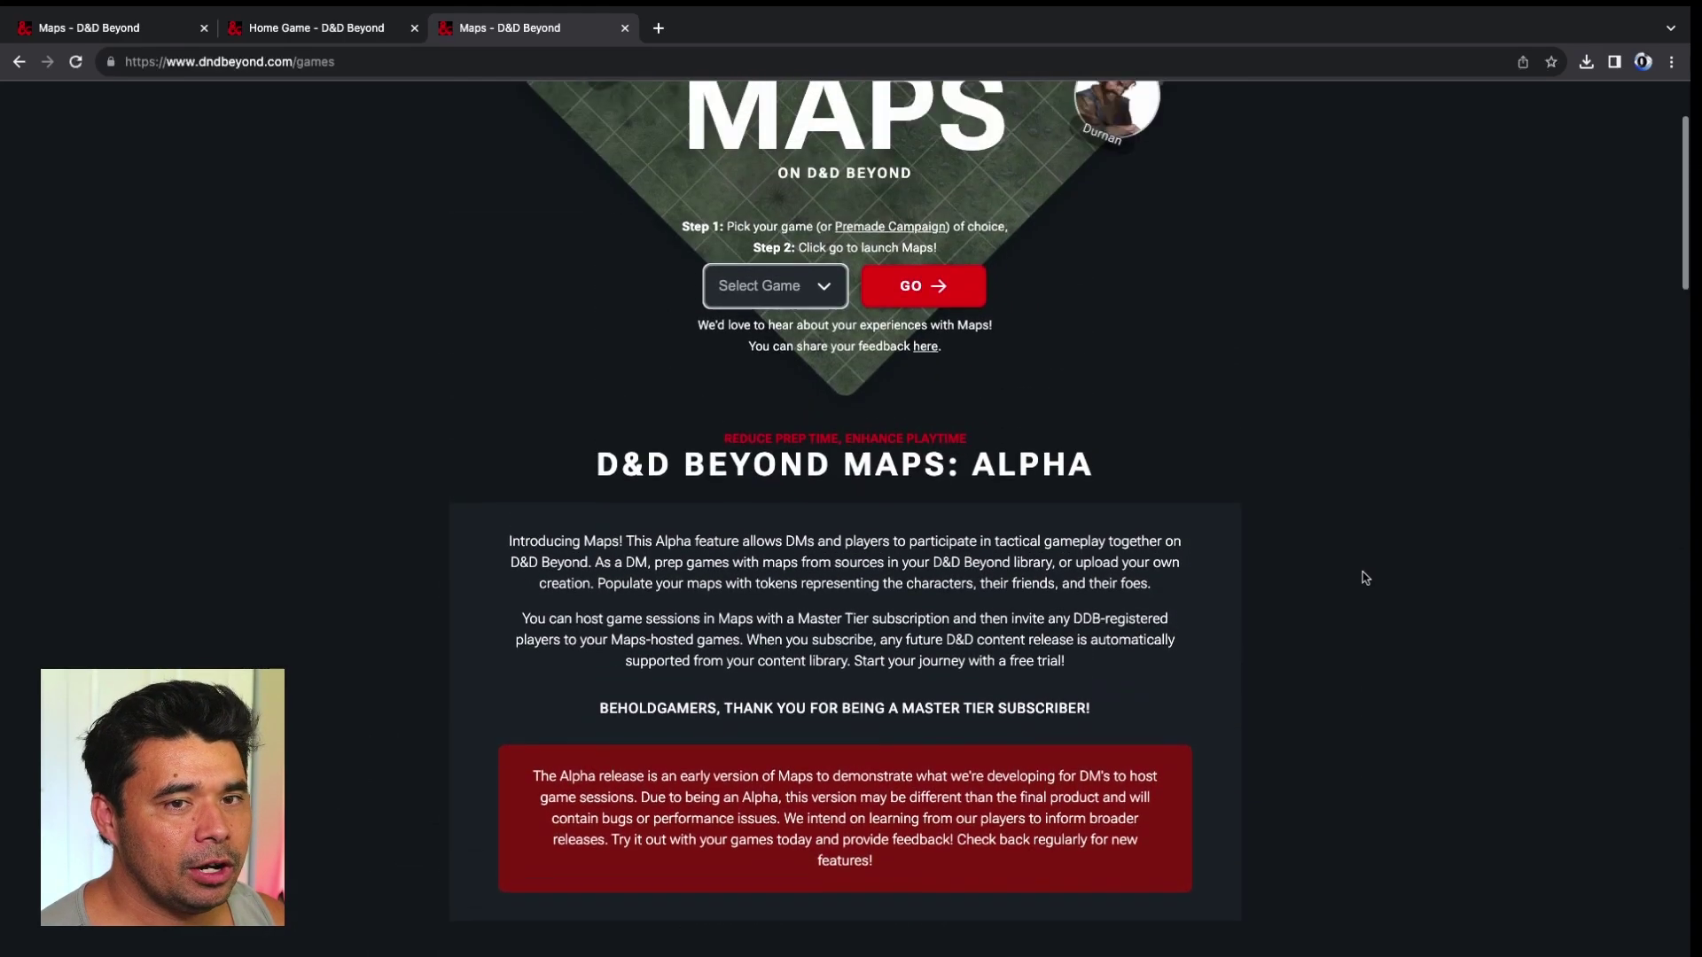
Step: Choose Home Game as the game and launch it in Maps
scroll(1365, 578, "up", 1)
left_click(787, 410)
left_click(840, 436)
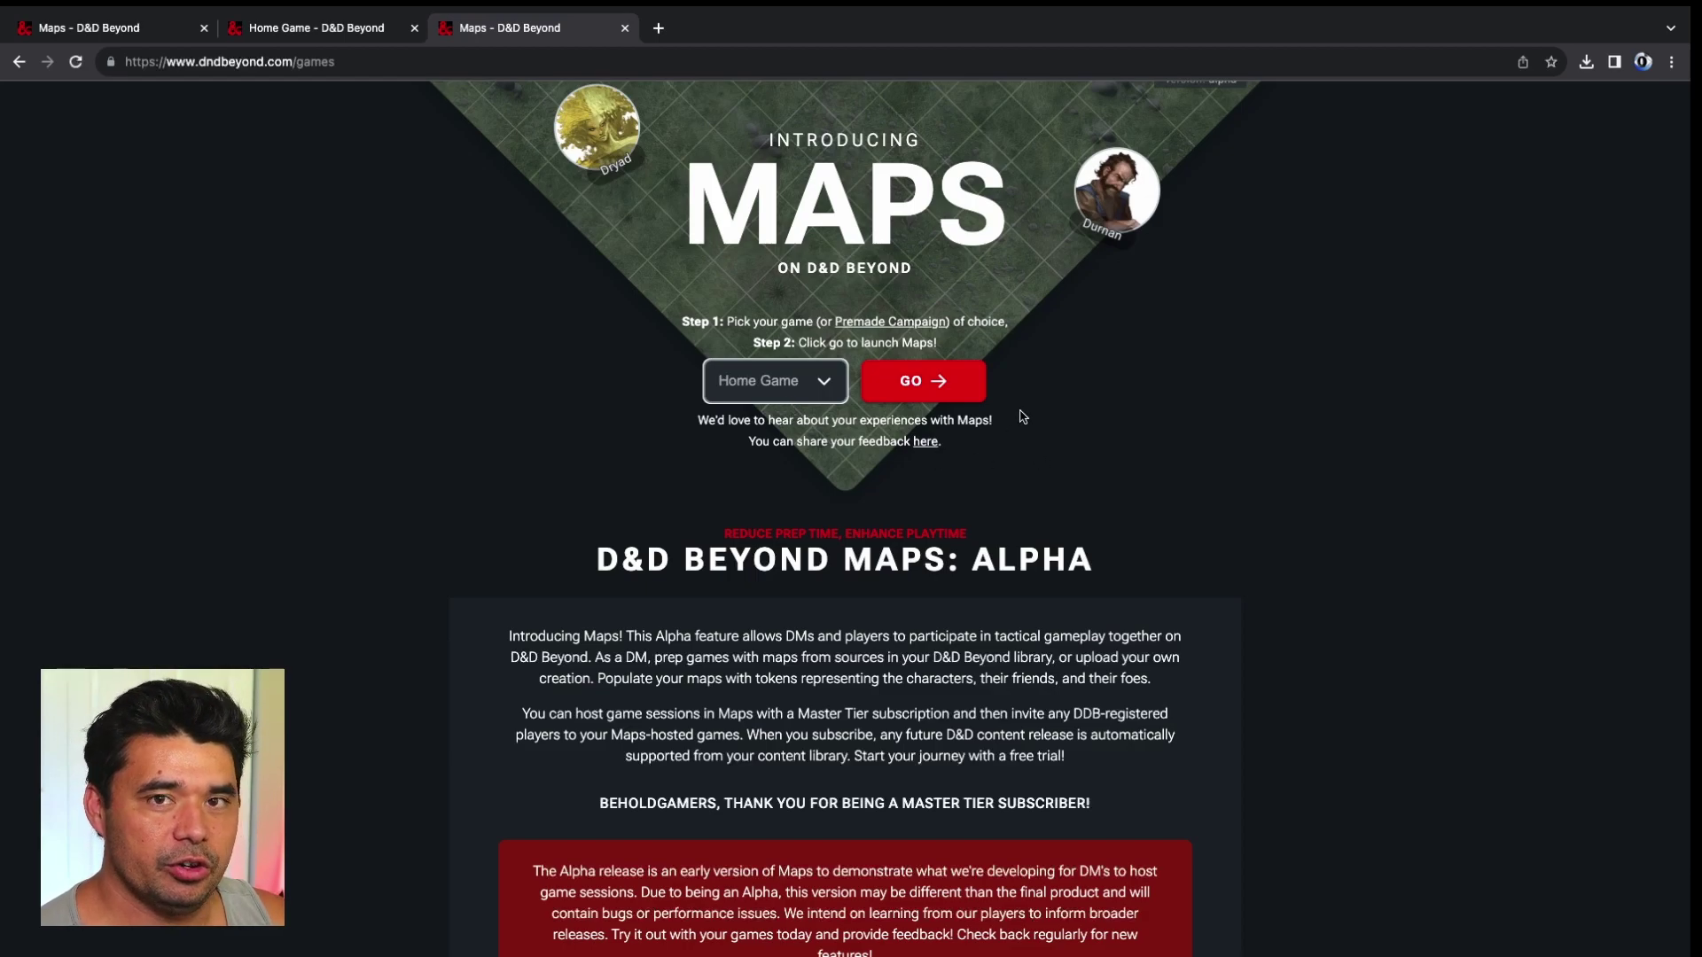
left_click(983, 400)
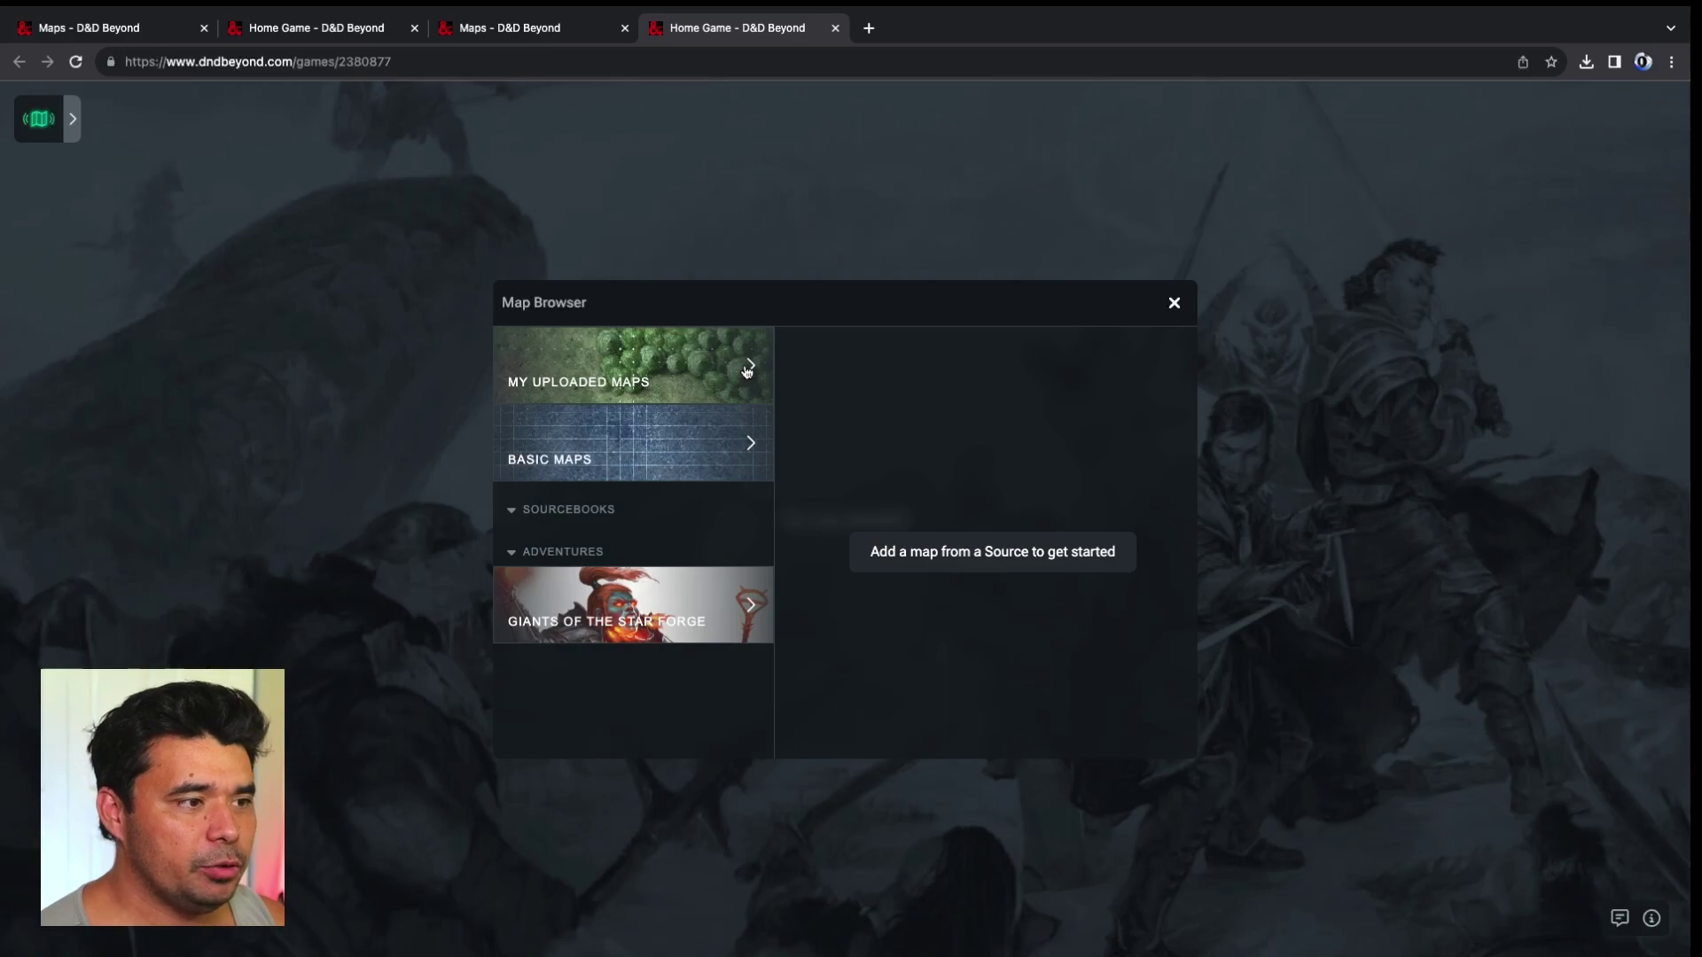
Step: Add the Mushroom Cave map from Basic Maps, load it as the current map, and close the Map Browser
left_click(752, 445)
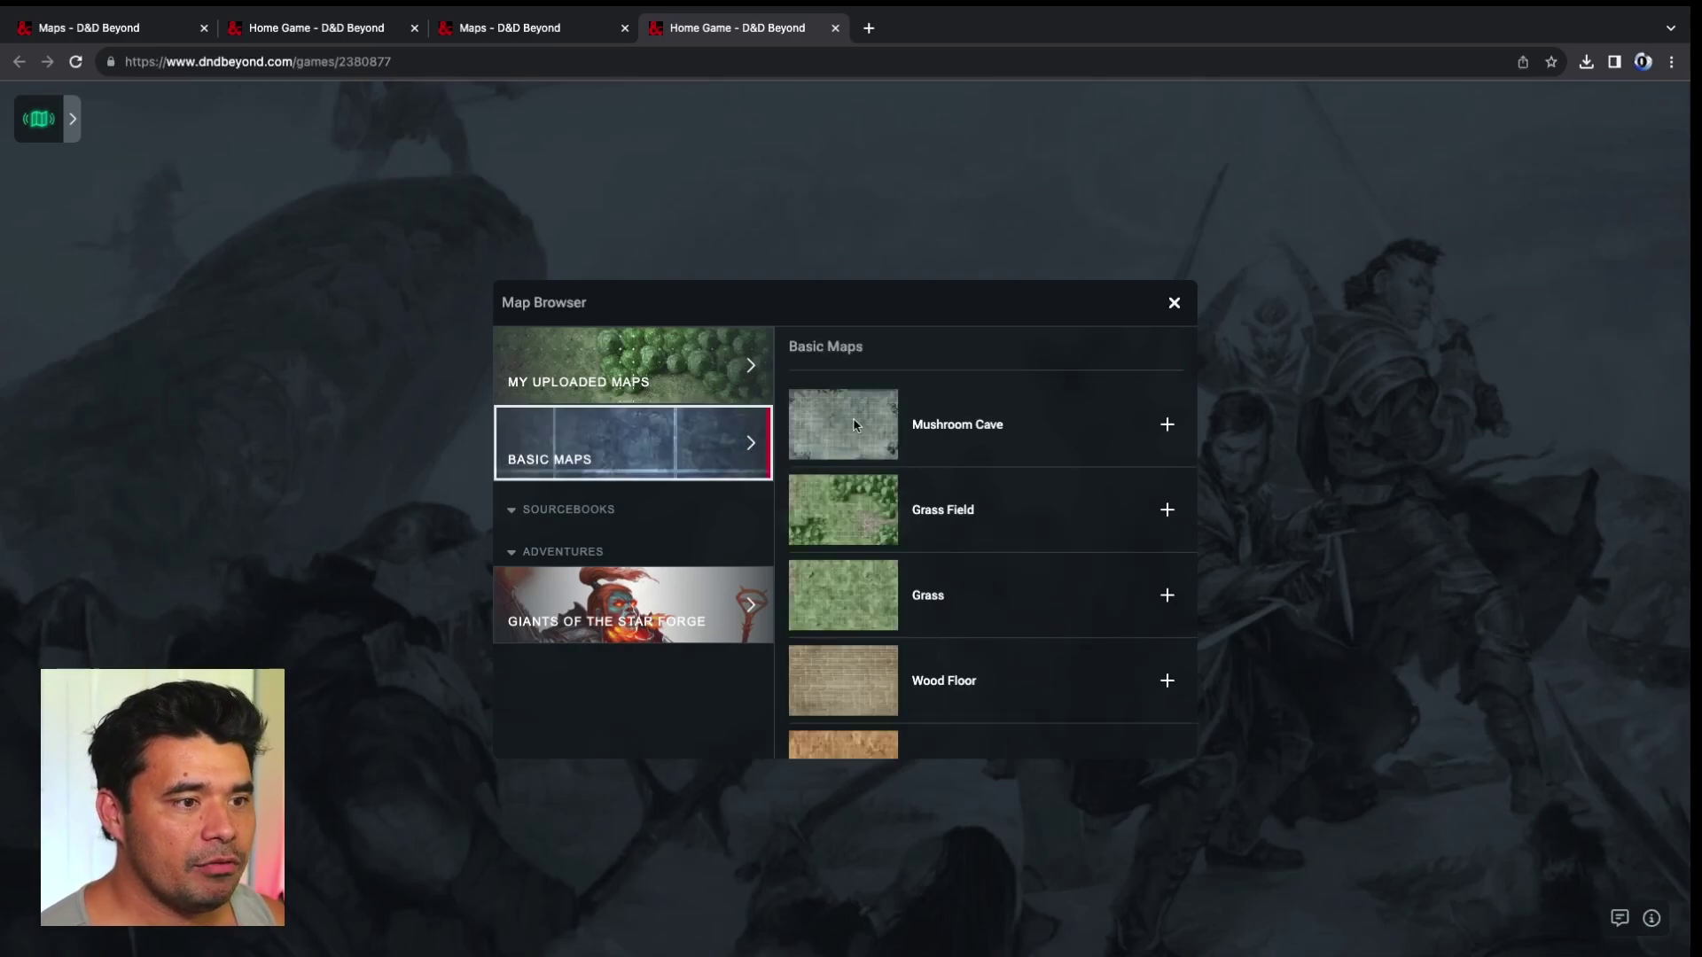
left_click(1164, 427)
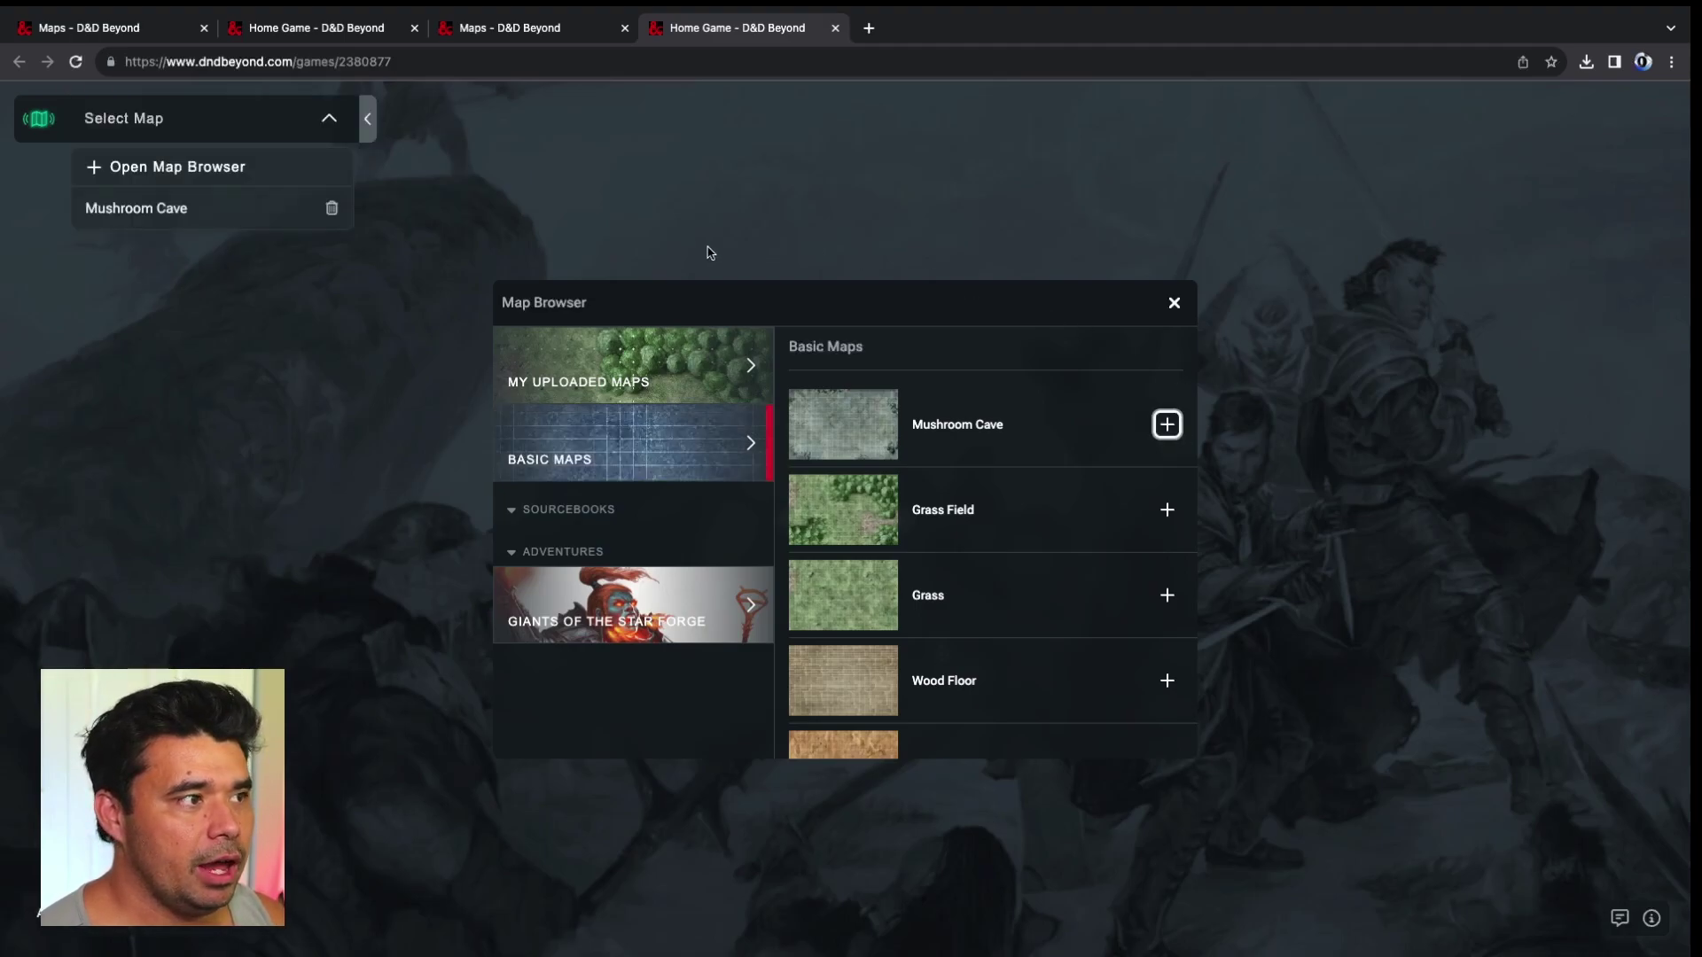
left_click(178, 209)
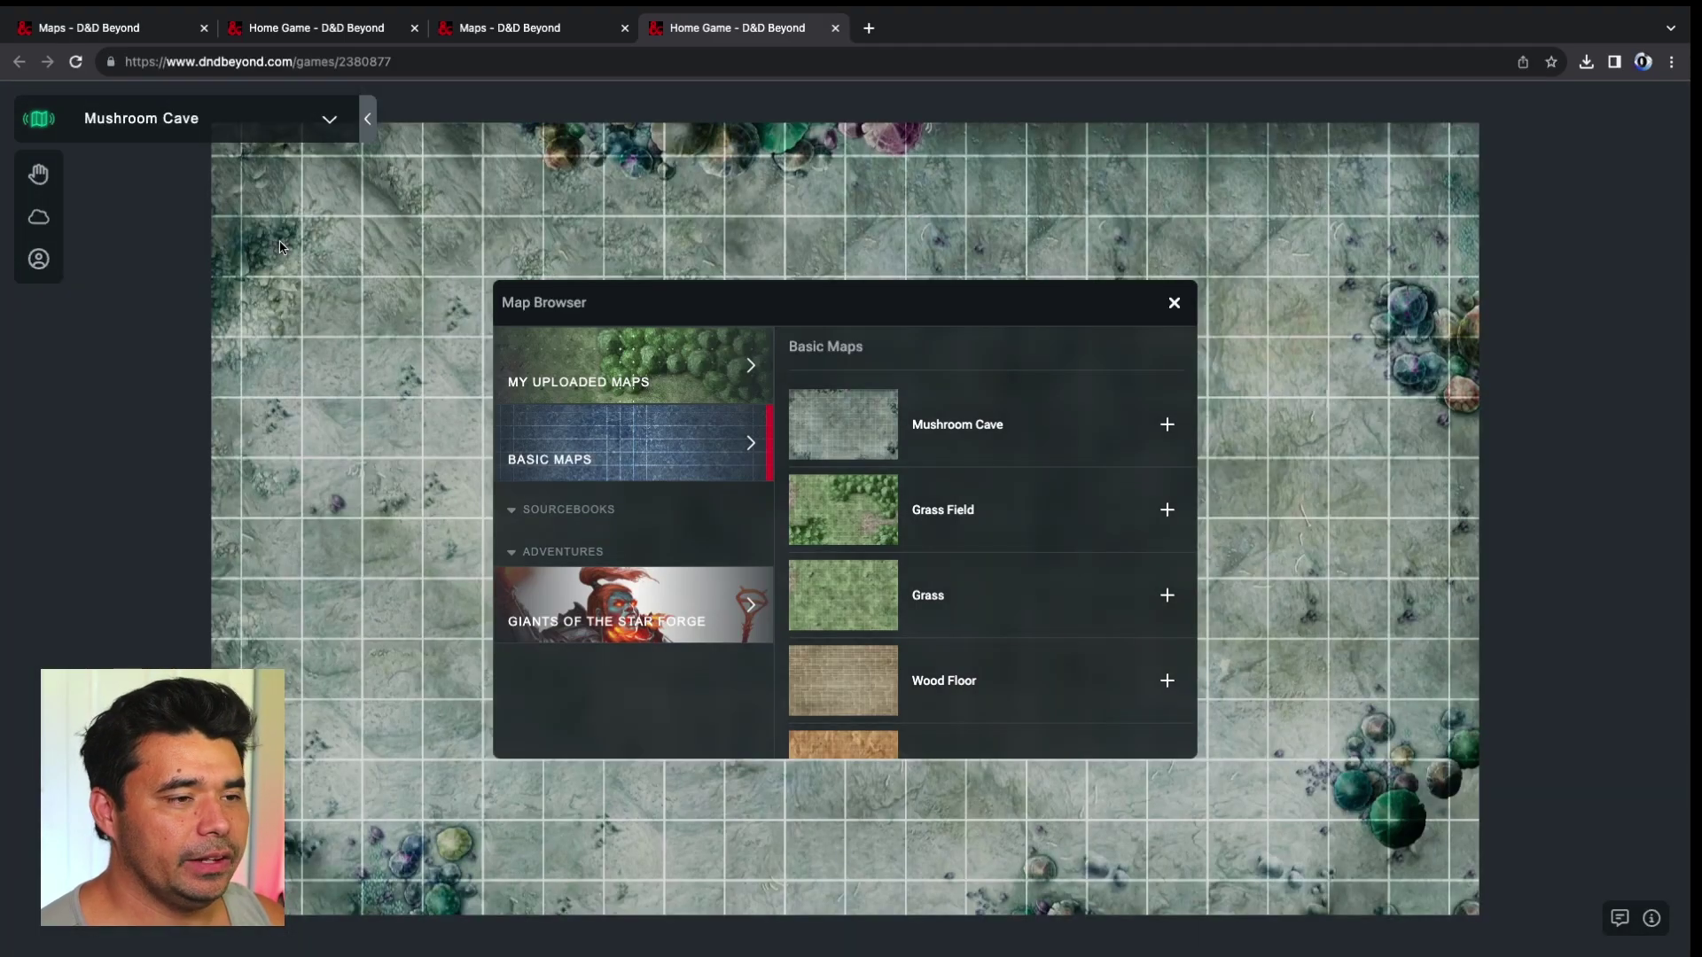
left_click(1174, 303)
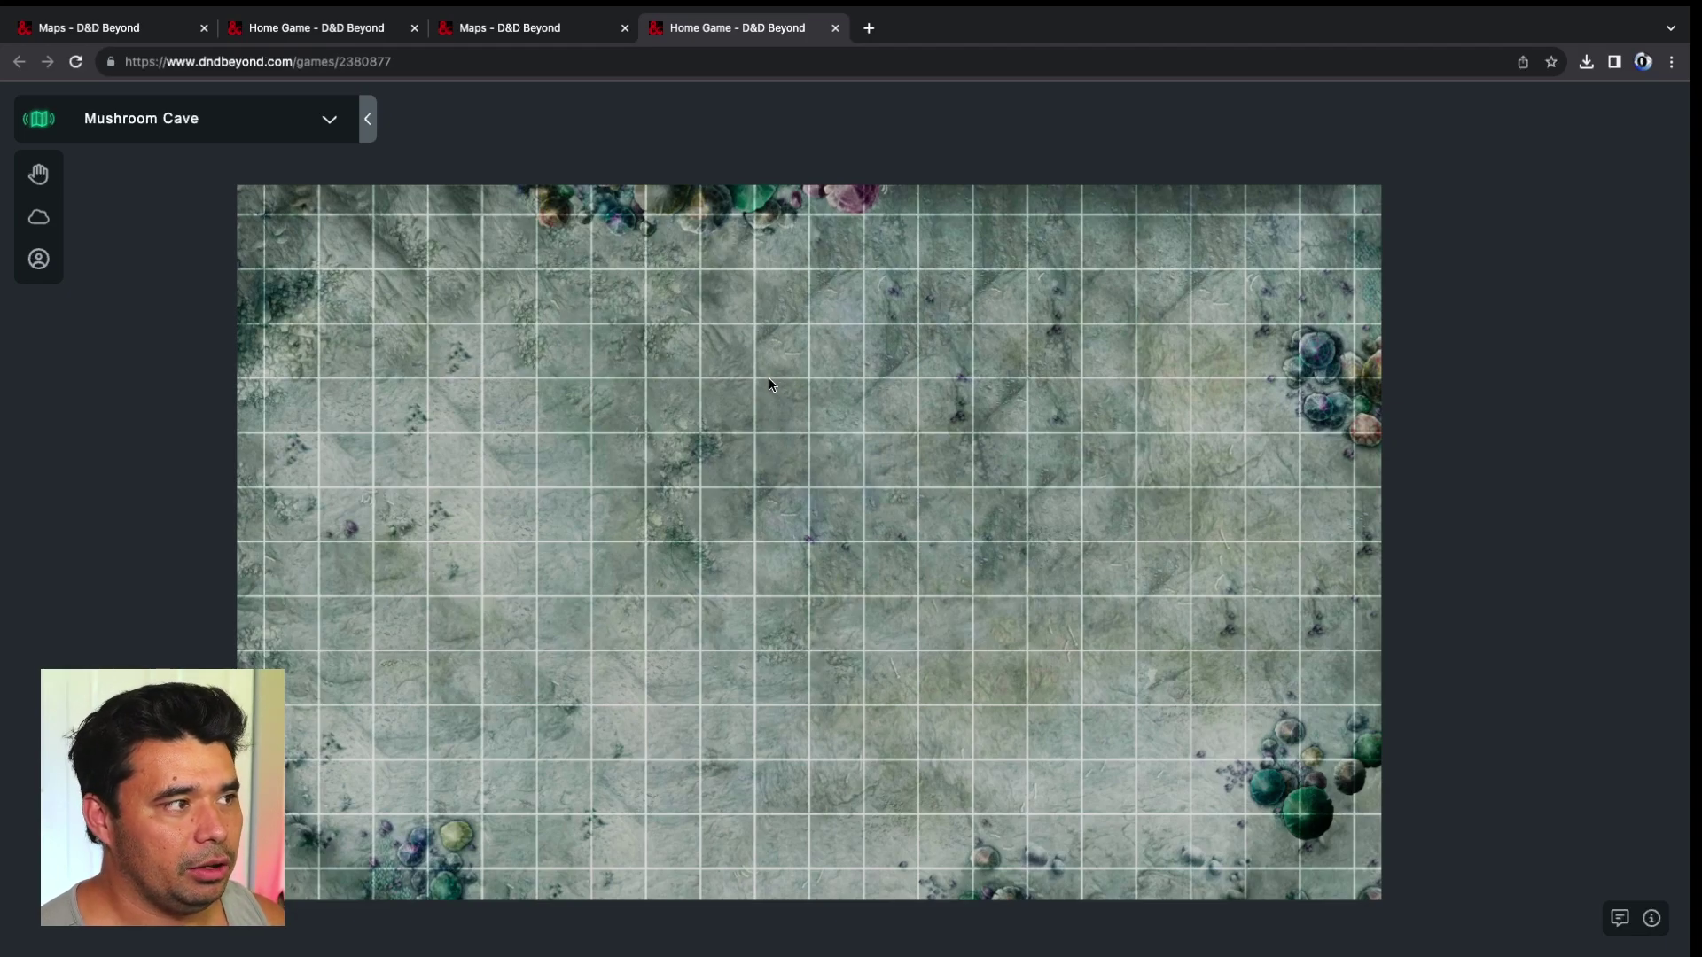
Step: Cover the whole Mushroom Cave map with Fog of War and reveal all of it again
left_click(39, 218)
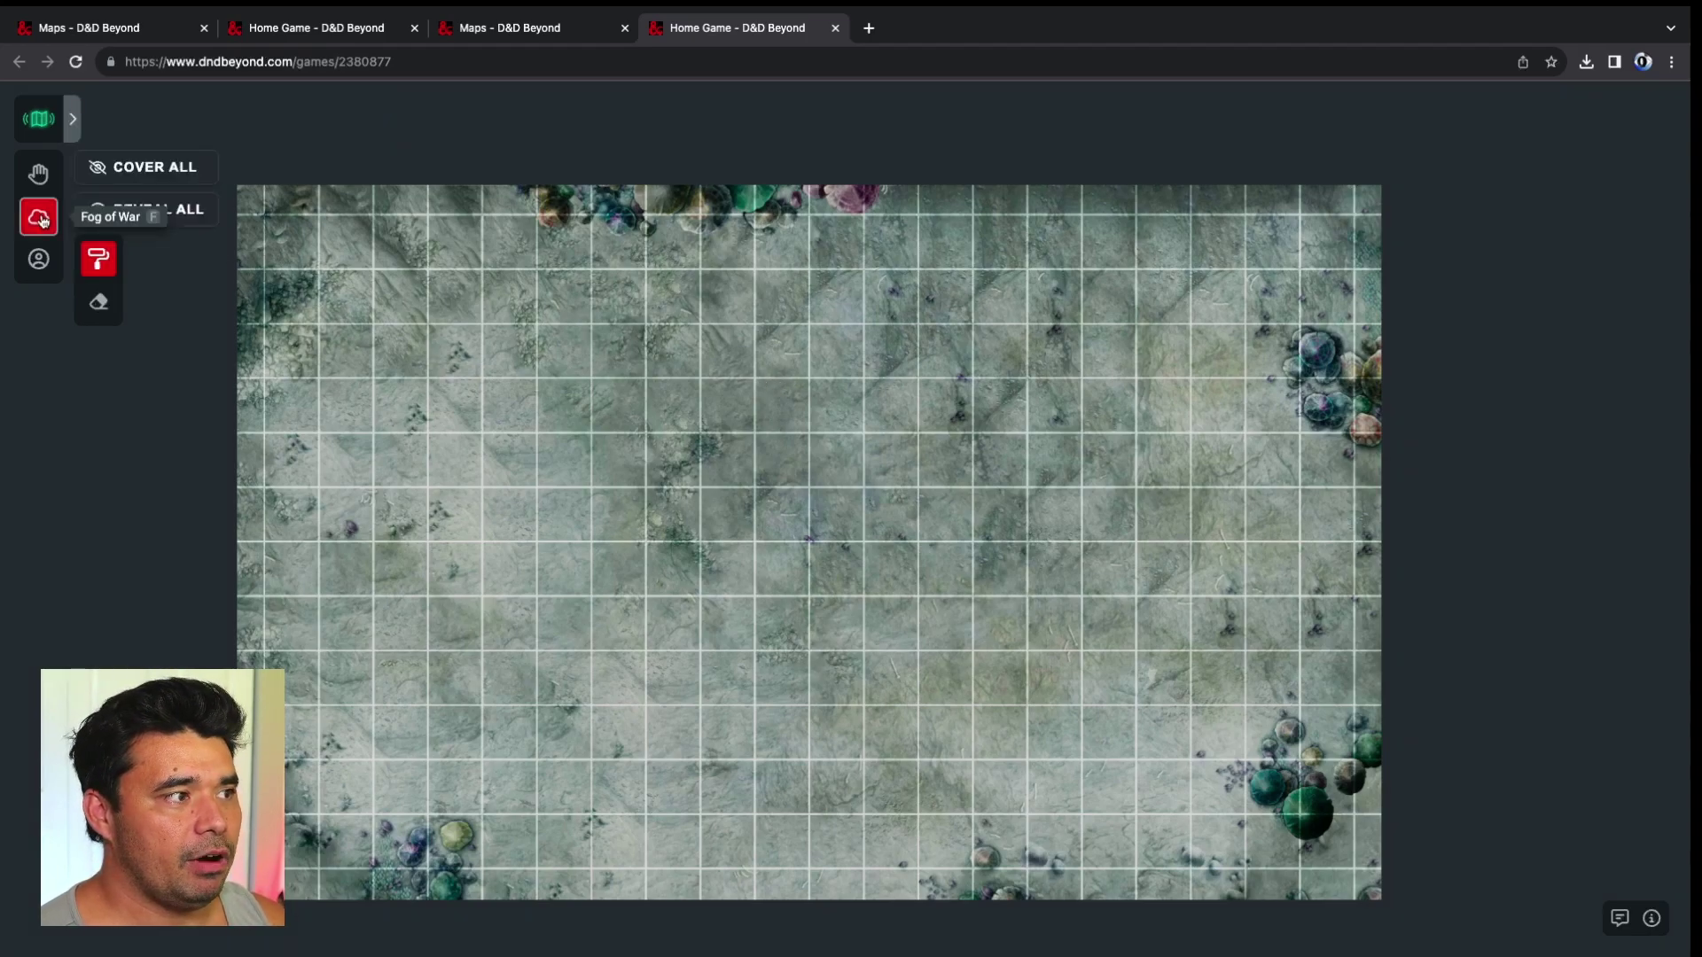
left_click(171, 174)
left_click(142, 213)
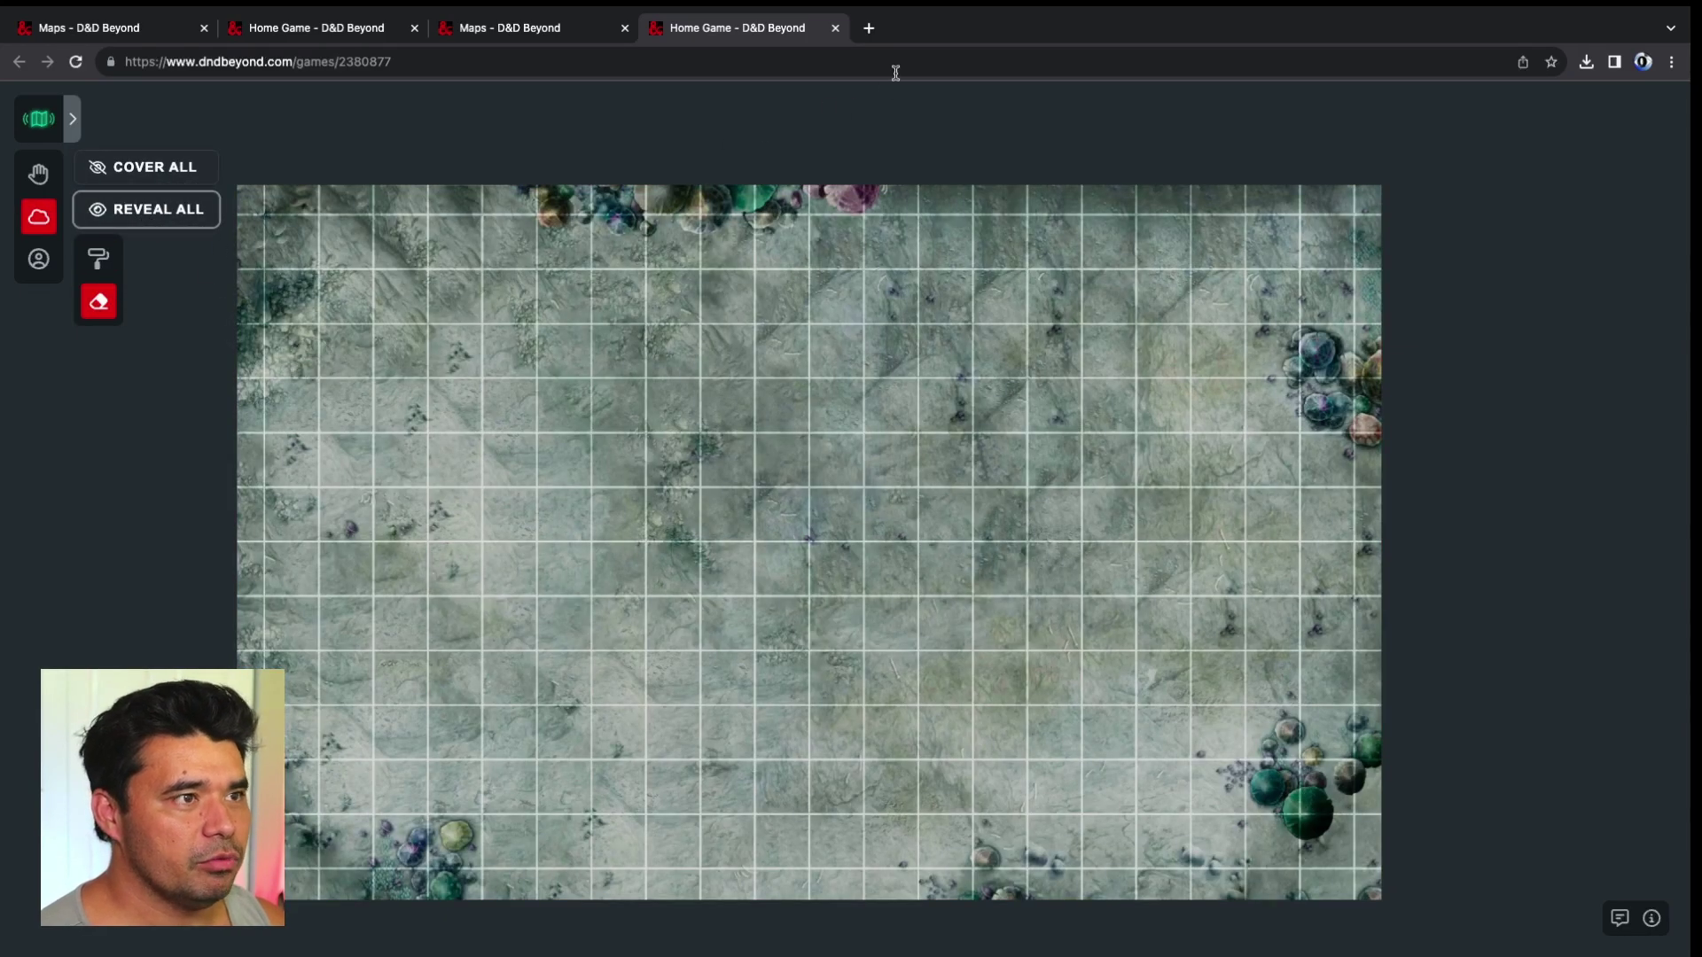
Step: Try painting a small patch of fog over the map's upper-left corner and switch to the fog eraser
left_click(99, 258)
mouse_move(252, 199)
left_mouse_down()
mouse_move(1367, 193)
mouse_move(1372, 214)
mouse_move(245, 225)
mouse_move(279, 240)
mouse_move(247, 233)
mouse_move(1264, 236)
mouse_move(1372, 230)
mouse_move(1373, 207)
mouse_move(270, 228)
left_mouse_up()
left_click(98, 302)
Step: Search the monster tokens for "dragon" and add an Adult Emerald Dragon to the middle of the map
left_click(39, 259)
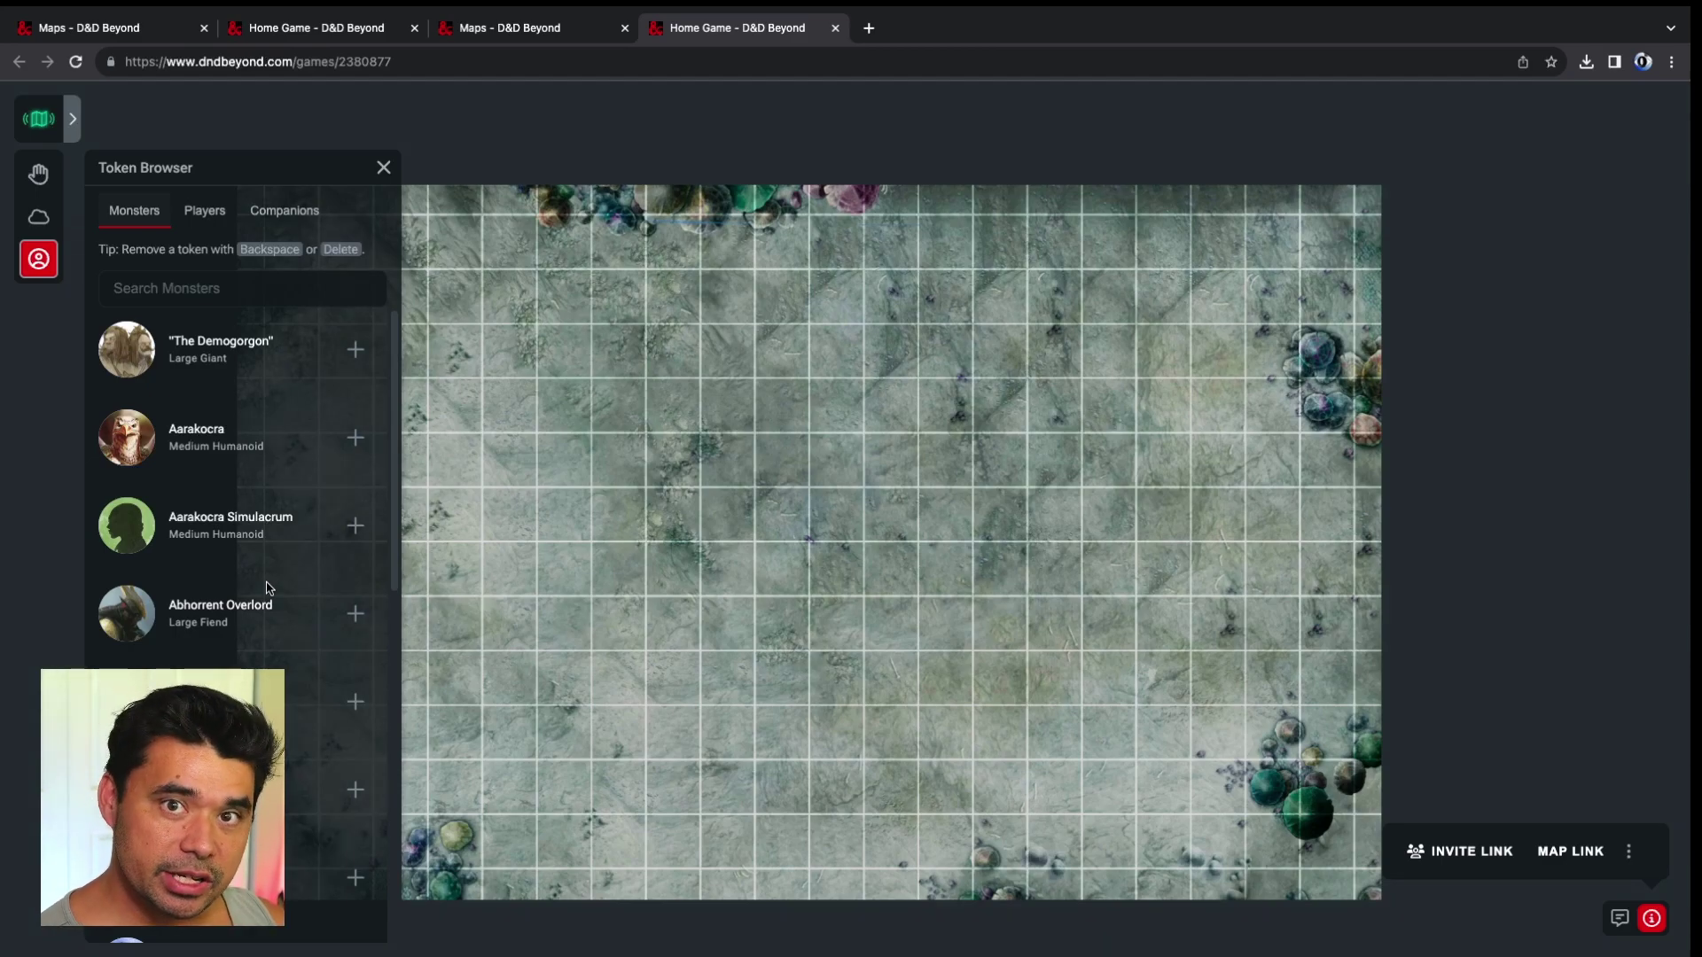
left_click(263, 289)
type("dragon")
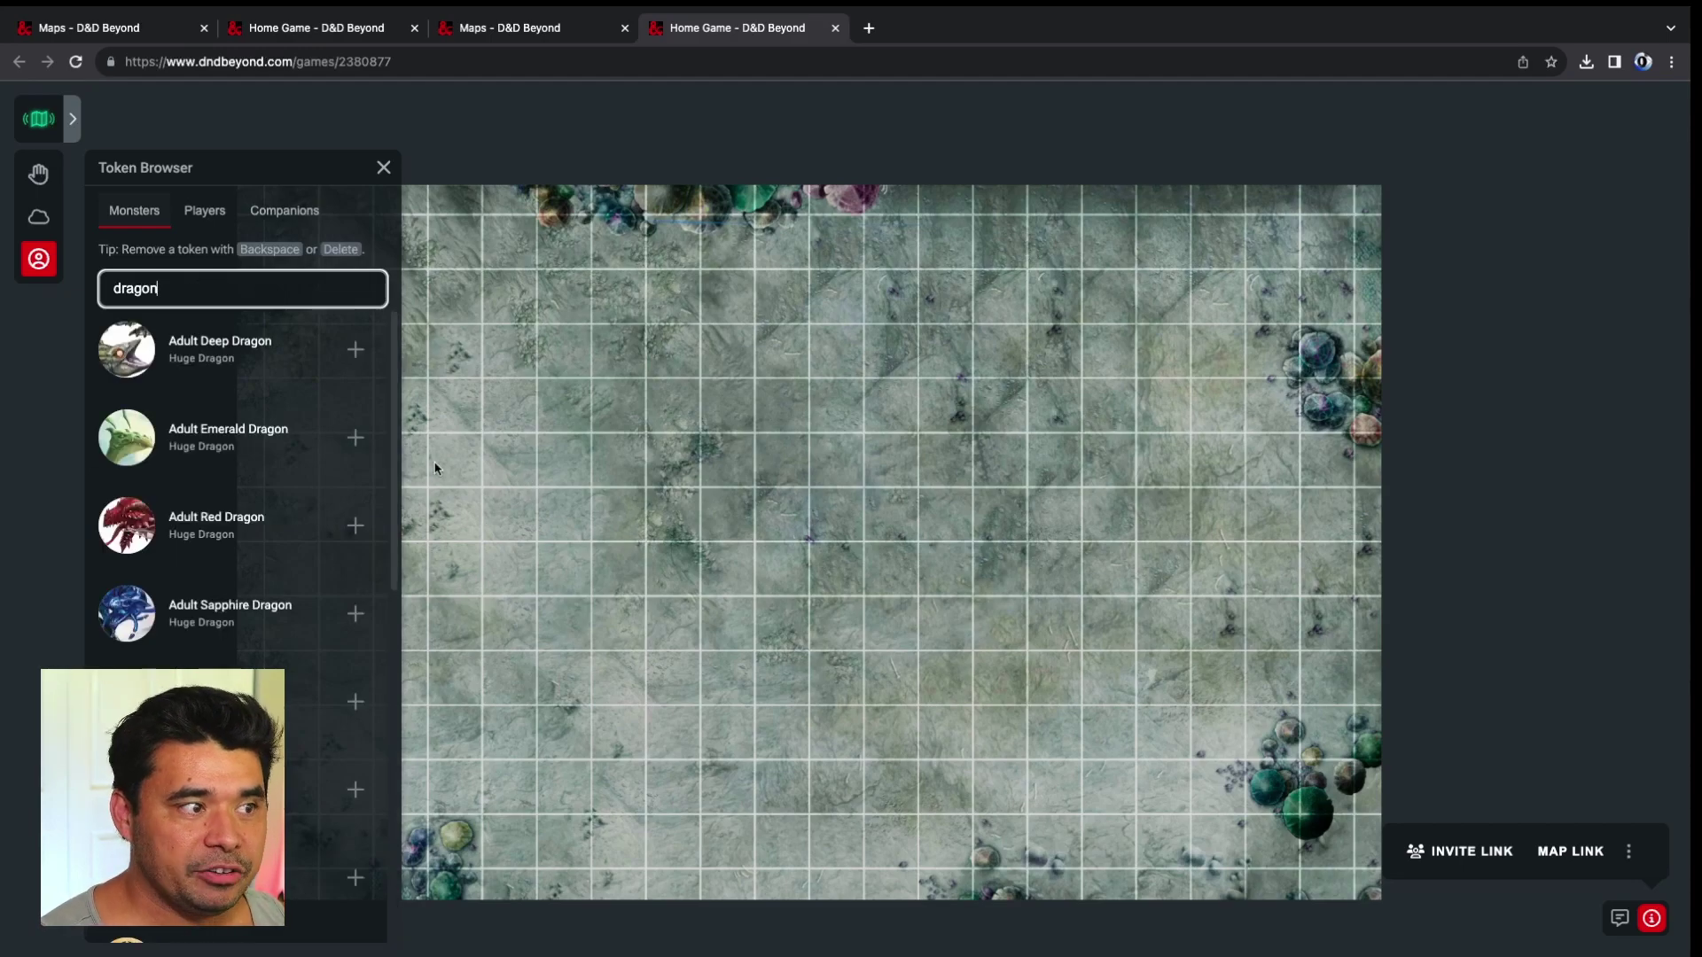
left_click(356, 443)
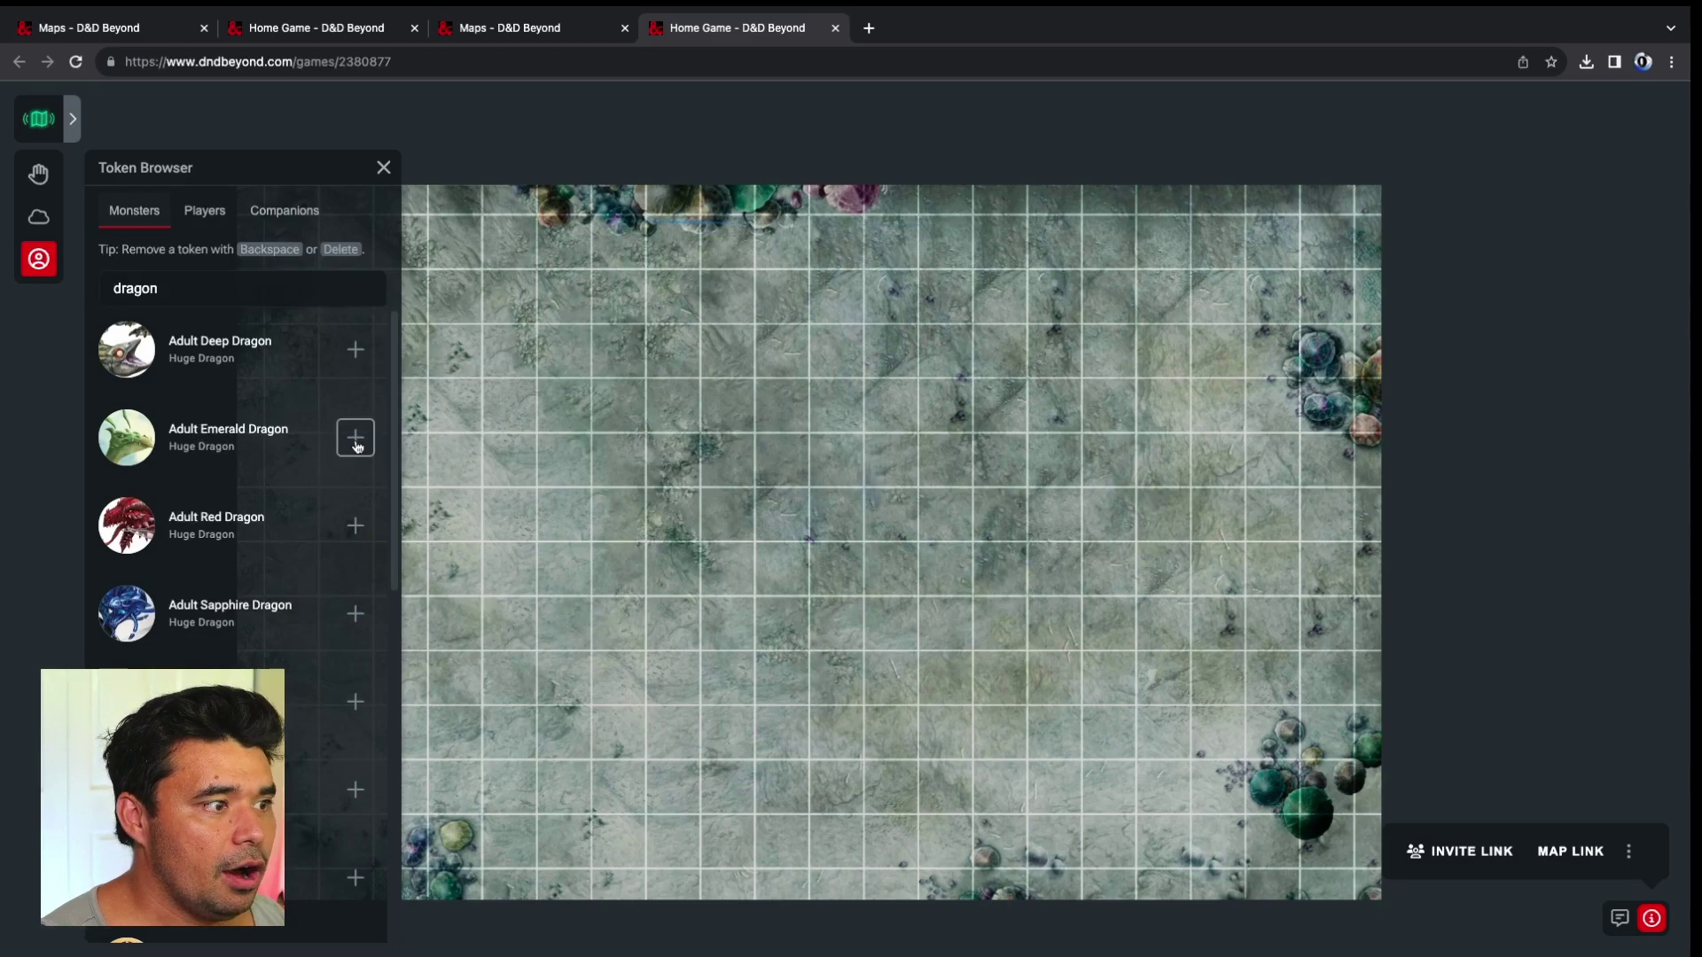
left_click(832, 528)
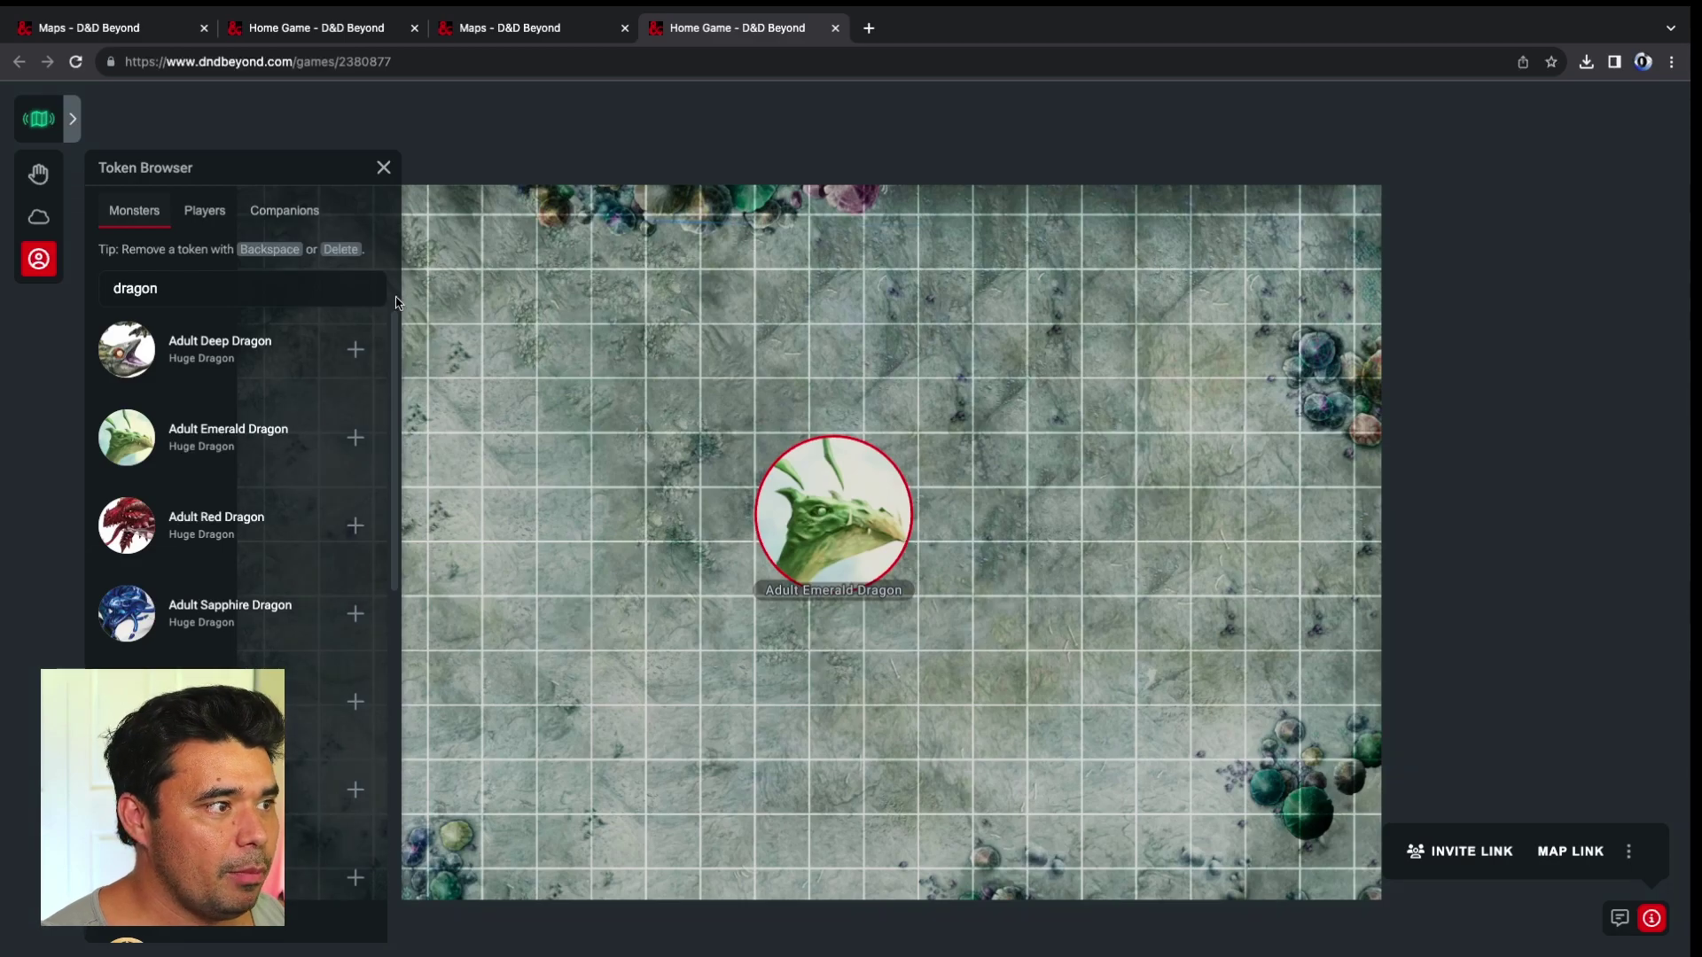
Step: Add the player token Terron east of the map's centre and move the Adult Emerald Dragon to the western side
left_click(206, 212)
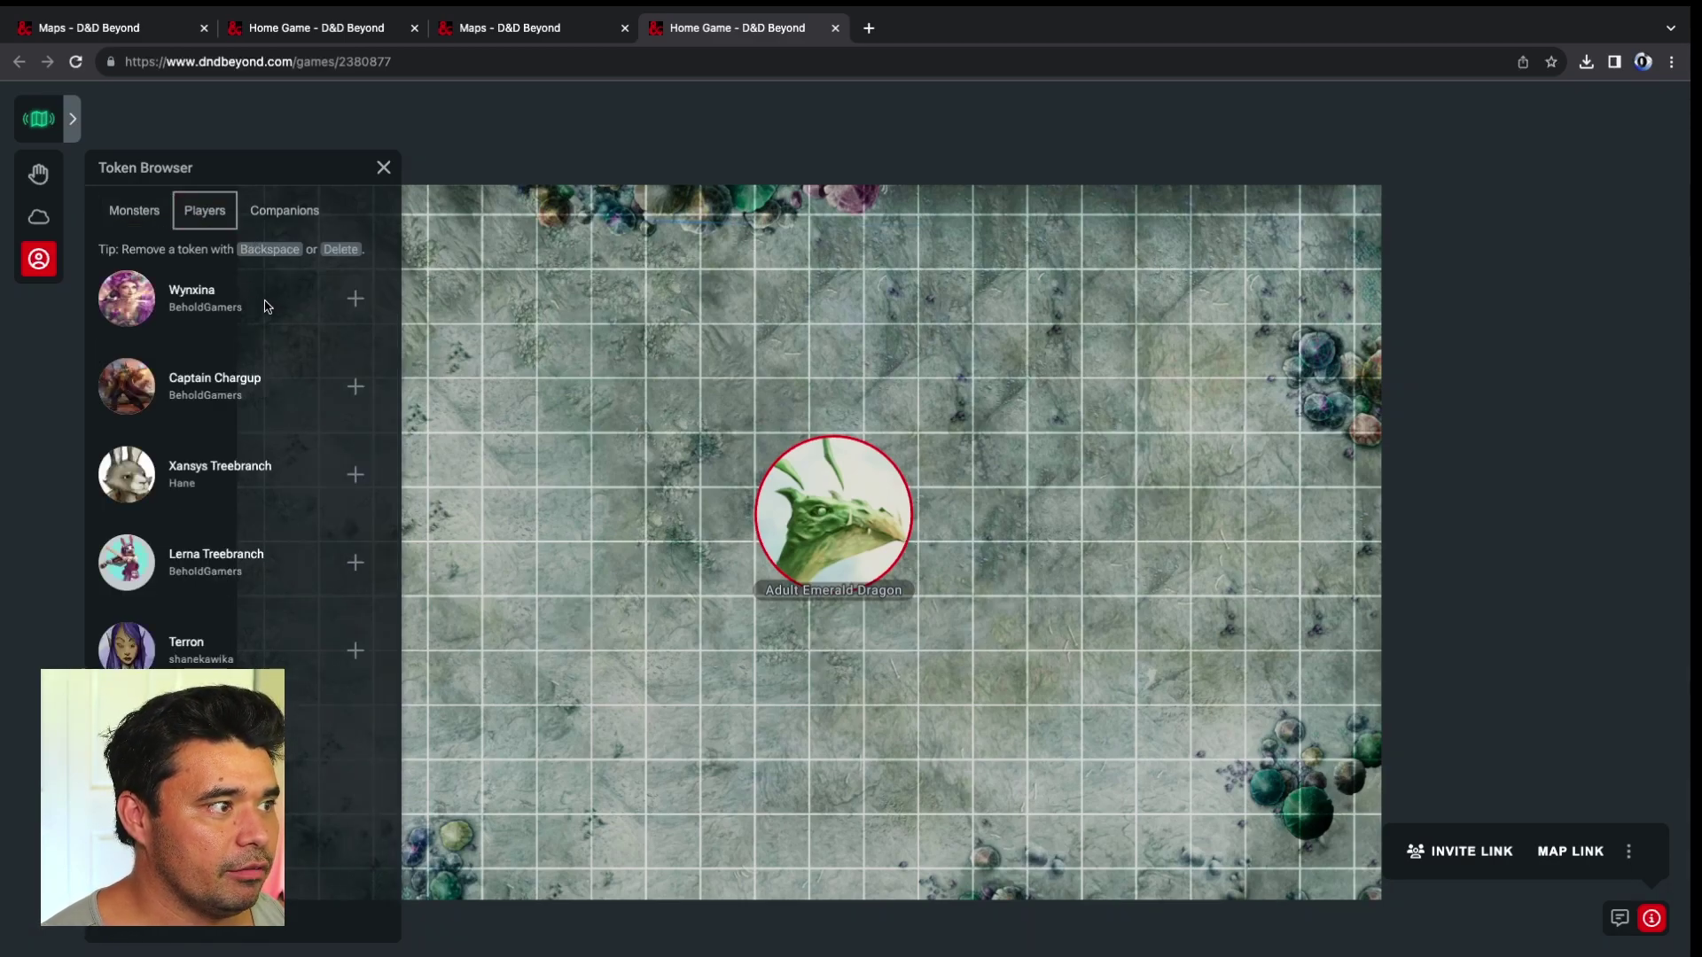
left_click(355, 649)
left_click(929, 521)
left_click_drag(929, 521, 1035, 465)
left_click_drag(833, 509, 592, 434)
Step: Add the player tokens Wynxina, Captain Chargup, Xansys Treebranch and Lerna Treebranch to the map
left_click(355, 299)
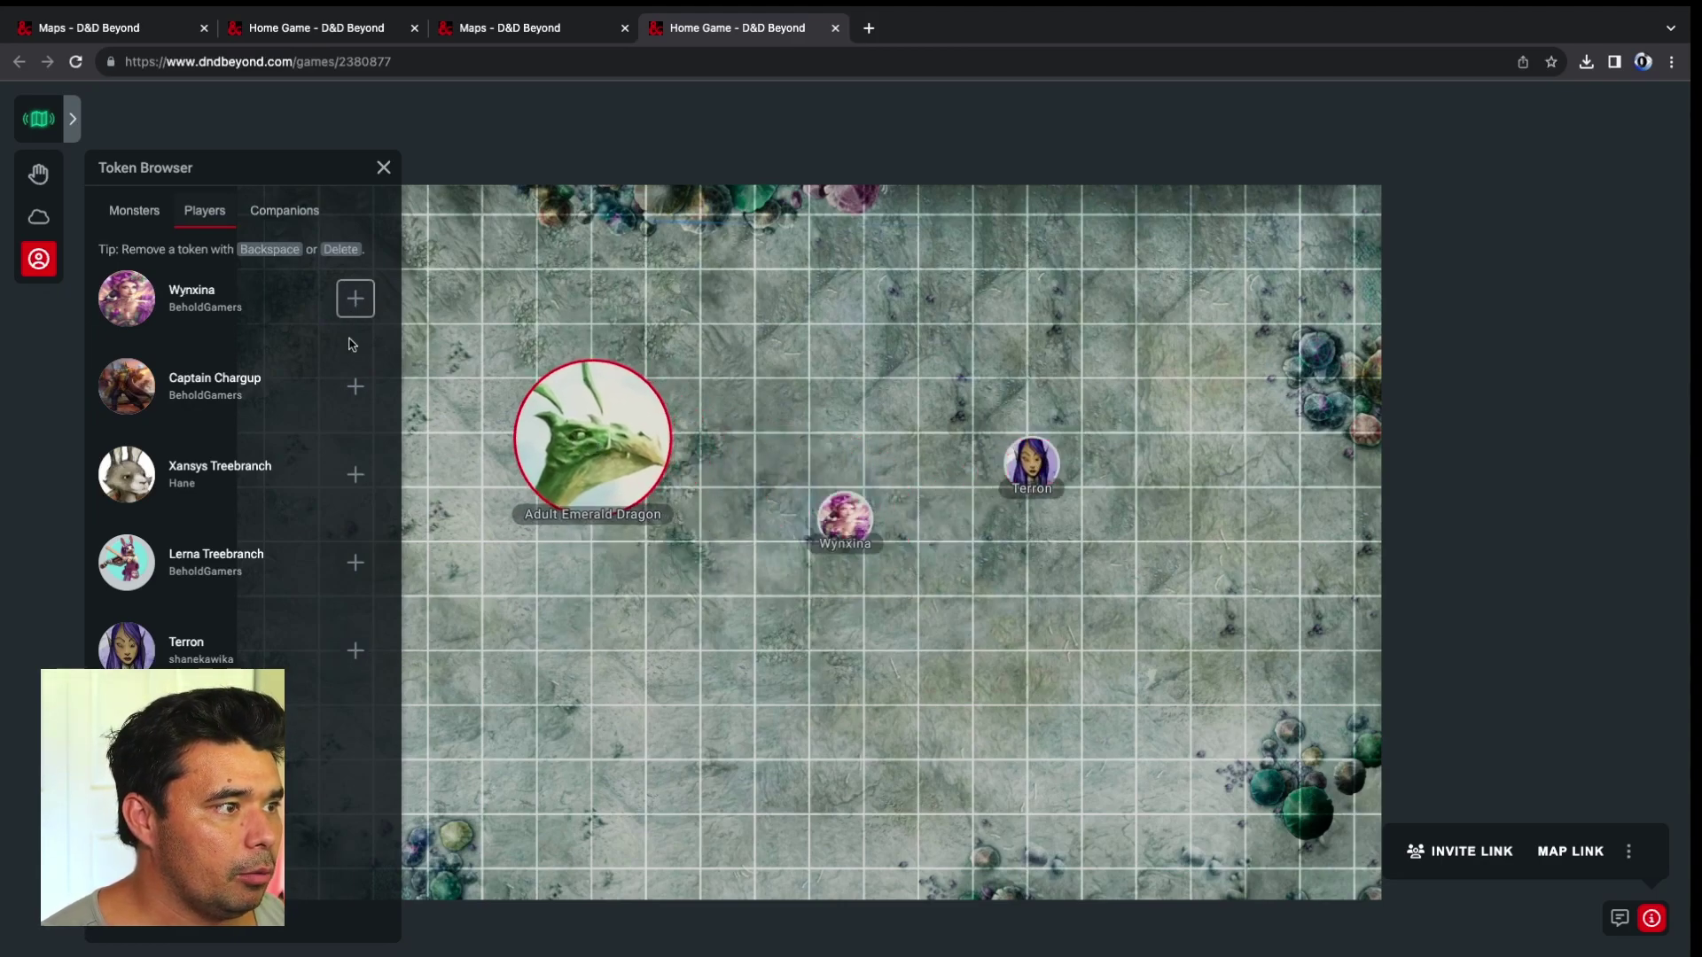
left_click(355, 386)
left_click(355, 474)
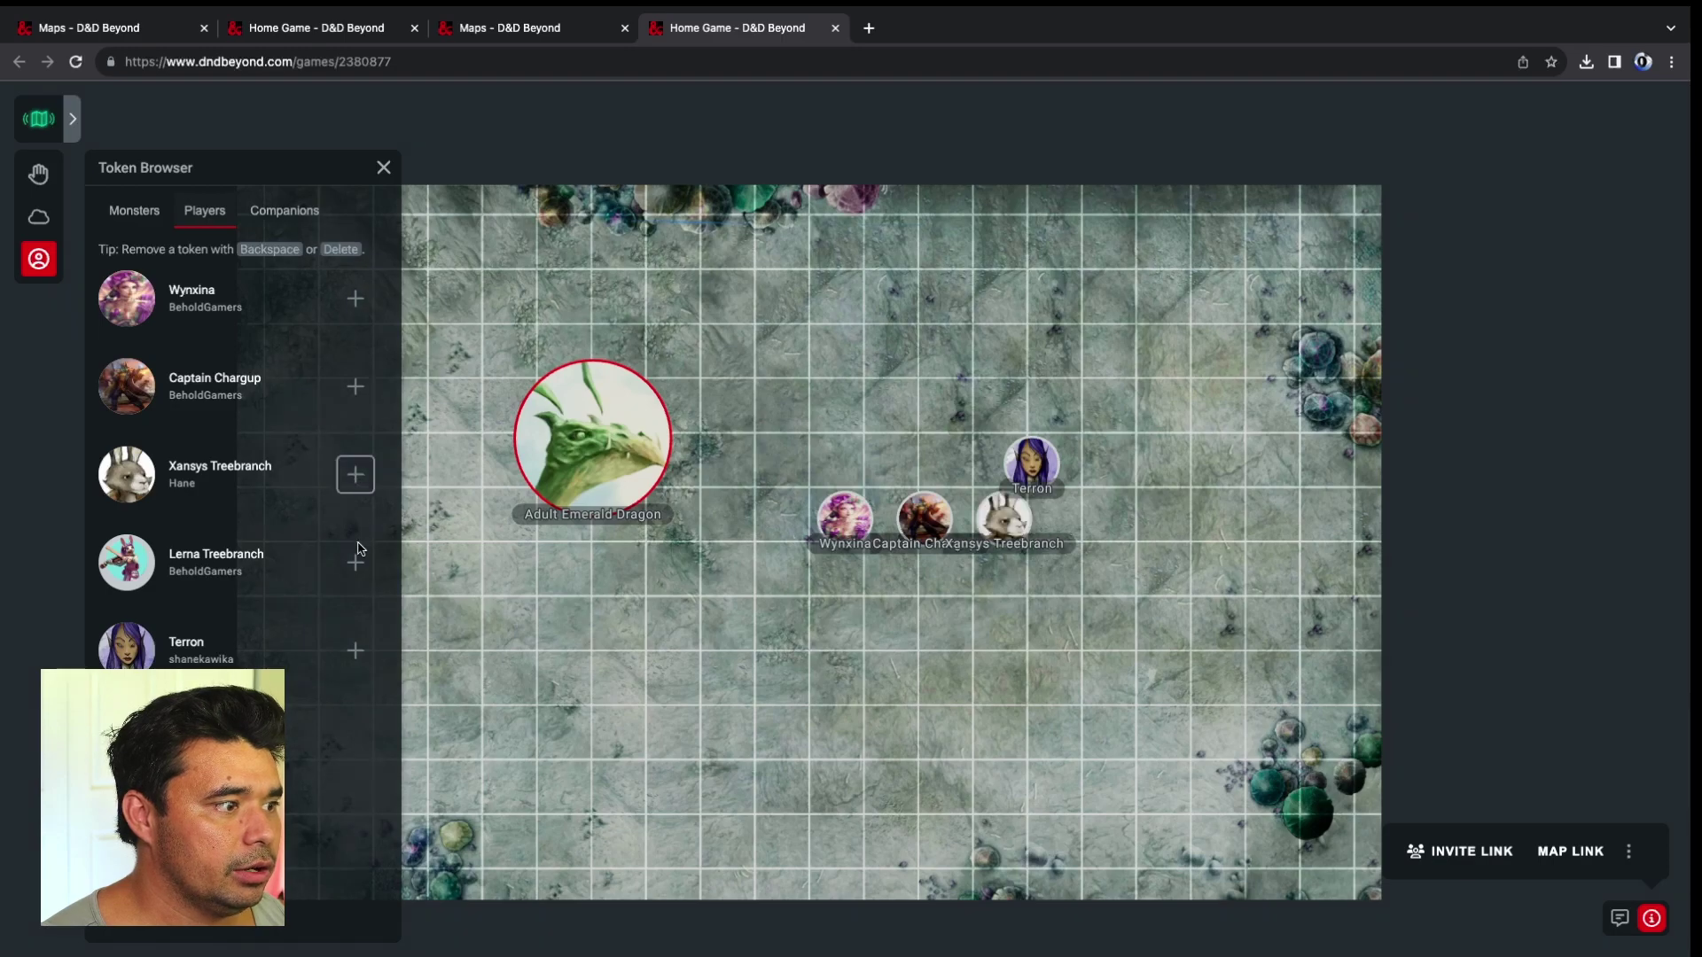
left_click(354, 562)
Step: Arrange Lerna, Xansys, Captain Chargup and Wynxina in a group around Terron, facing the dragon from the east
left_click_drag(1090, 523, 1108, 631)
left_click(1019, 526)
left_click_drag(1019, 526, 1116, 523)
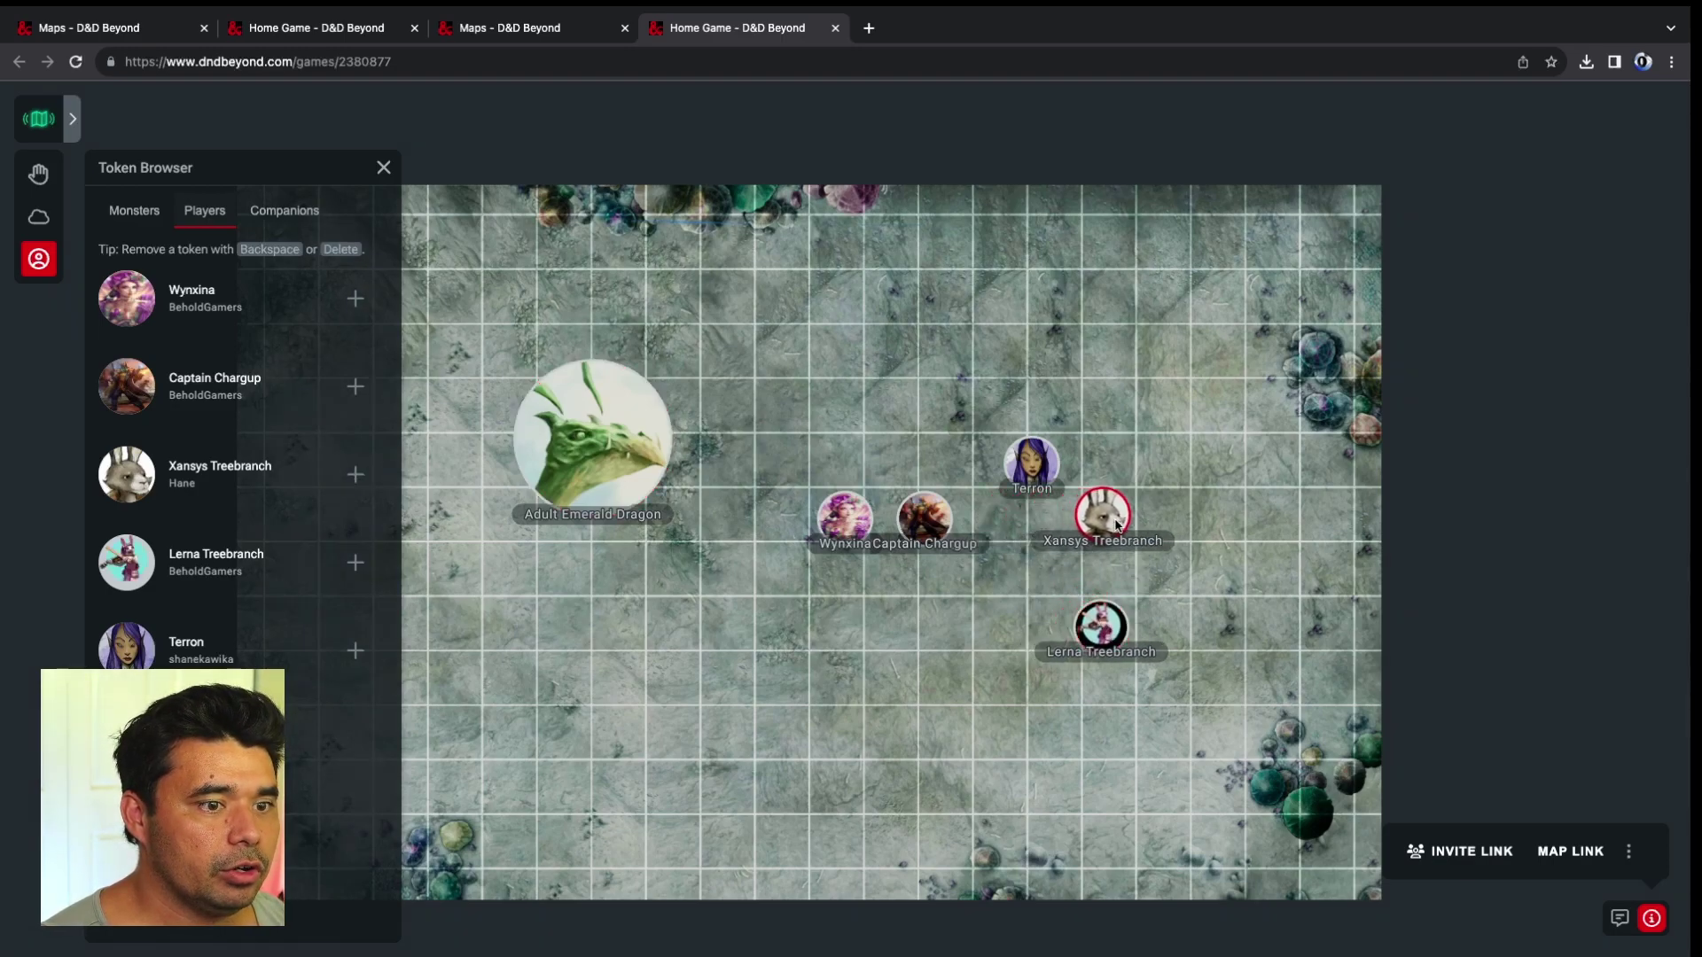
left_click_drag(927, 520, 1006, 574)
left_click_drag(844, 518, 1095, 406)
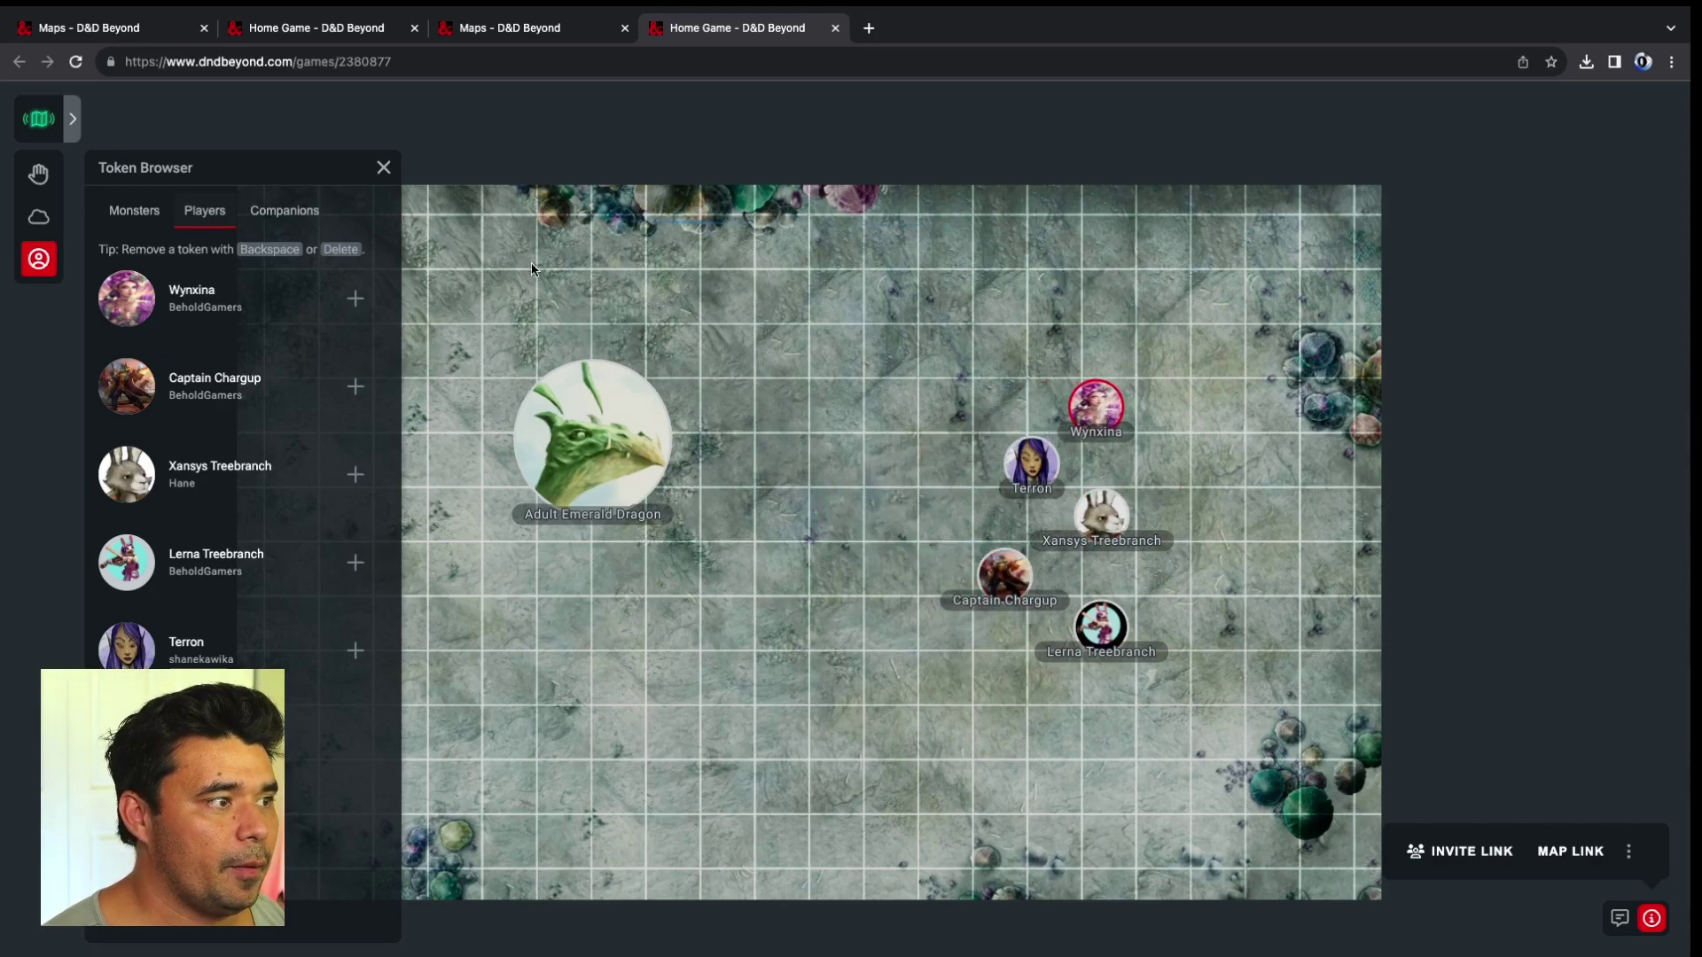
Step: View the companion tokens, then open the extras manager on Captain Chargup's character sheet
left_click(303, 212)
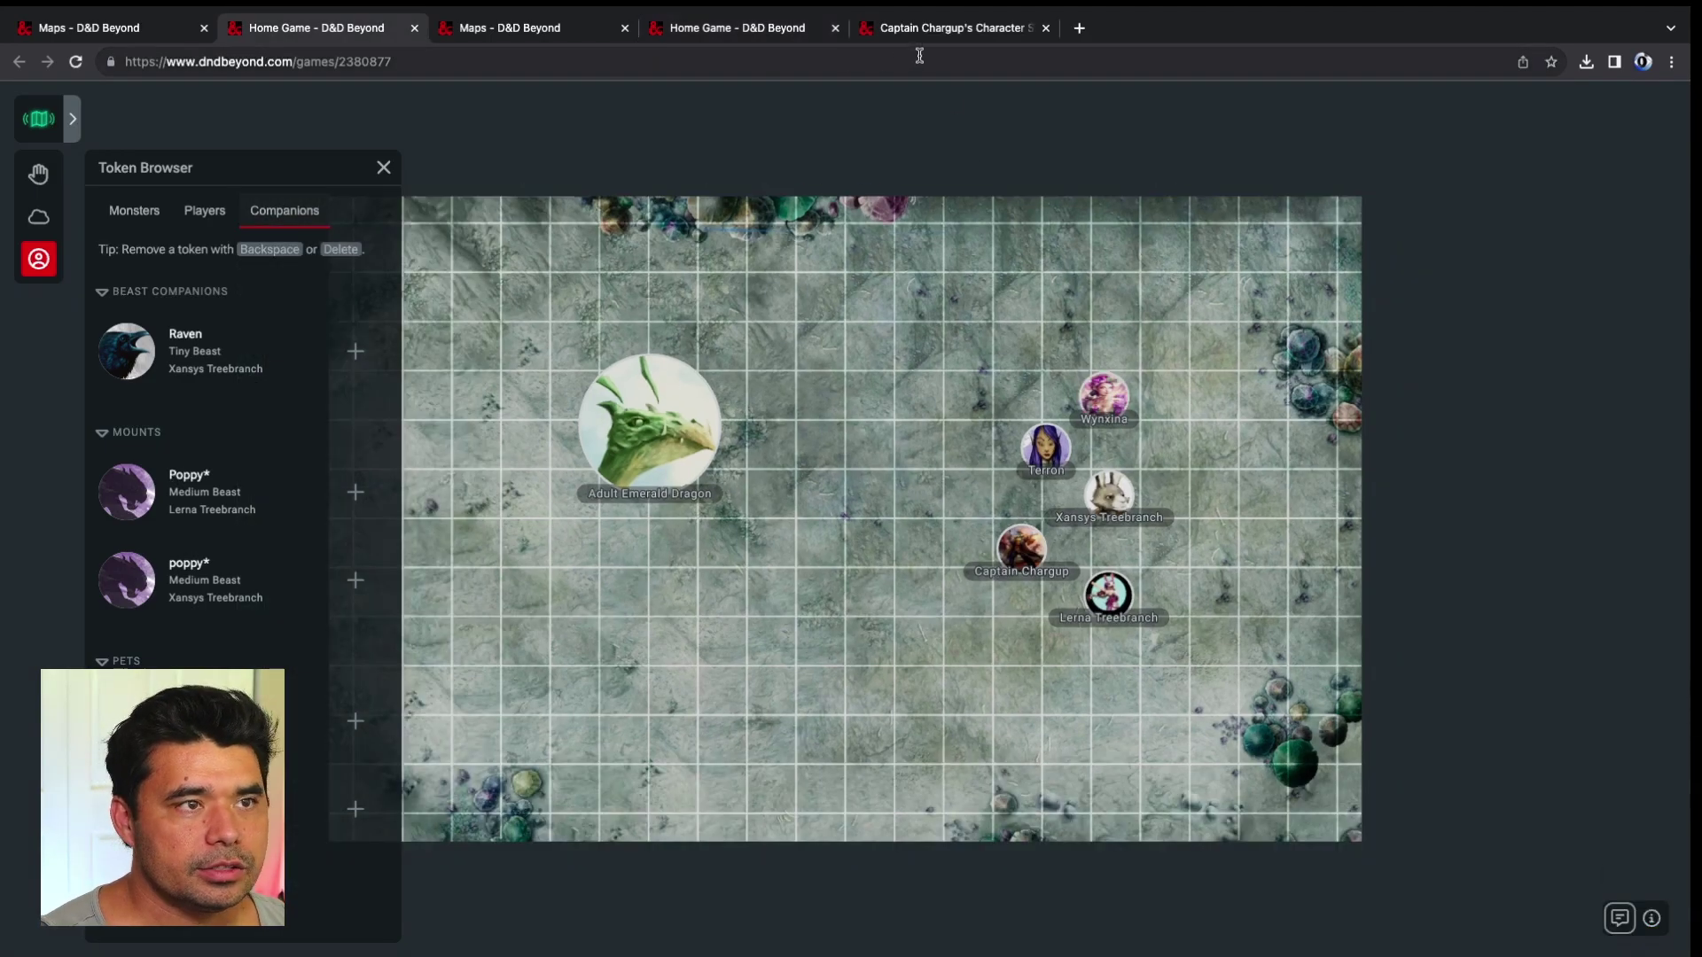
left_click(948, 29)
scroll(1254, 690, "down", 1)
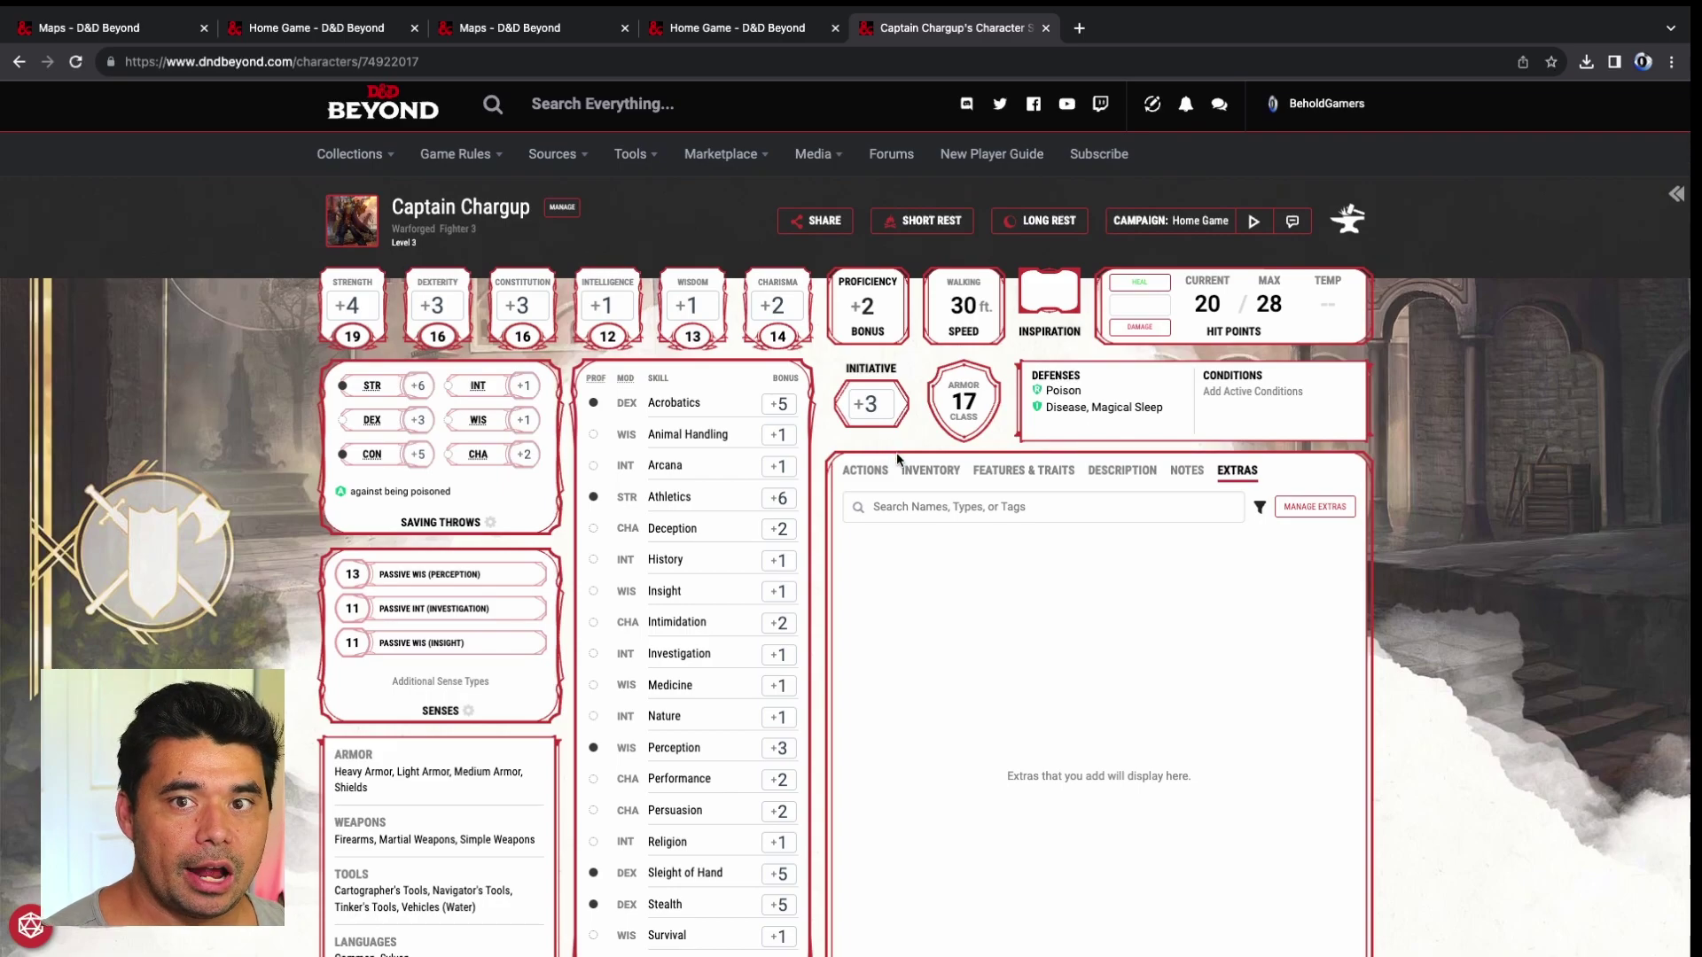
scroll(1322, 509, "down", 1)
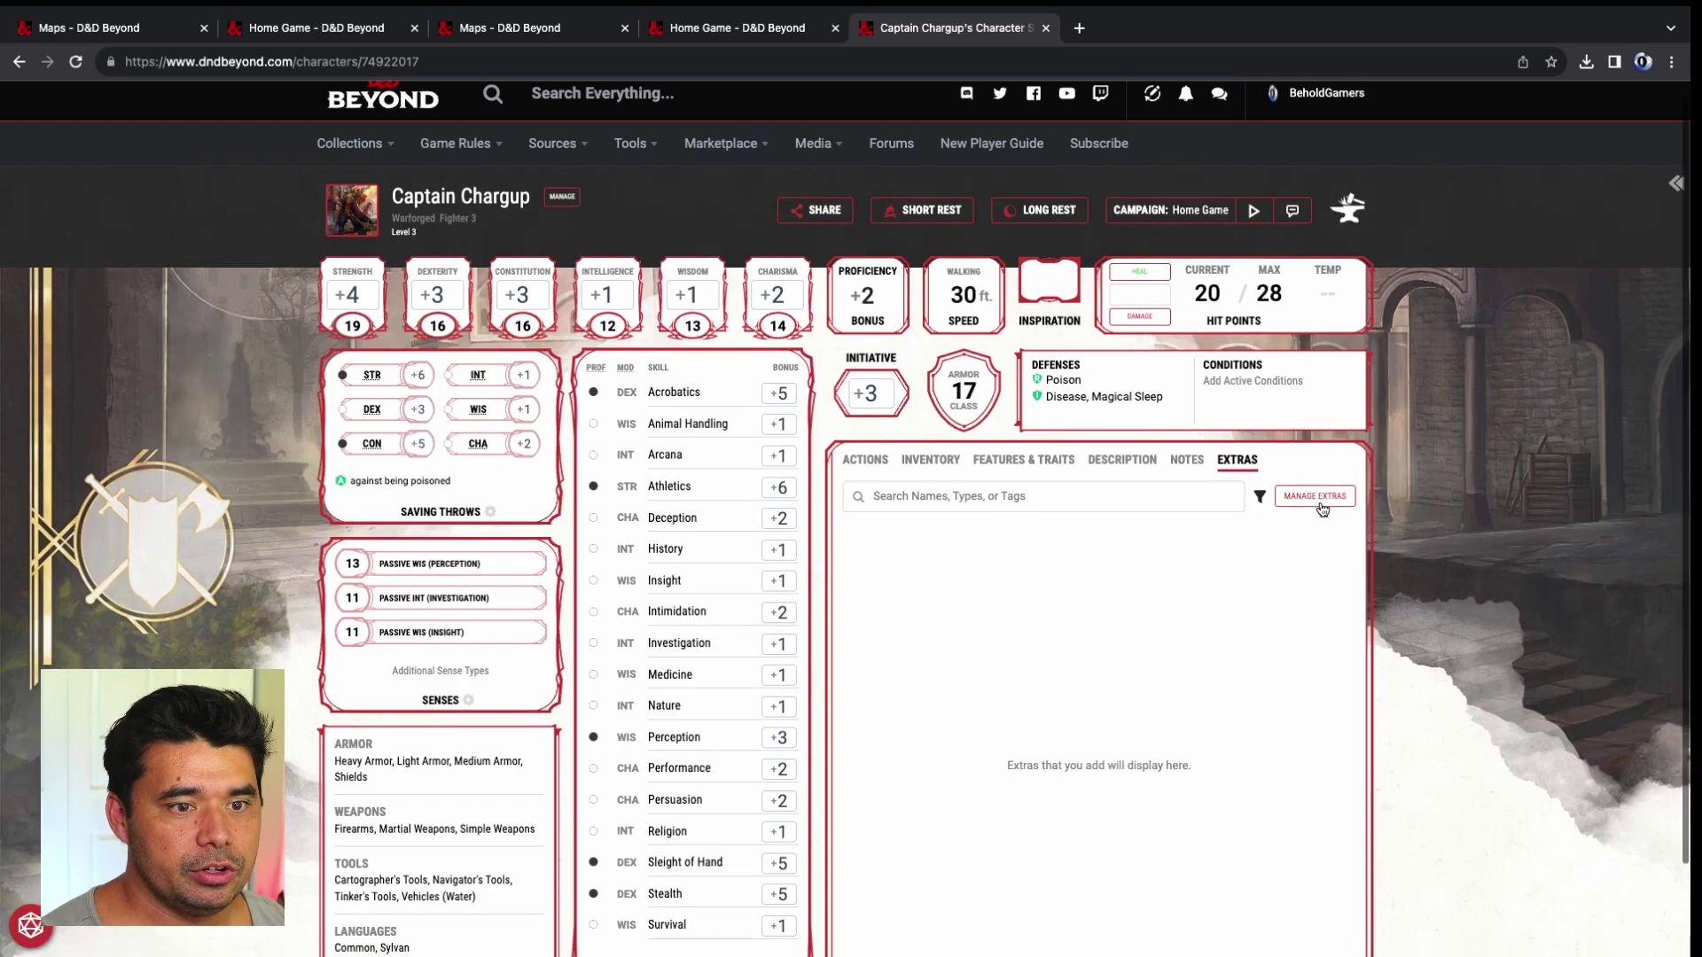
left_click(1320, 501)
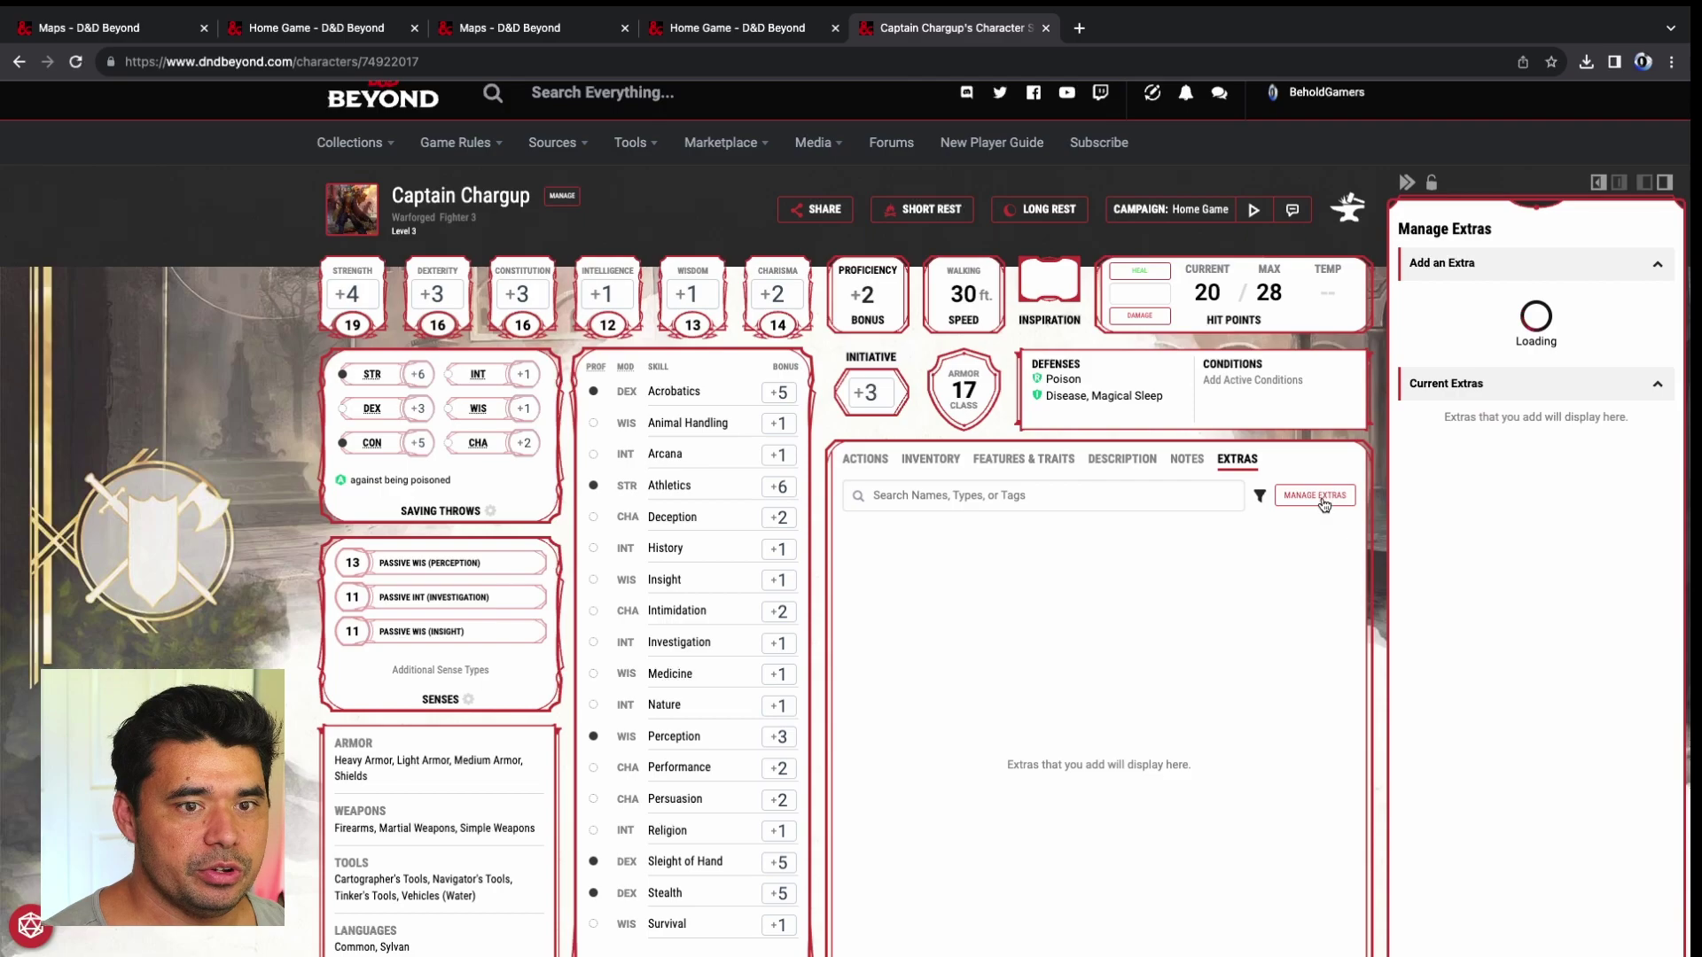
Step: Choose the Familiar category, filter the creatures by "rat", and add the Rat to Captain Chargup's extras
left_click(1611, 268)
left_click(1572, 270)
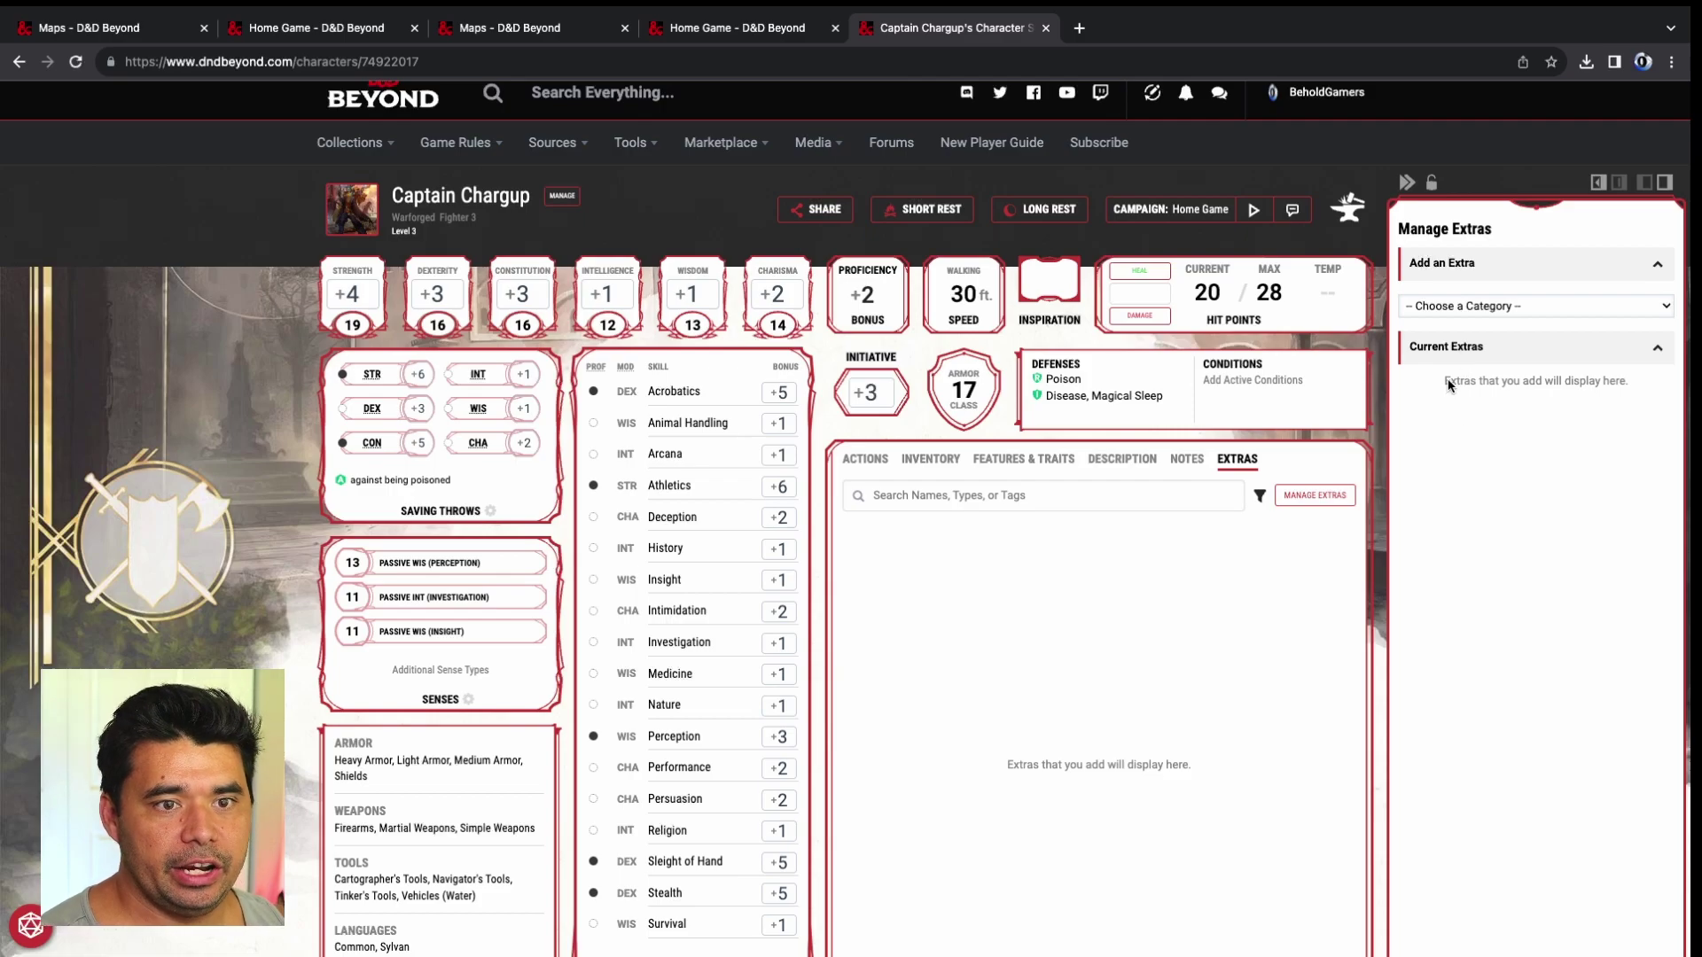
left_click(1555, 478)
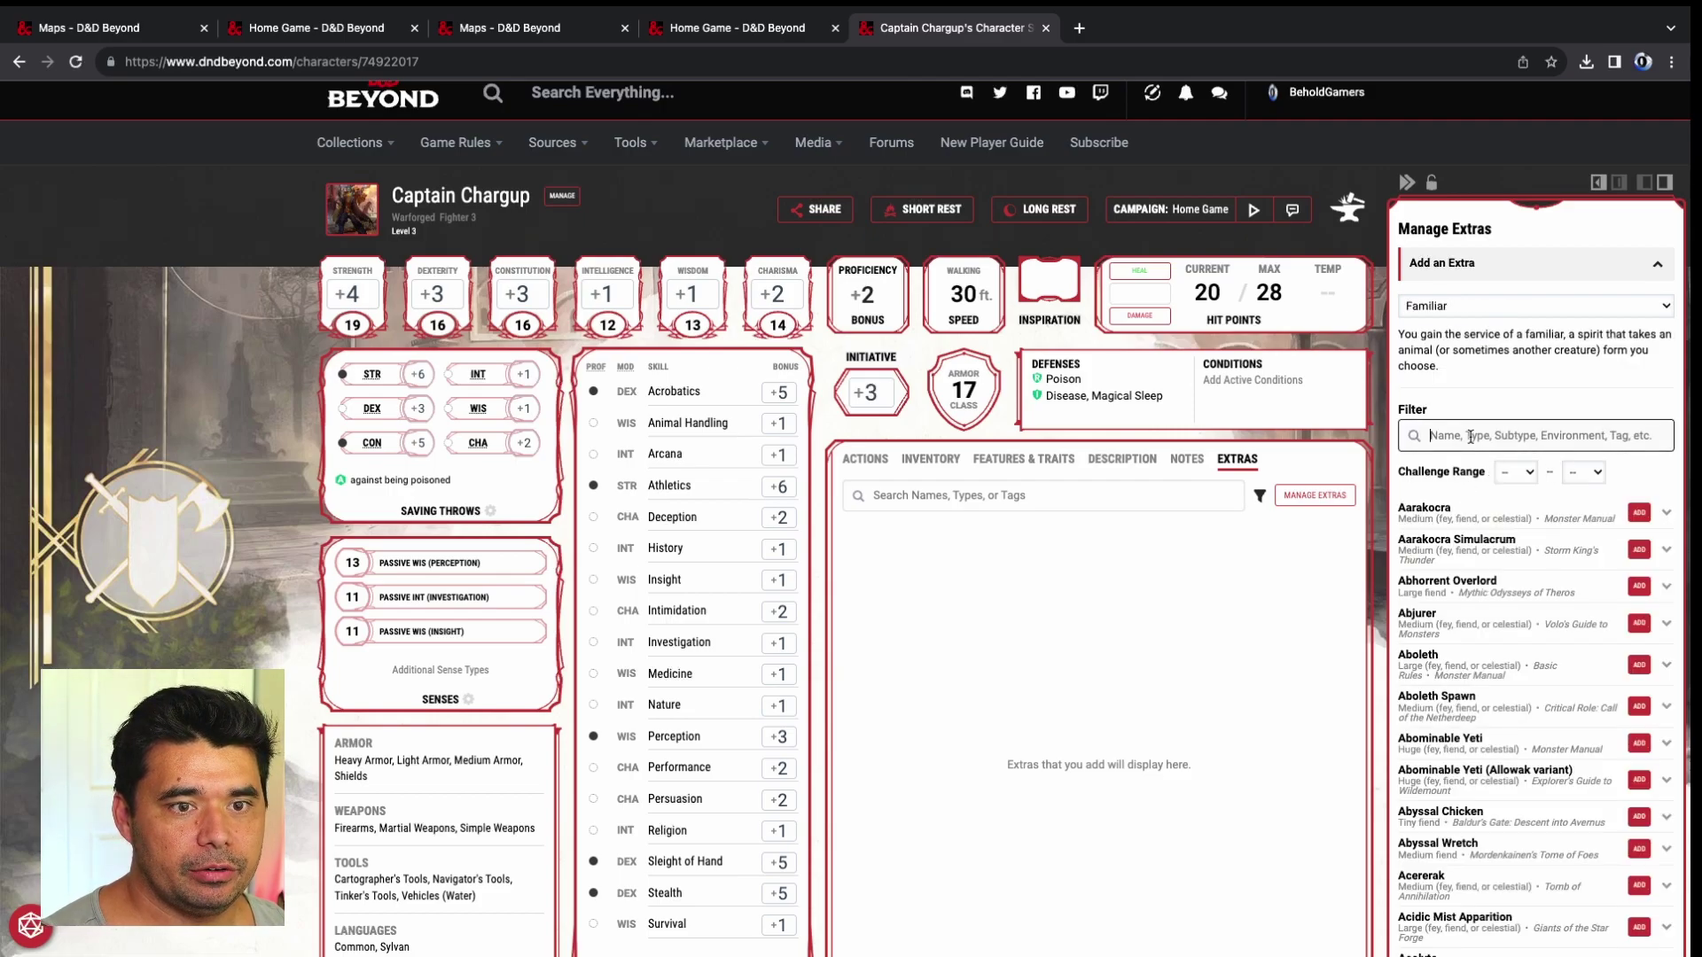
left_click(1470, 435)
type("rat")
left_click(1638, 715)
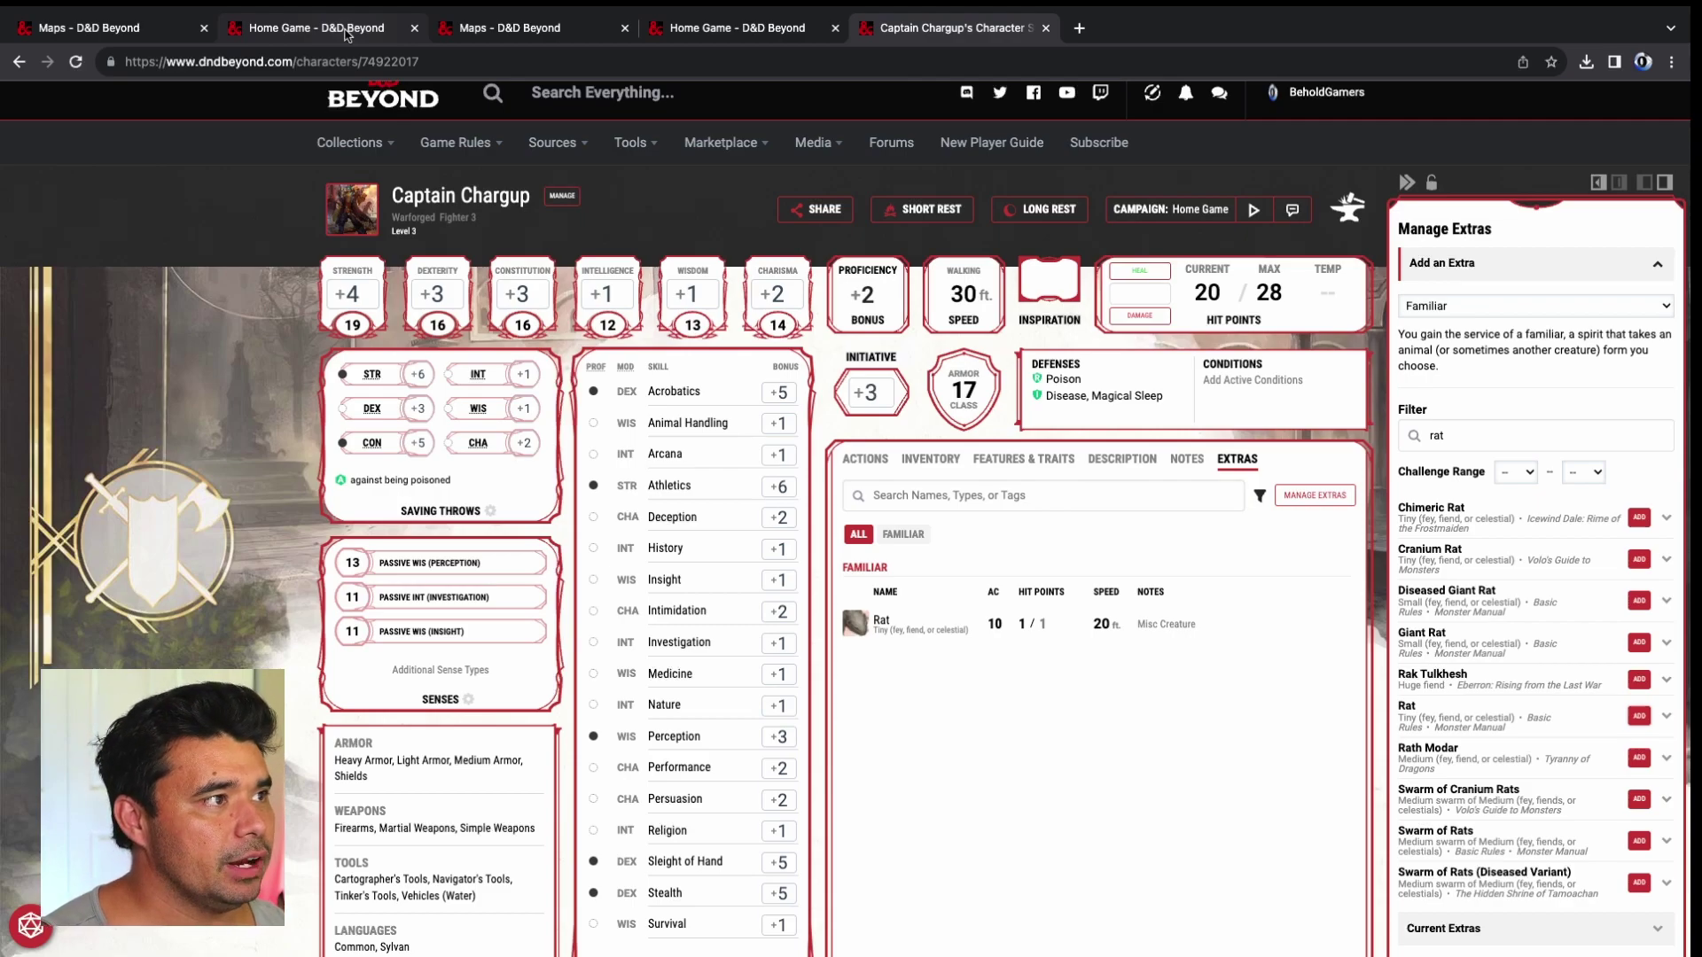
Step: Return to the Home Game map and reload the page
left_click(490, 30)
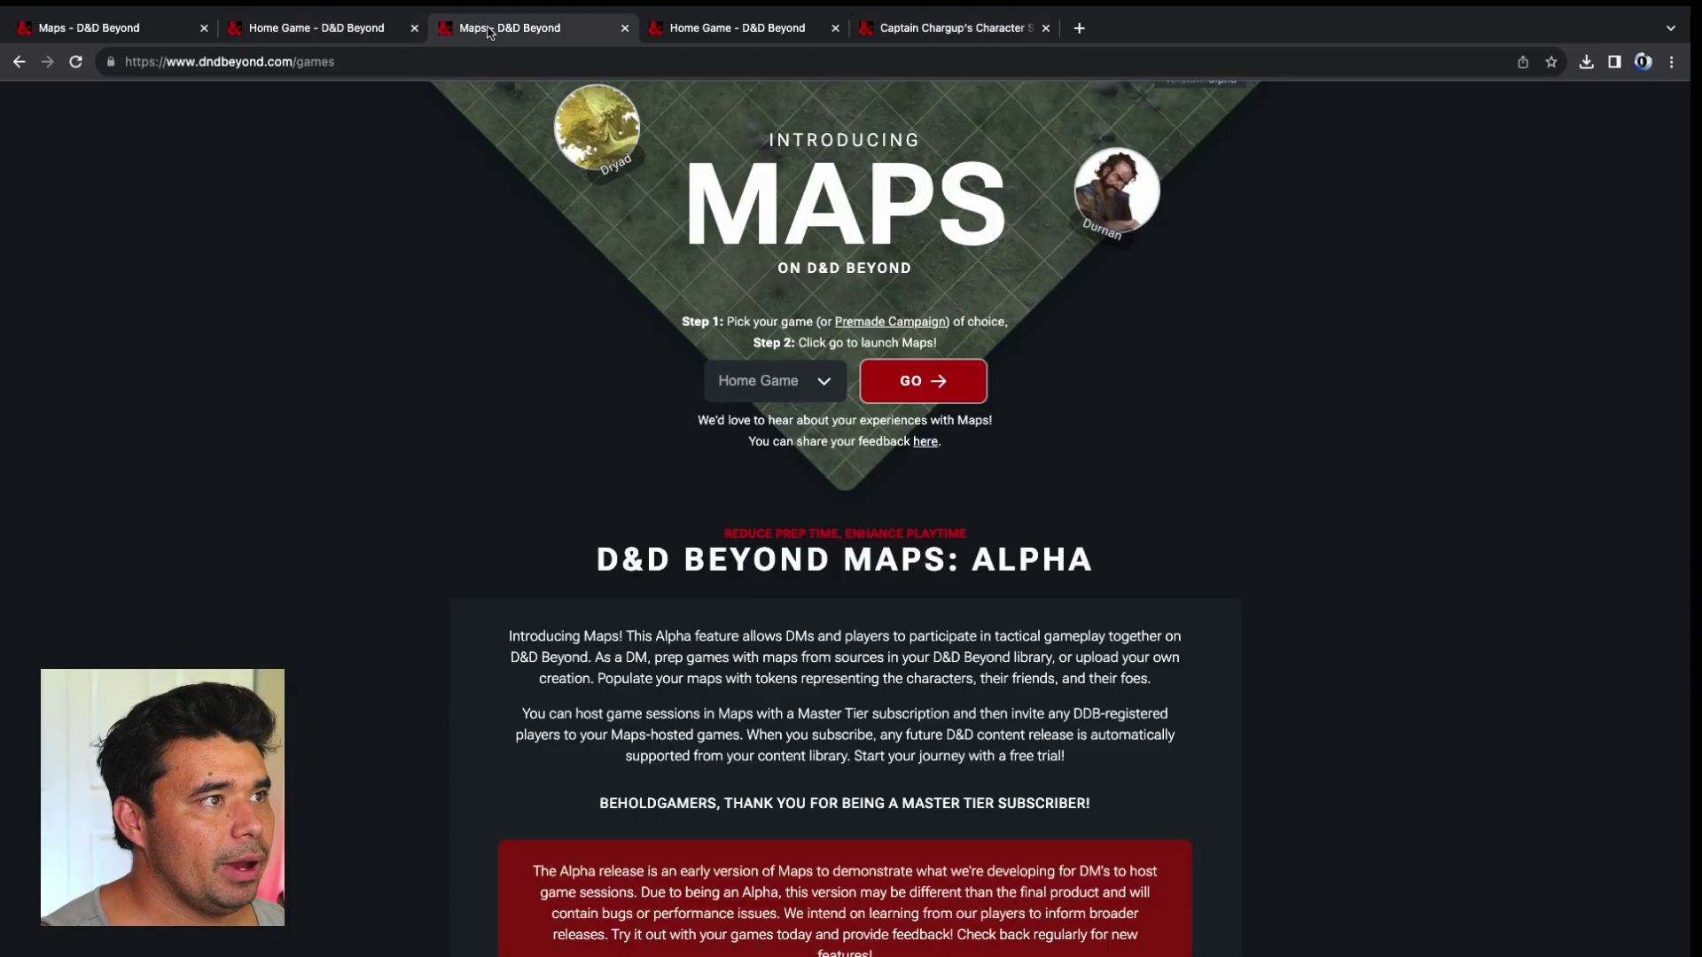
key("ctrl+Tab")
left_click(364, 62)
key("Return")
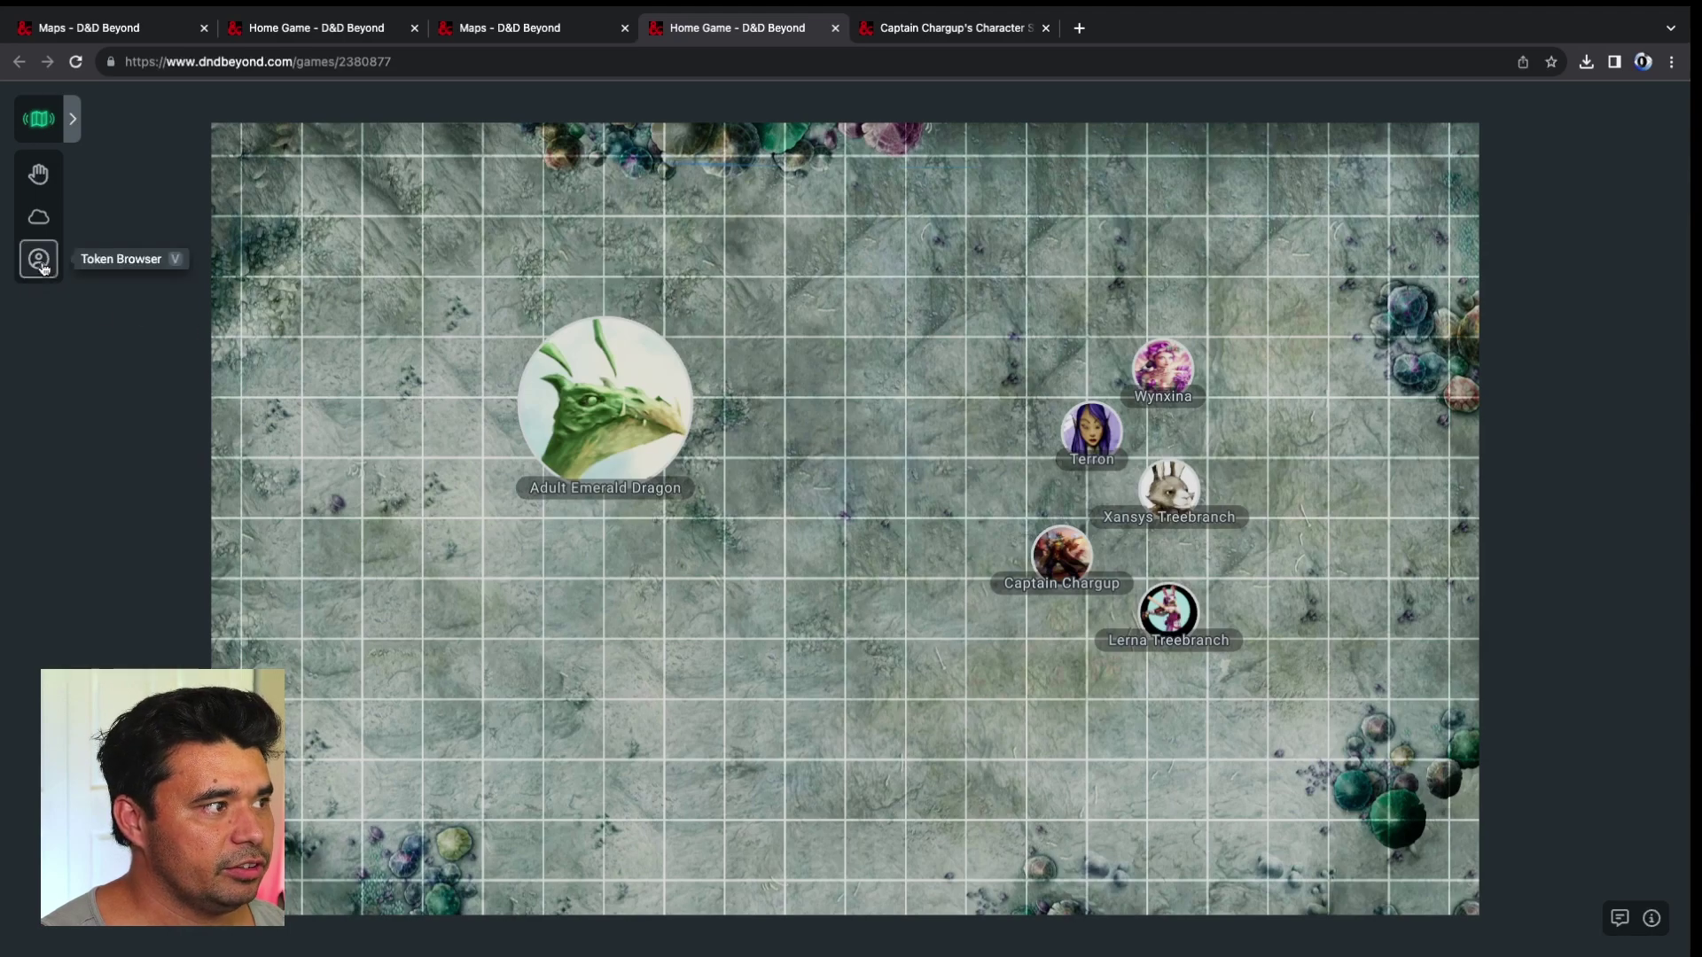
Step: Add Captain Chargup's Rat familiar token to the map from the companion tokens
left_click(39, 260)
left_click(286, 212)
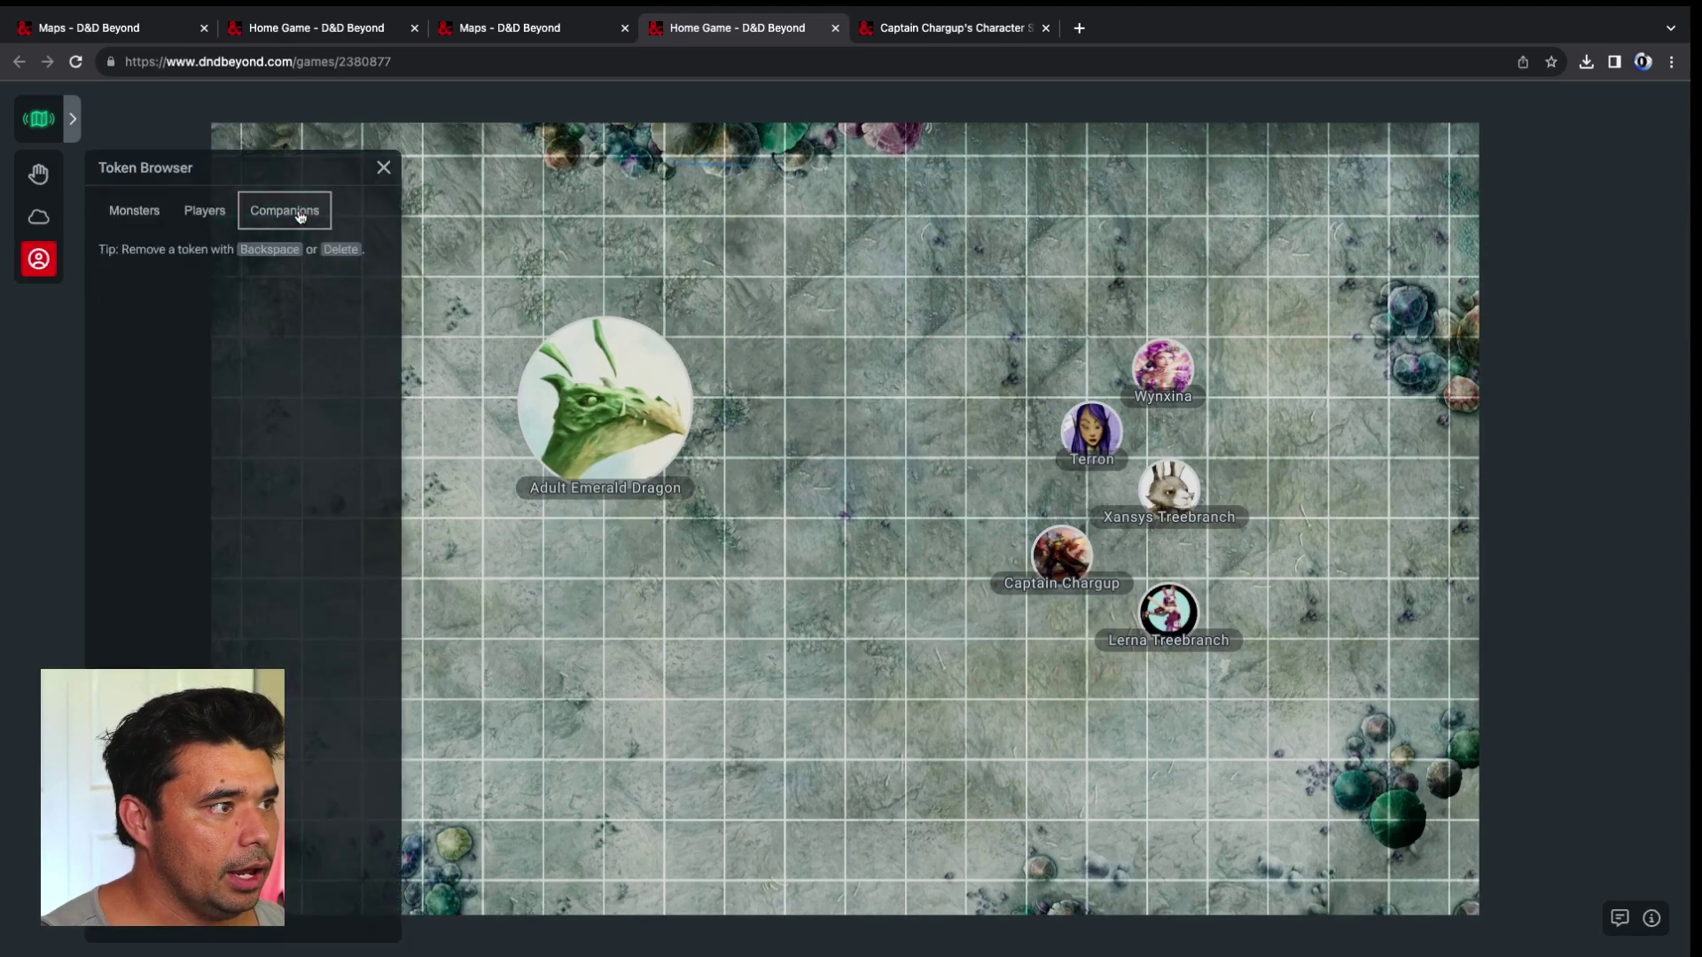
left_click(356, 351)
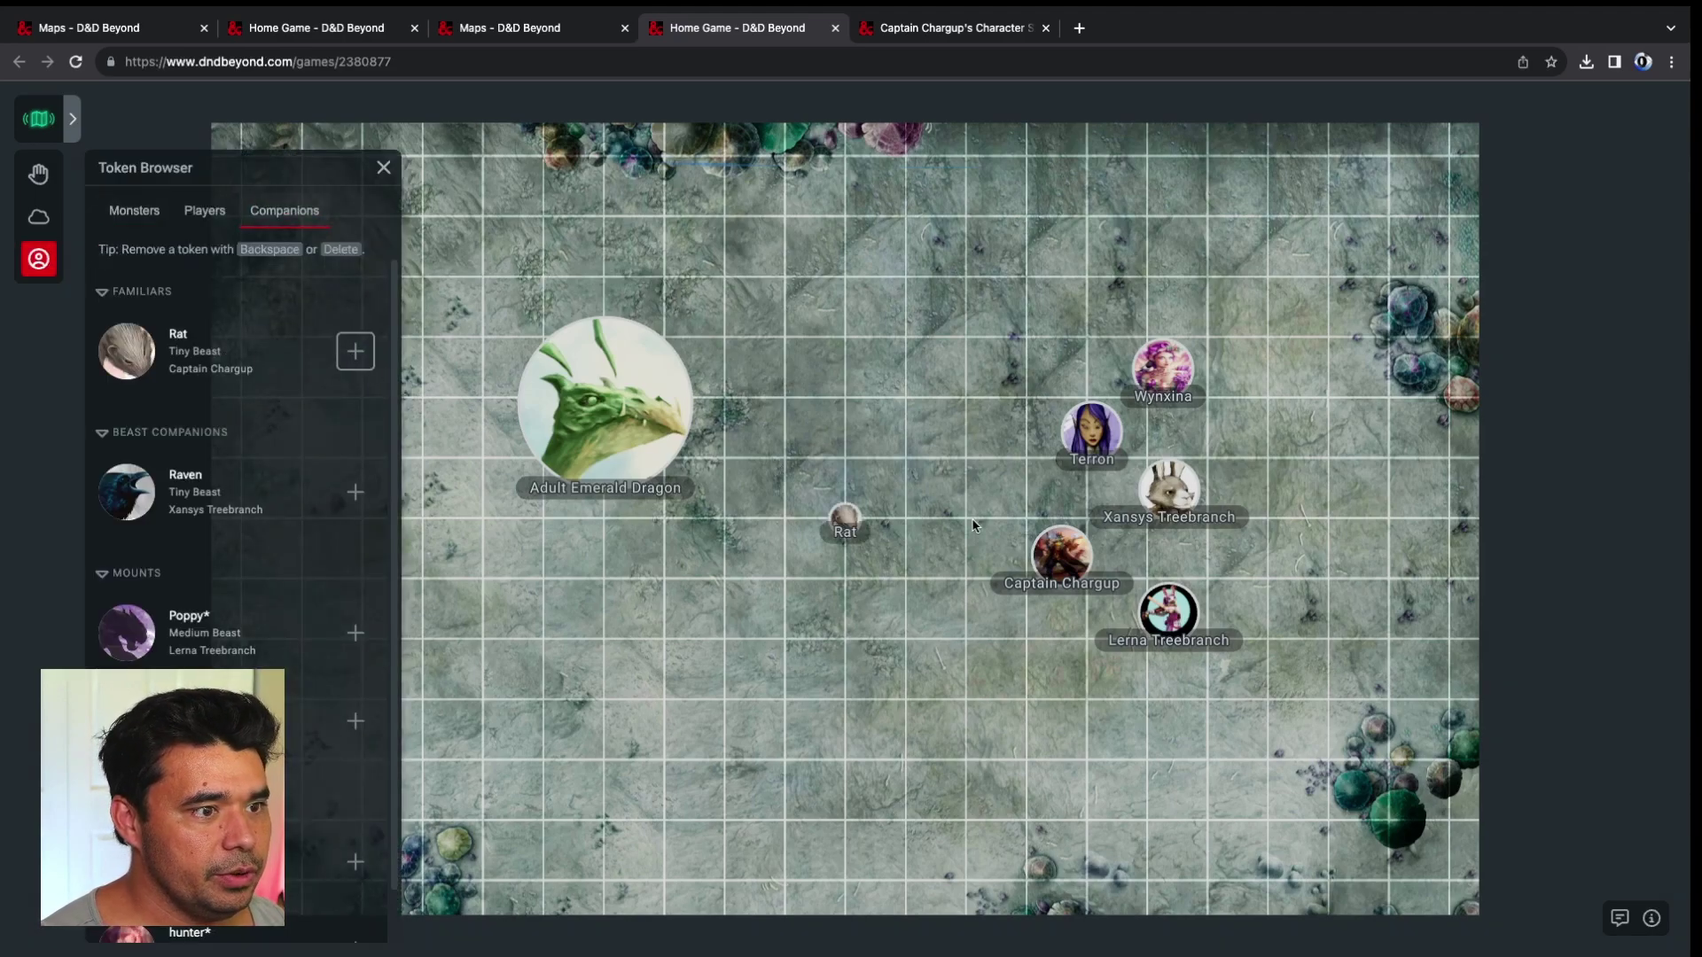
Step: Move the Rat token beside Captain Chargup, place a Raven token beside Terron, and add the Poppy mount token to the map
left_click_drag(845, 519, 1041, 495)
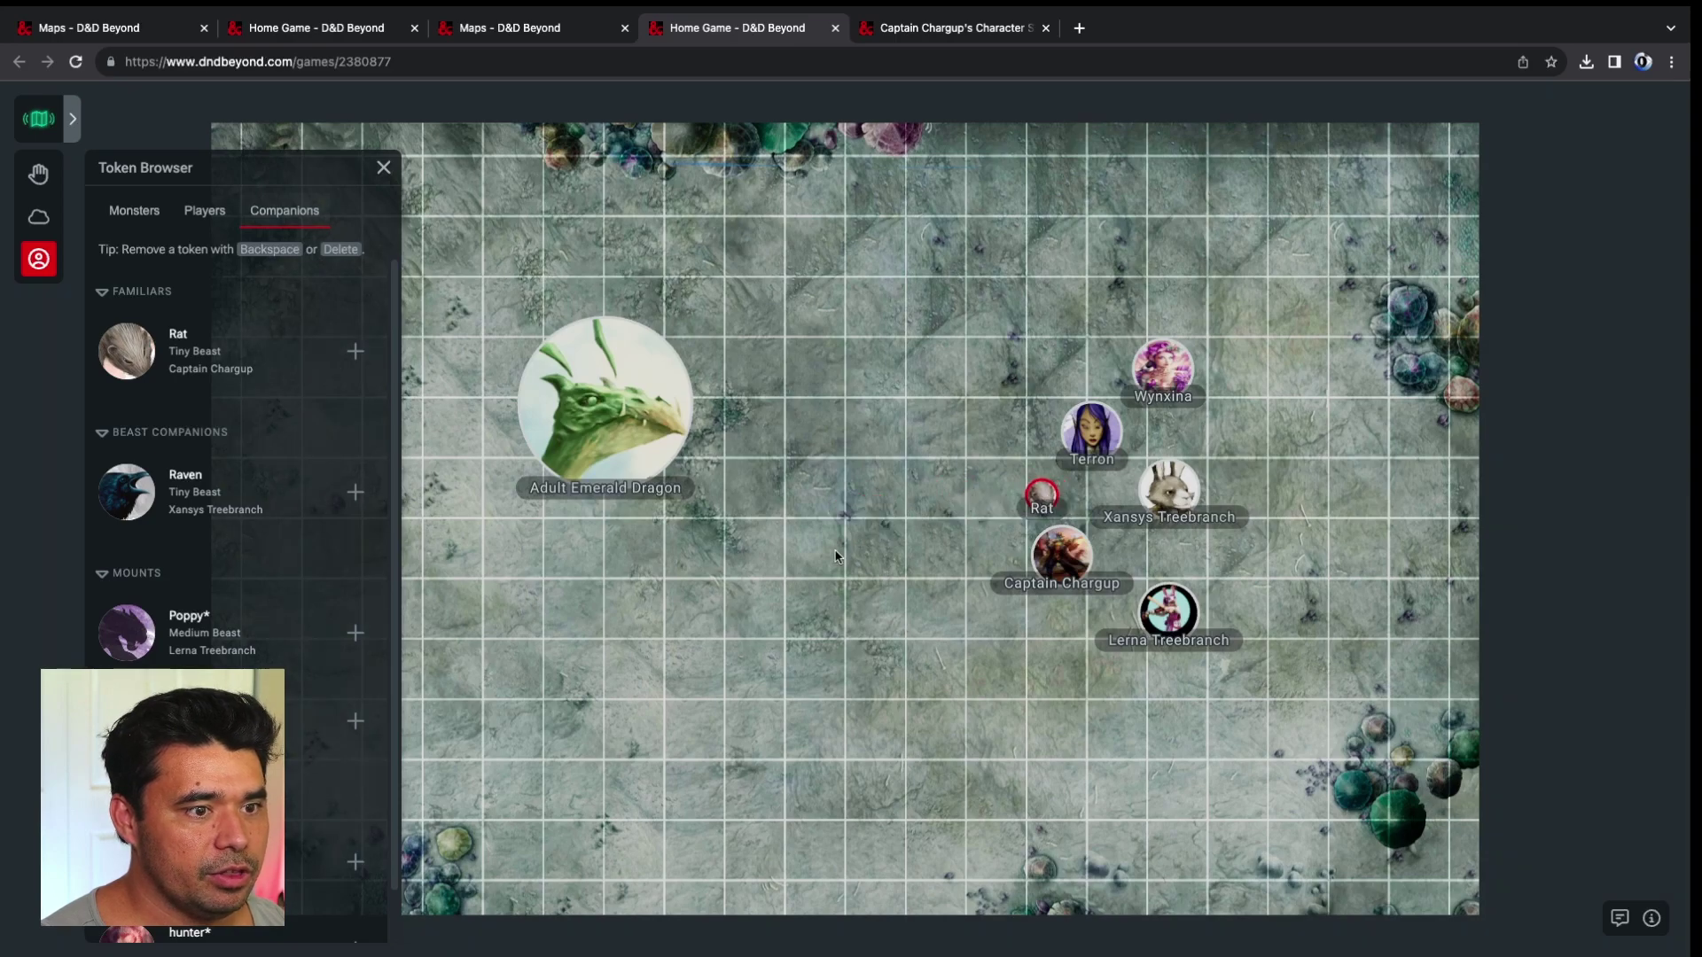
left_click(354, 492)
left_click_drag(845, 518, 1032, 445)
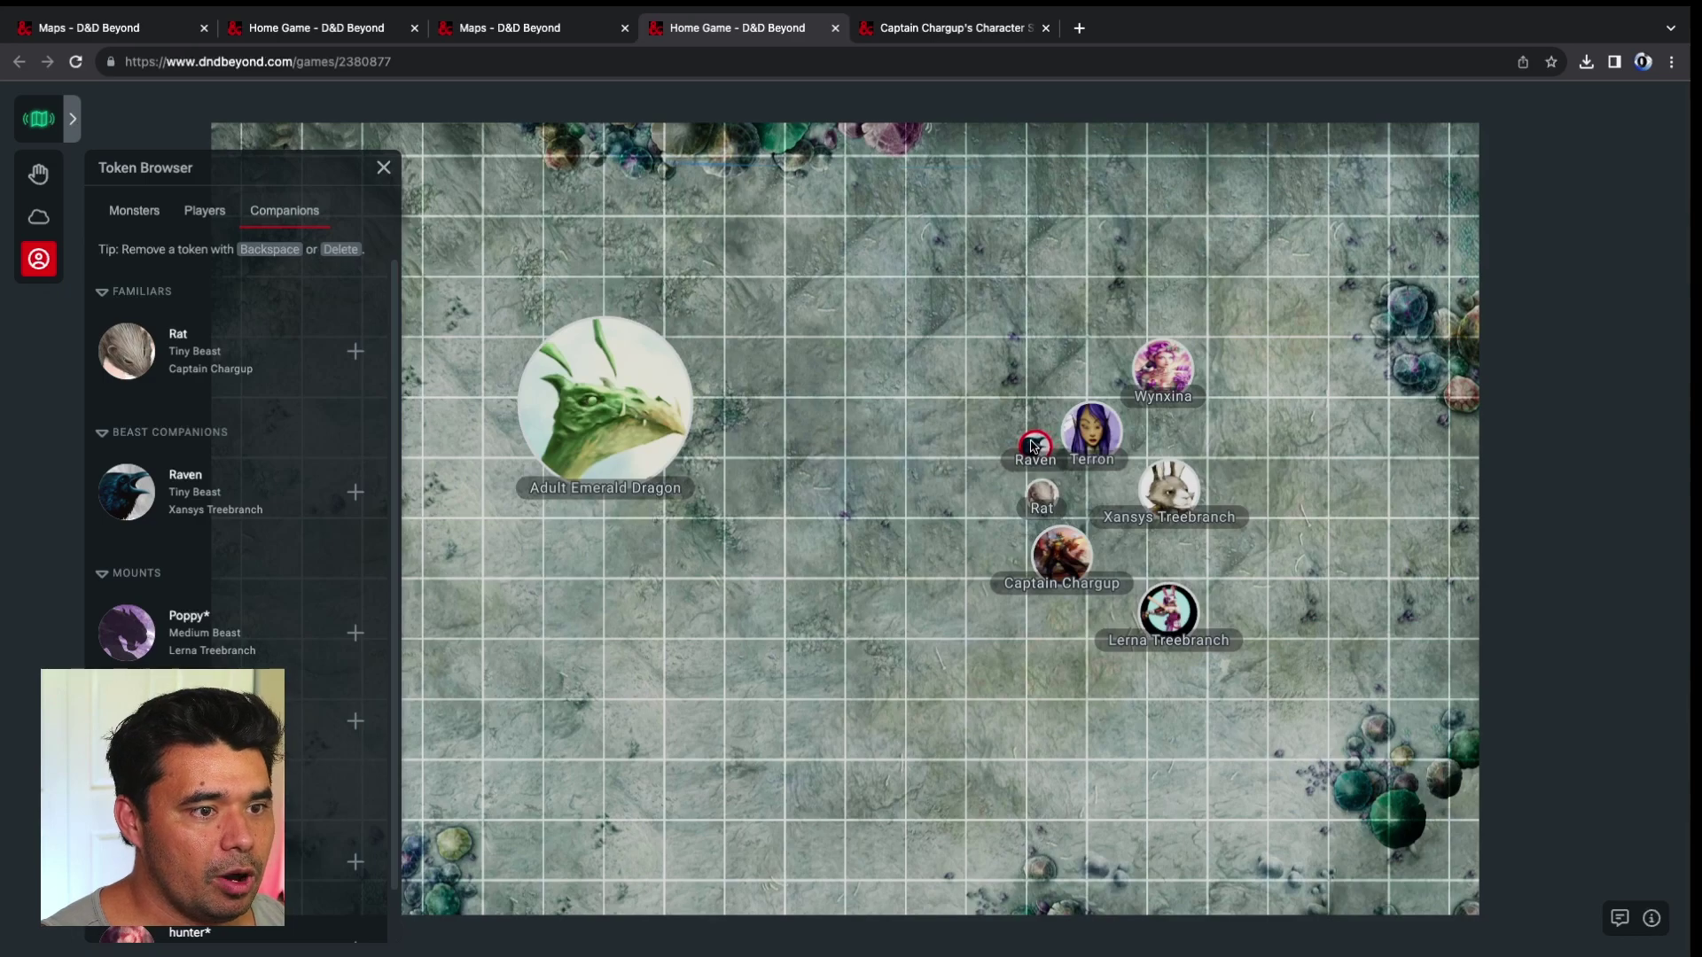
left_click(354, 633)
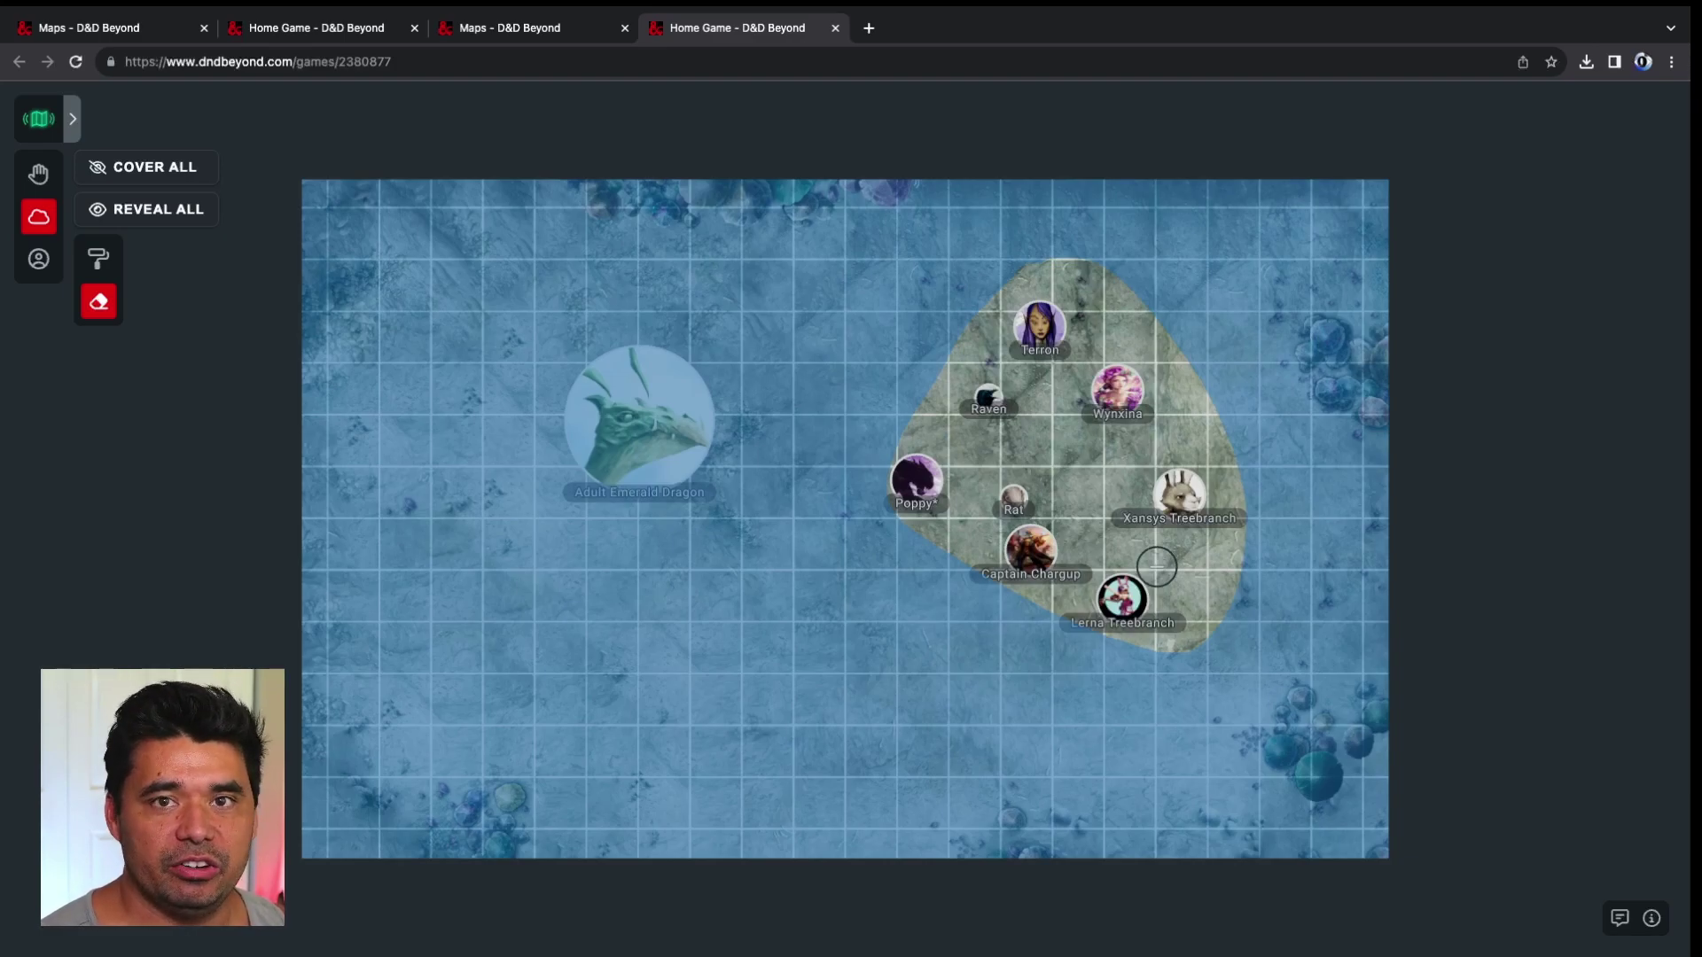
Step: View the game log, then show the invite link and map link options
scroll(1585, 846, "up", 3)
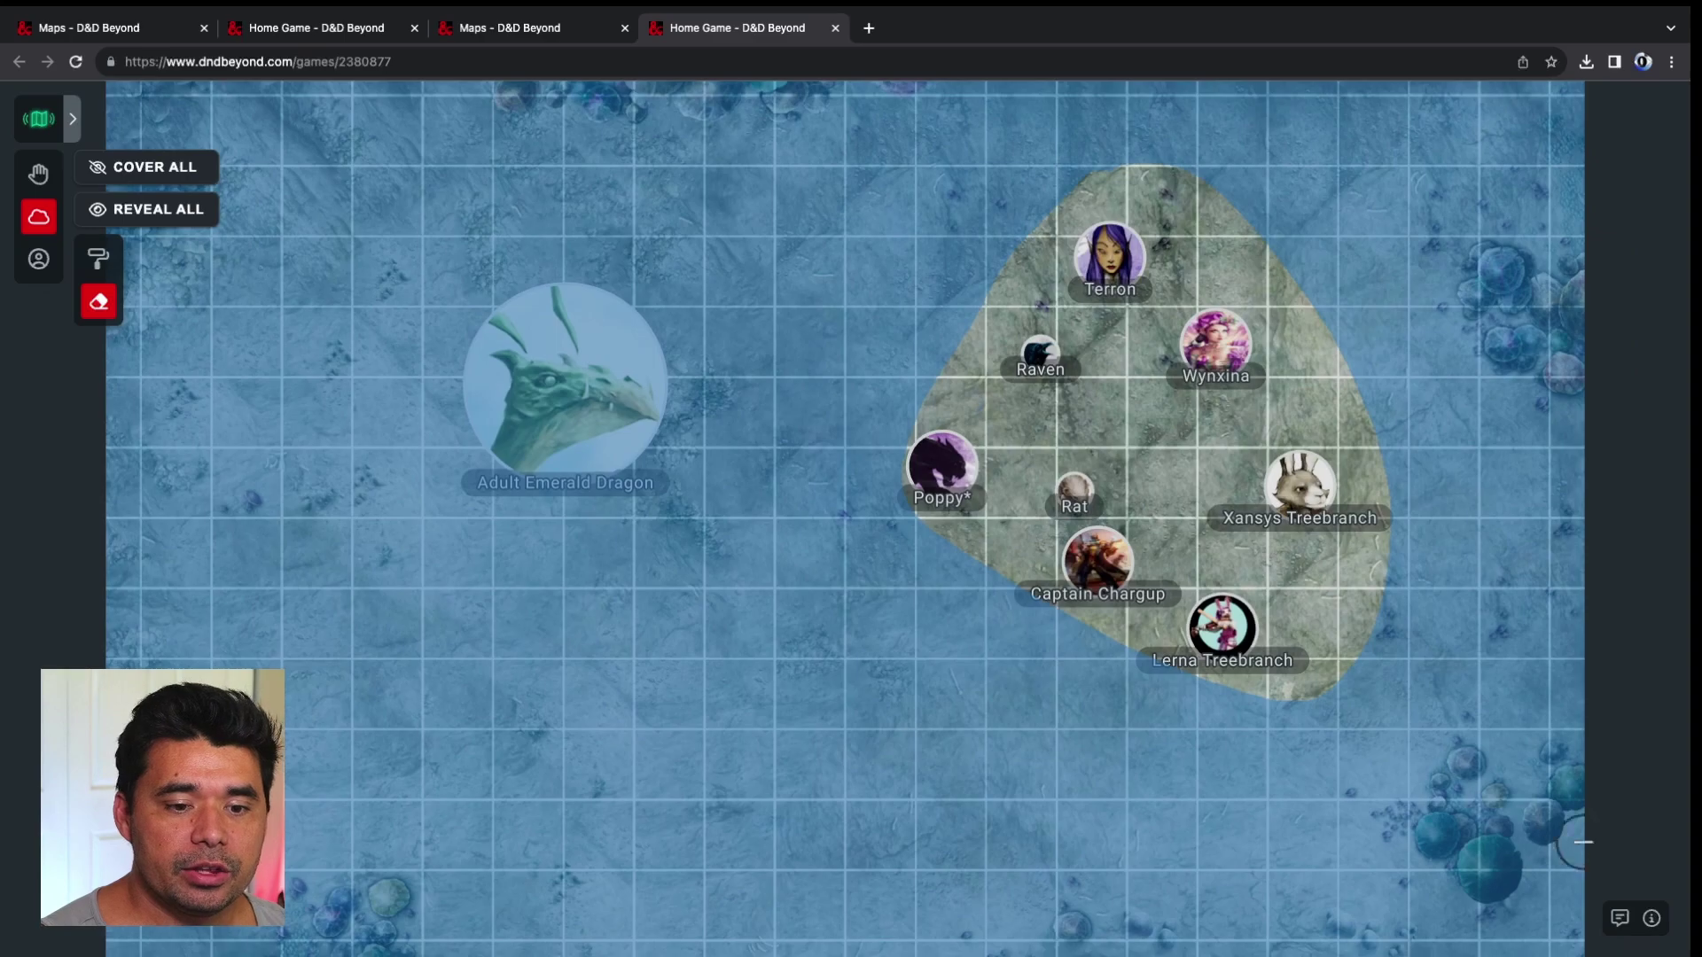
scroll(1585, 847, "down", 3)
left_click(1619, 917)
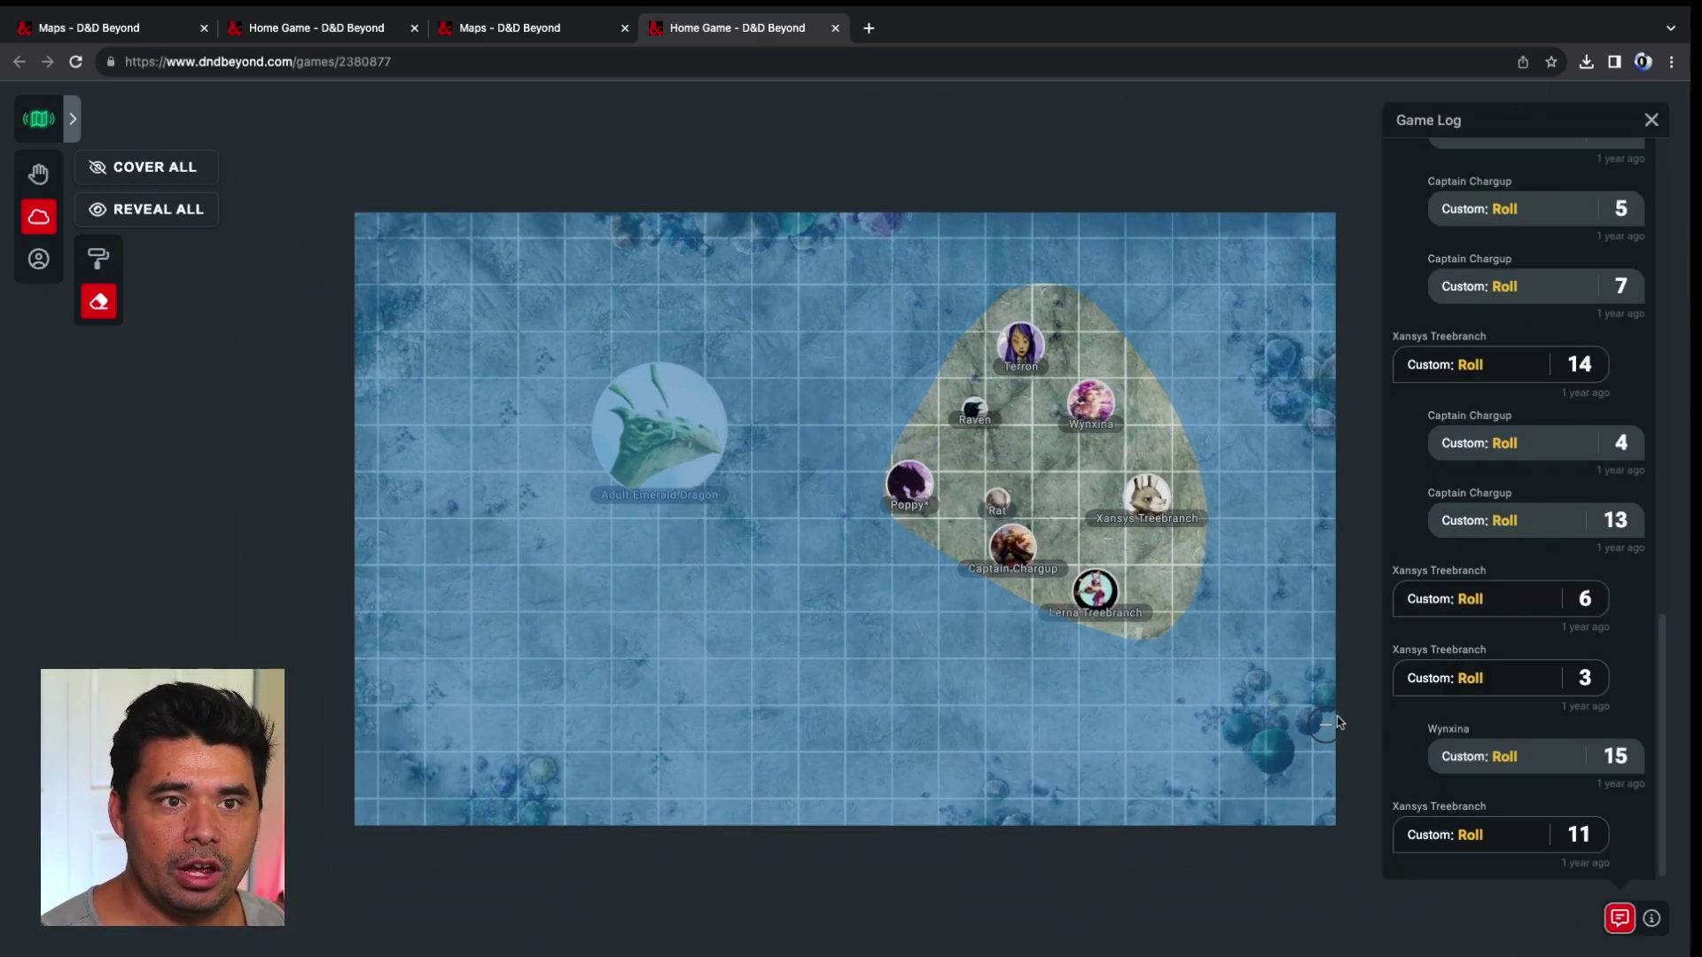
left_click(1651, 919)
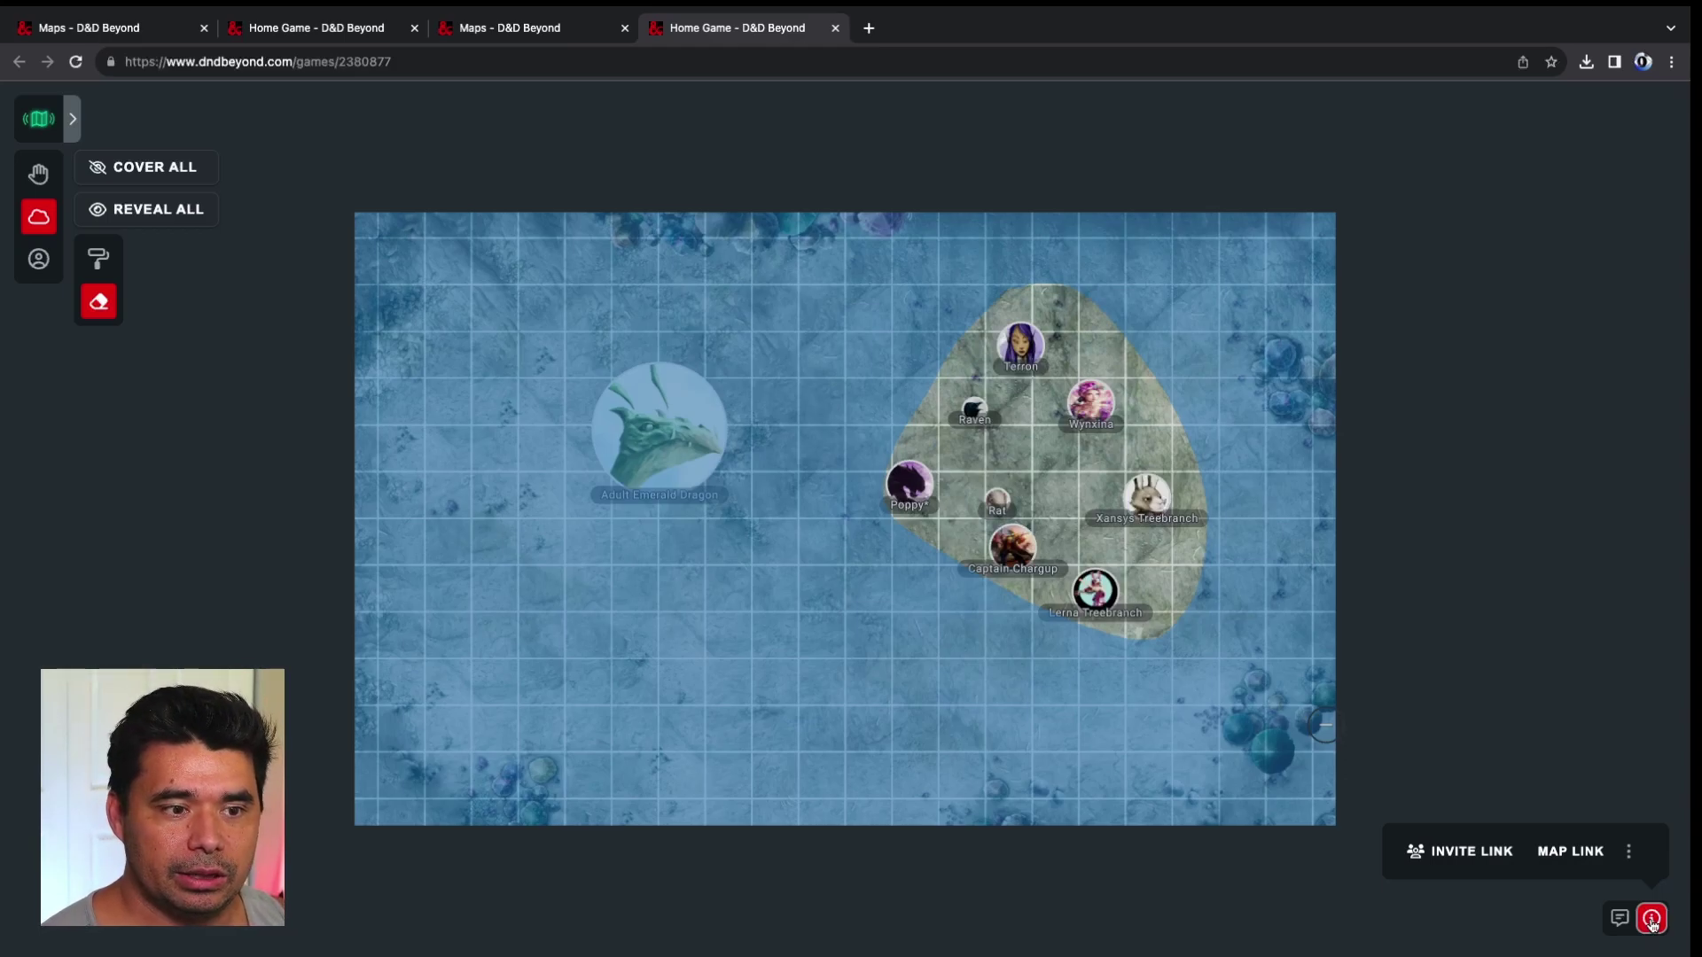
Step: Add the uploaded Sword Coast map to the game and switch to it
scroll(402, 383, "down", 3)
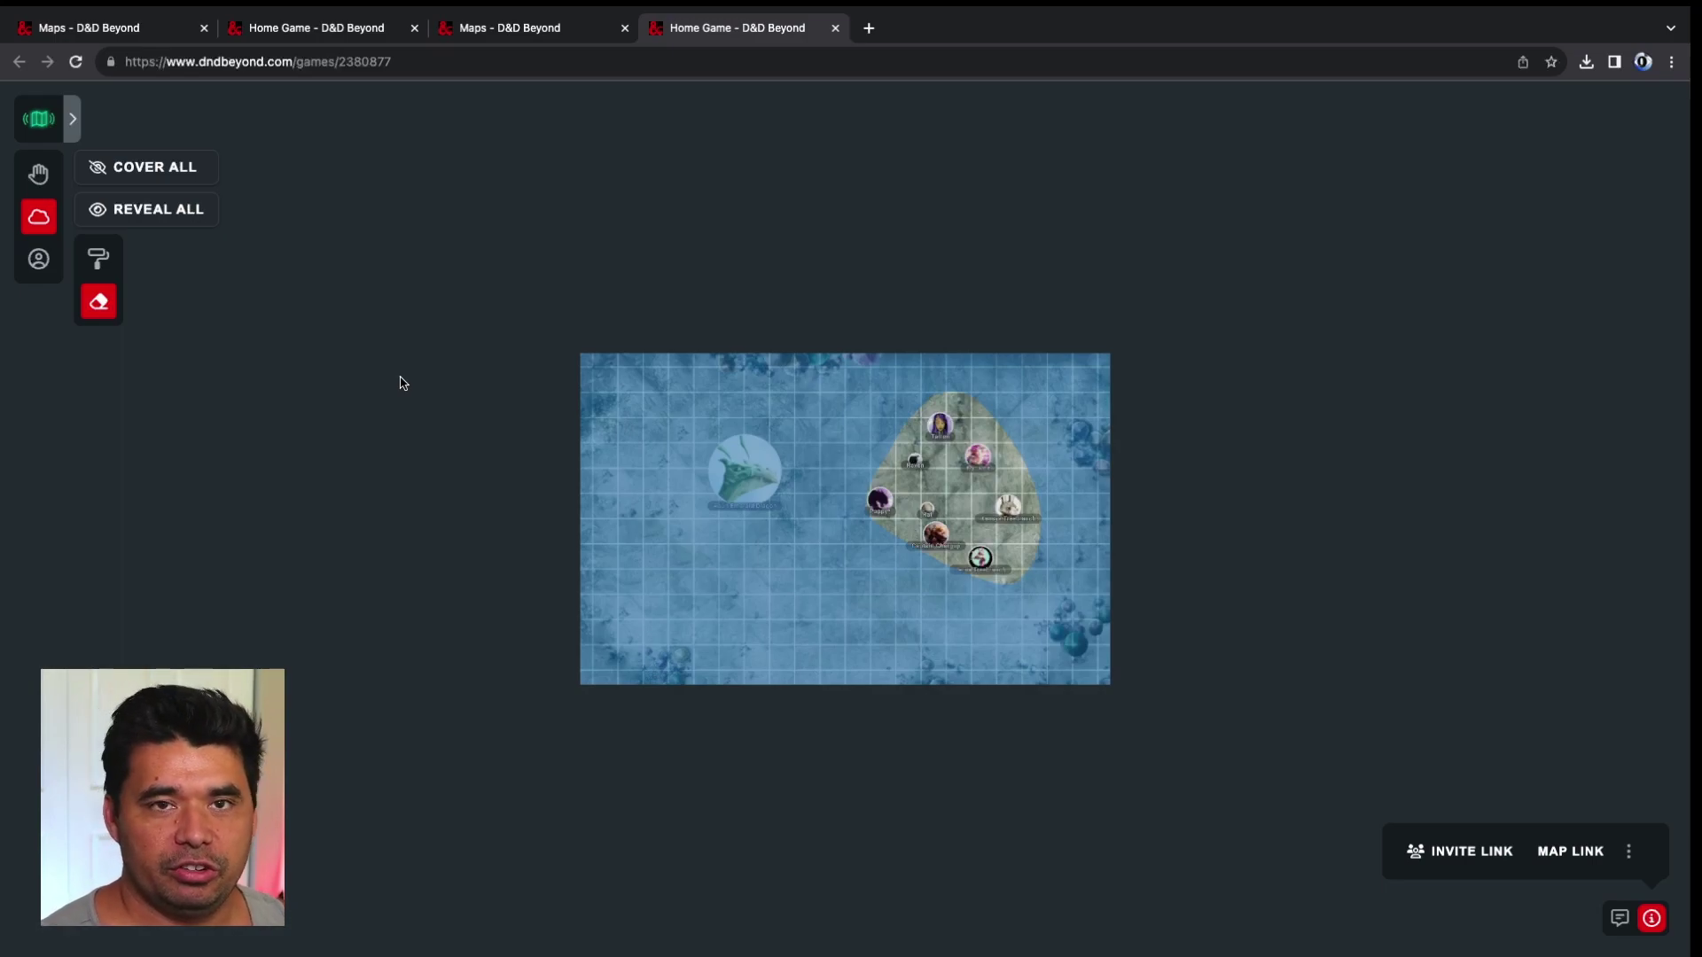
left_click(73, 119)
left_click(177, 169)
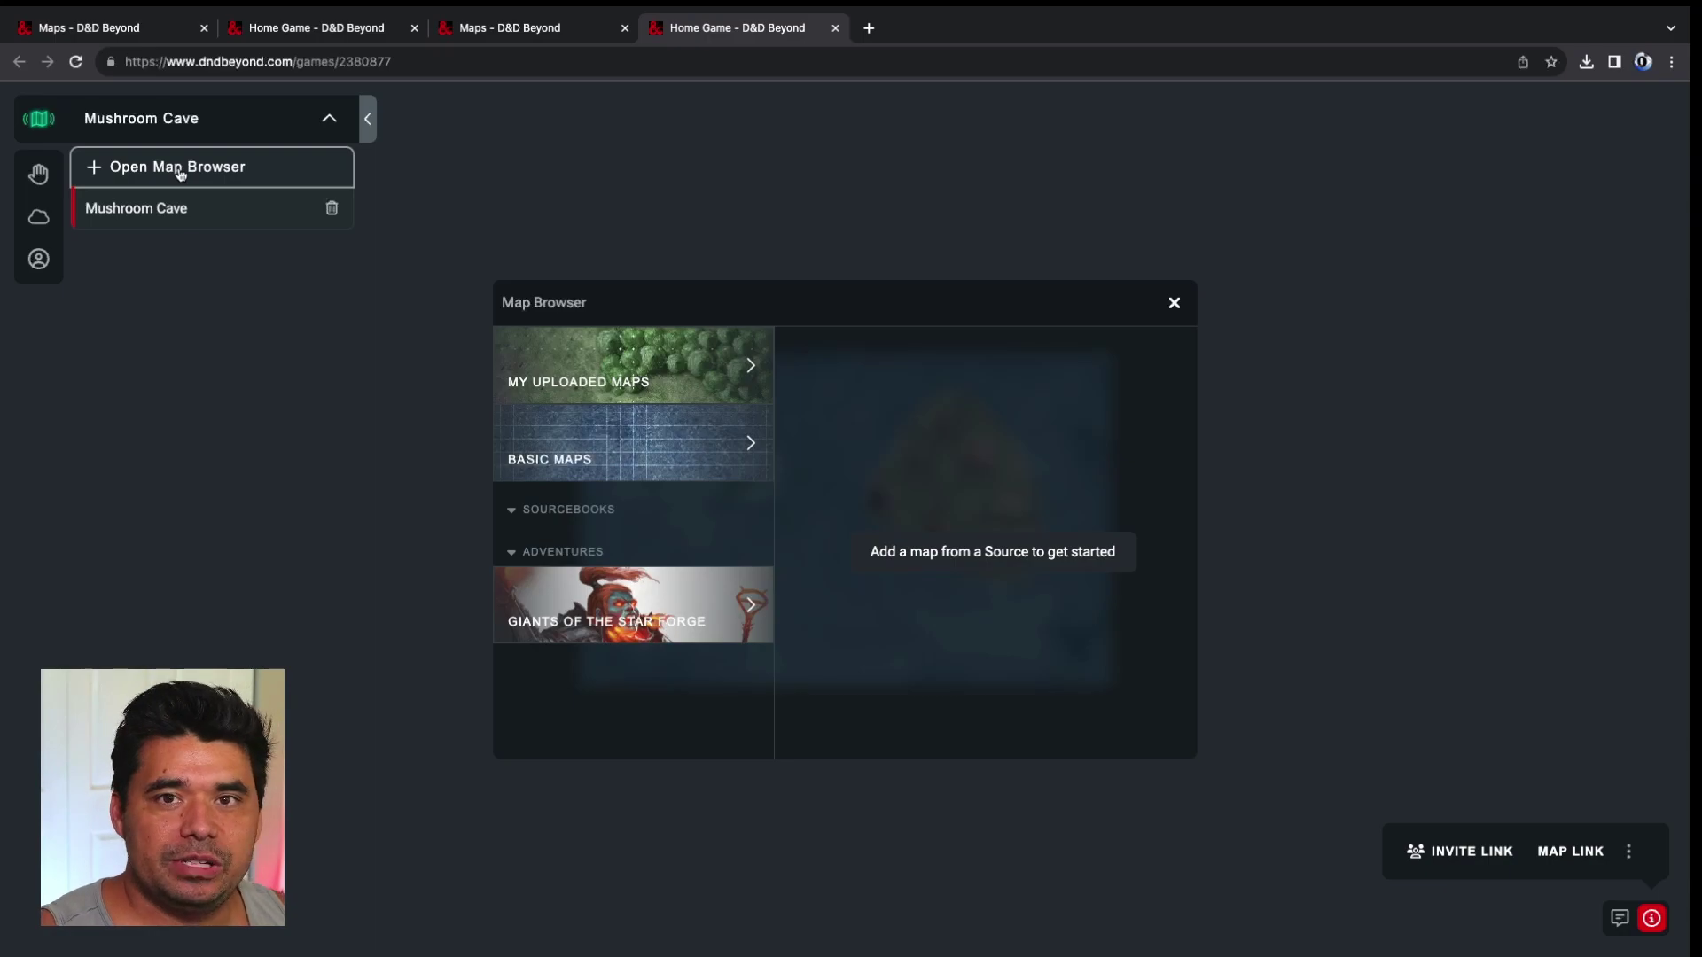
left_click(720, 387)
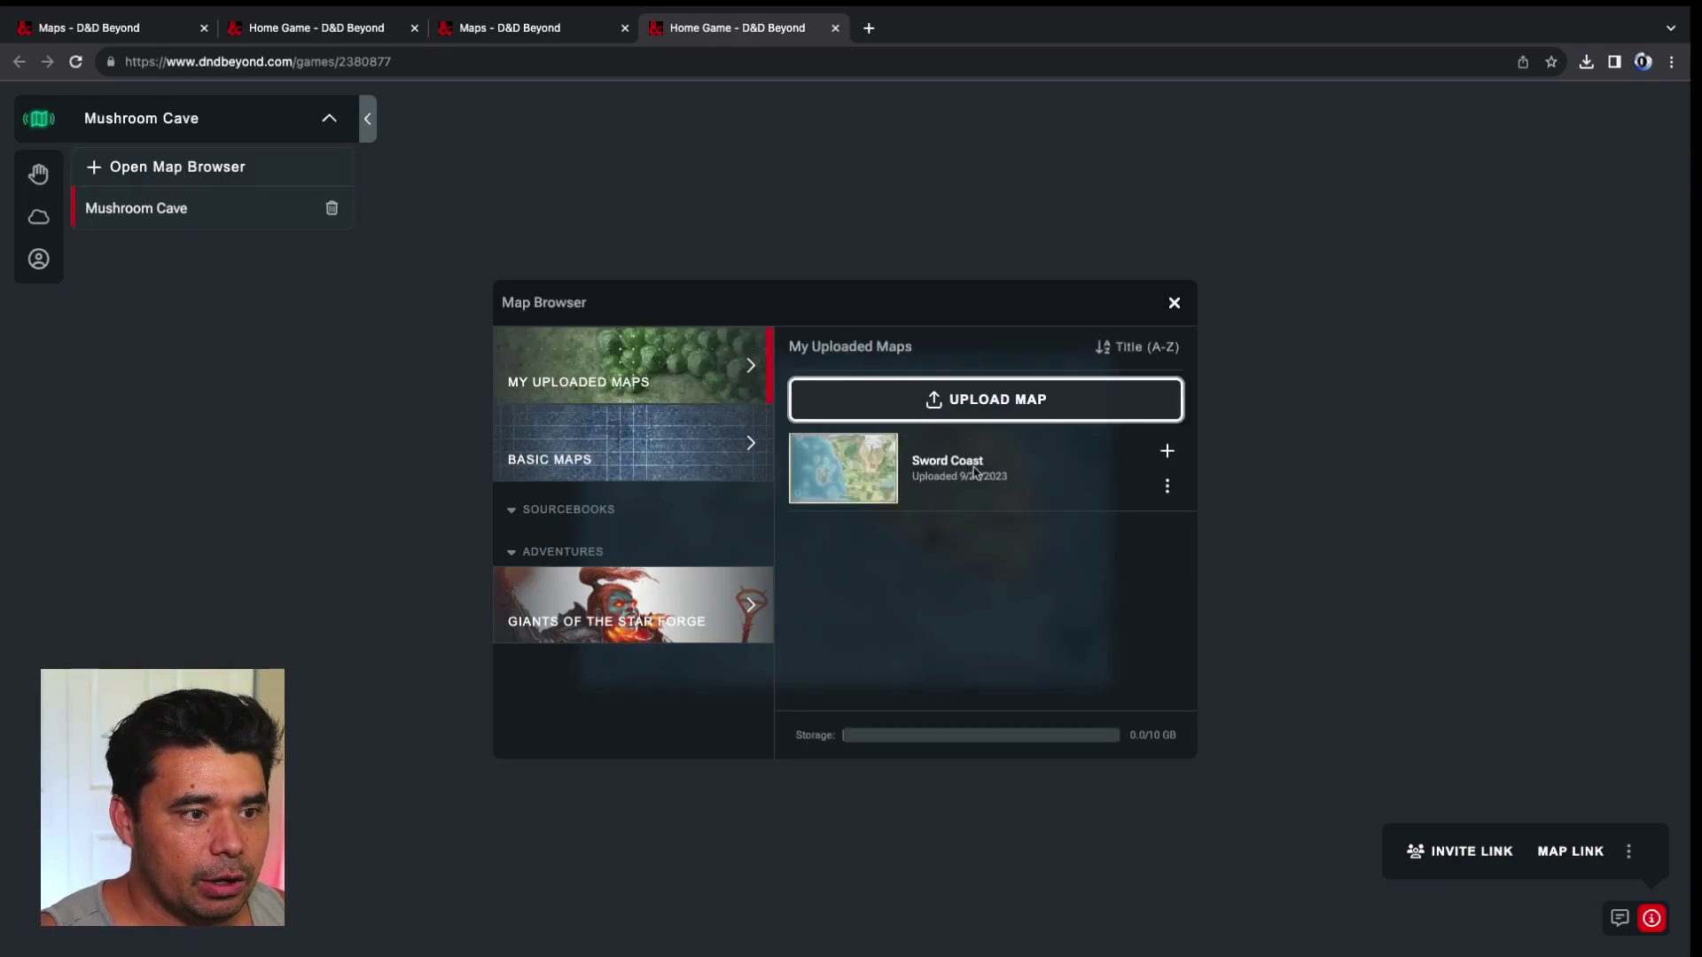
left_click(1161, 454)
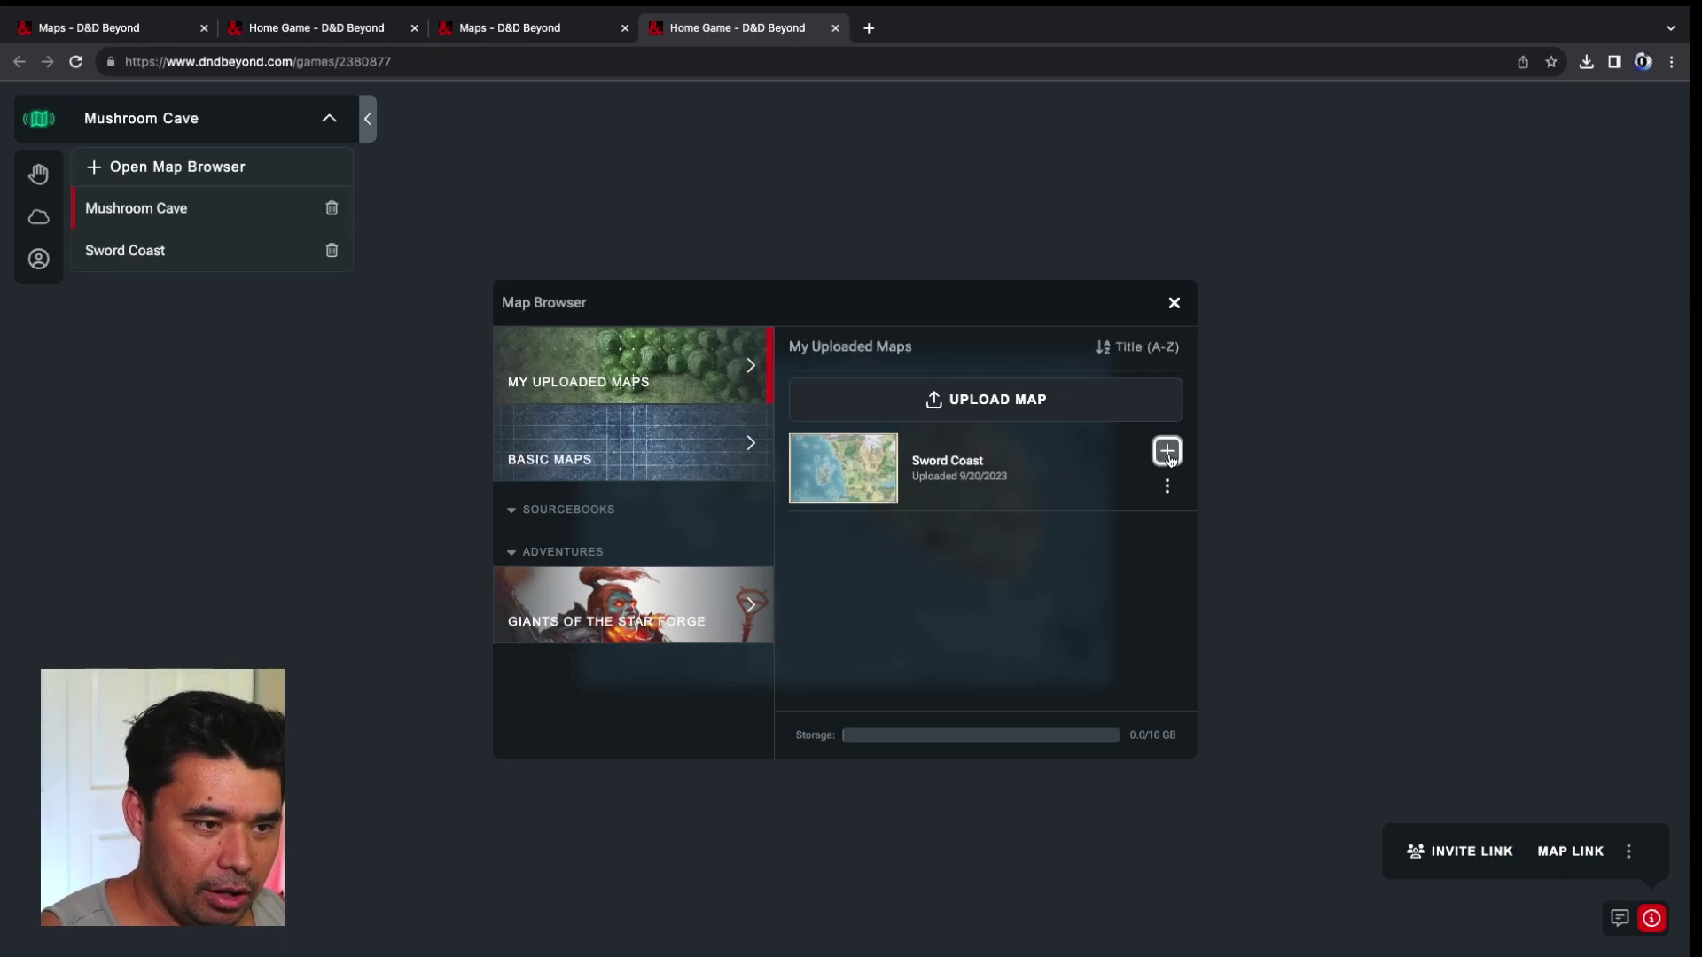
left_click(1174, 302)
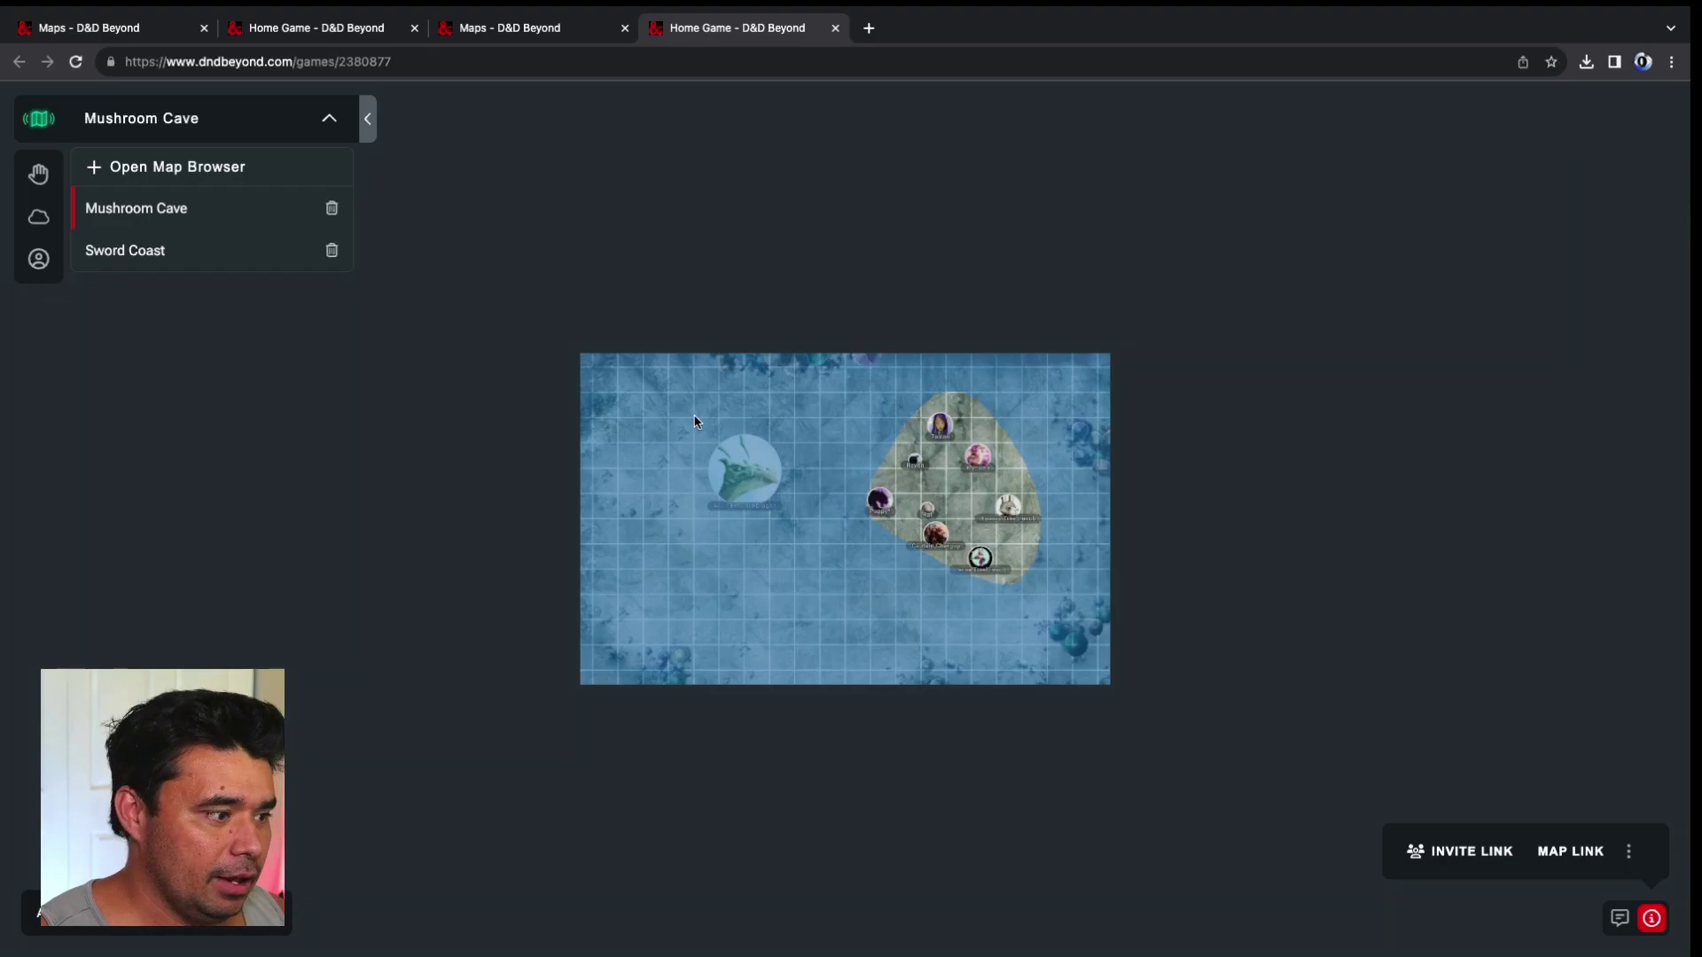
left_click(168, 251)
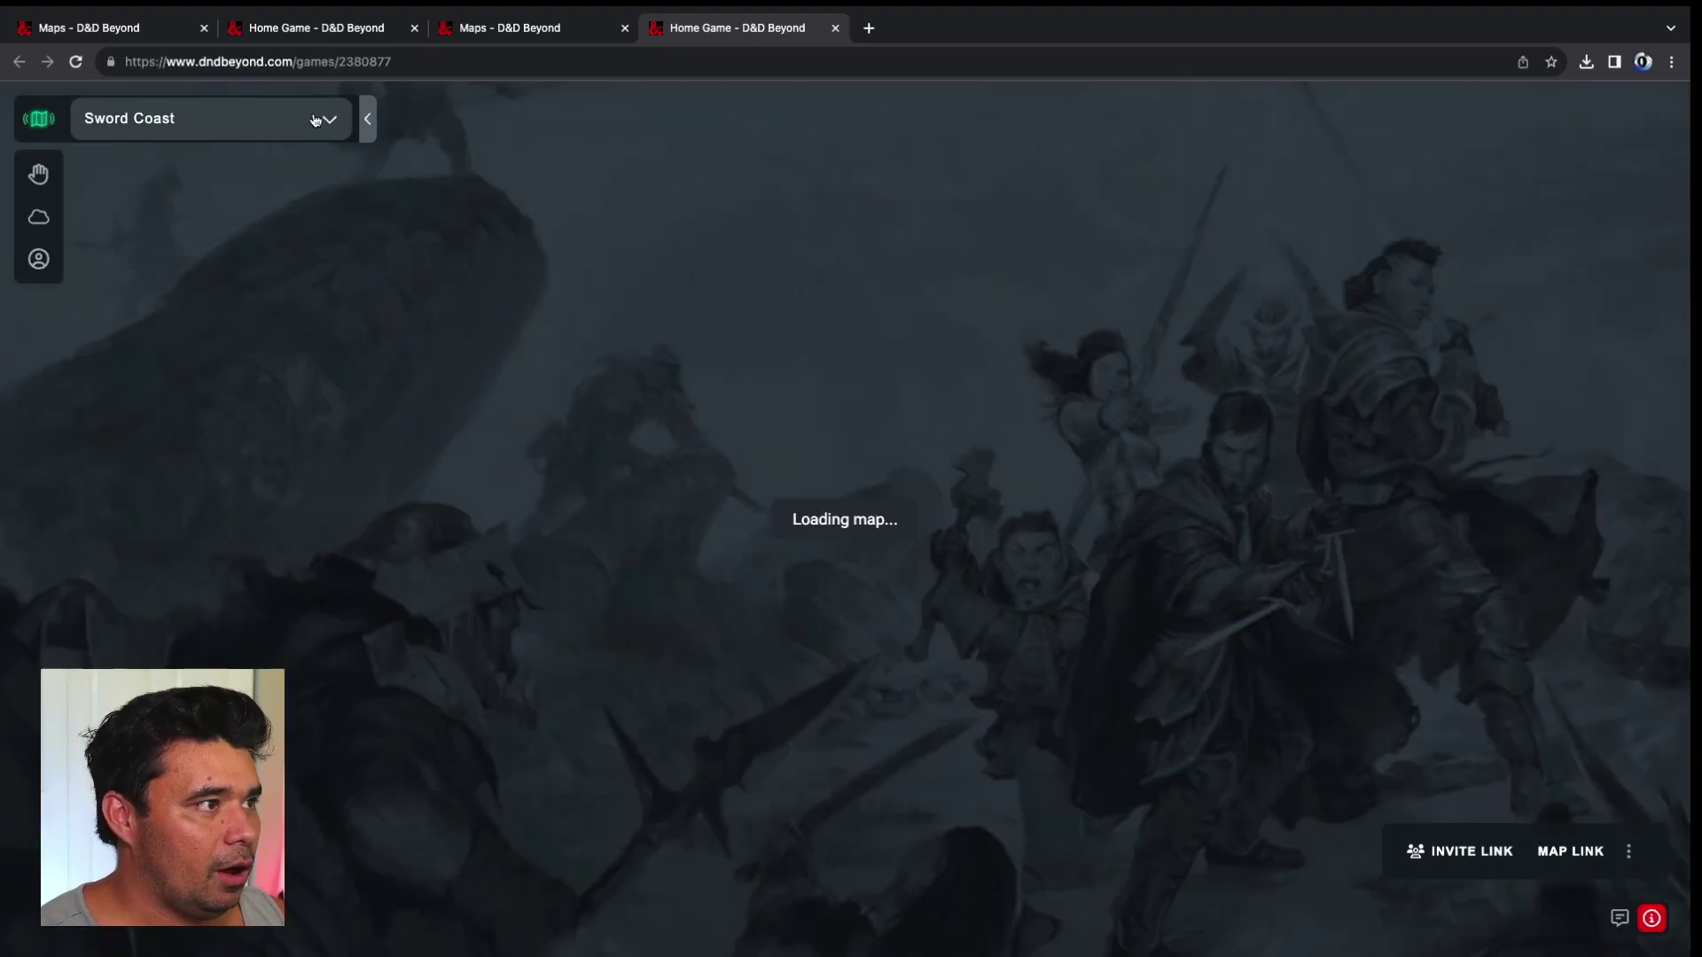
Step: Switch back to the Mushroom Cave map and reveal all of its fog of war
left_click(328, 120)
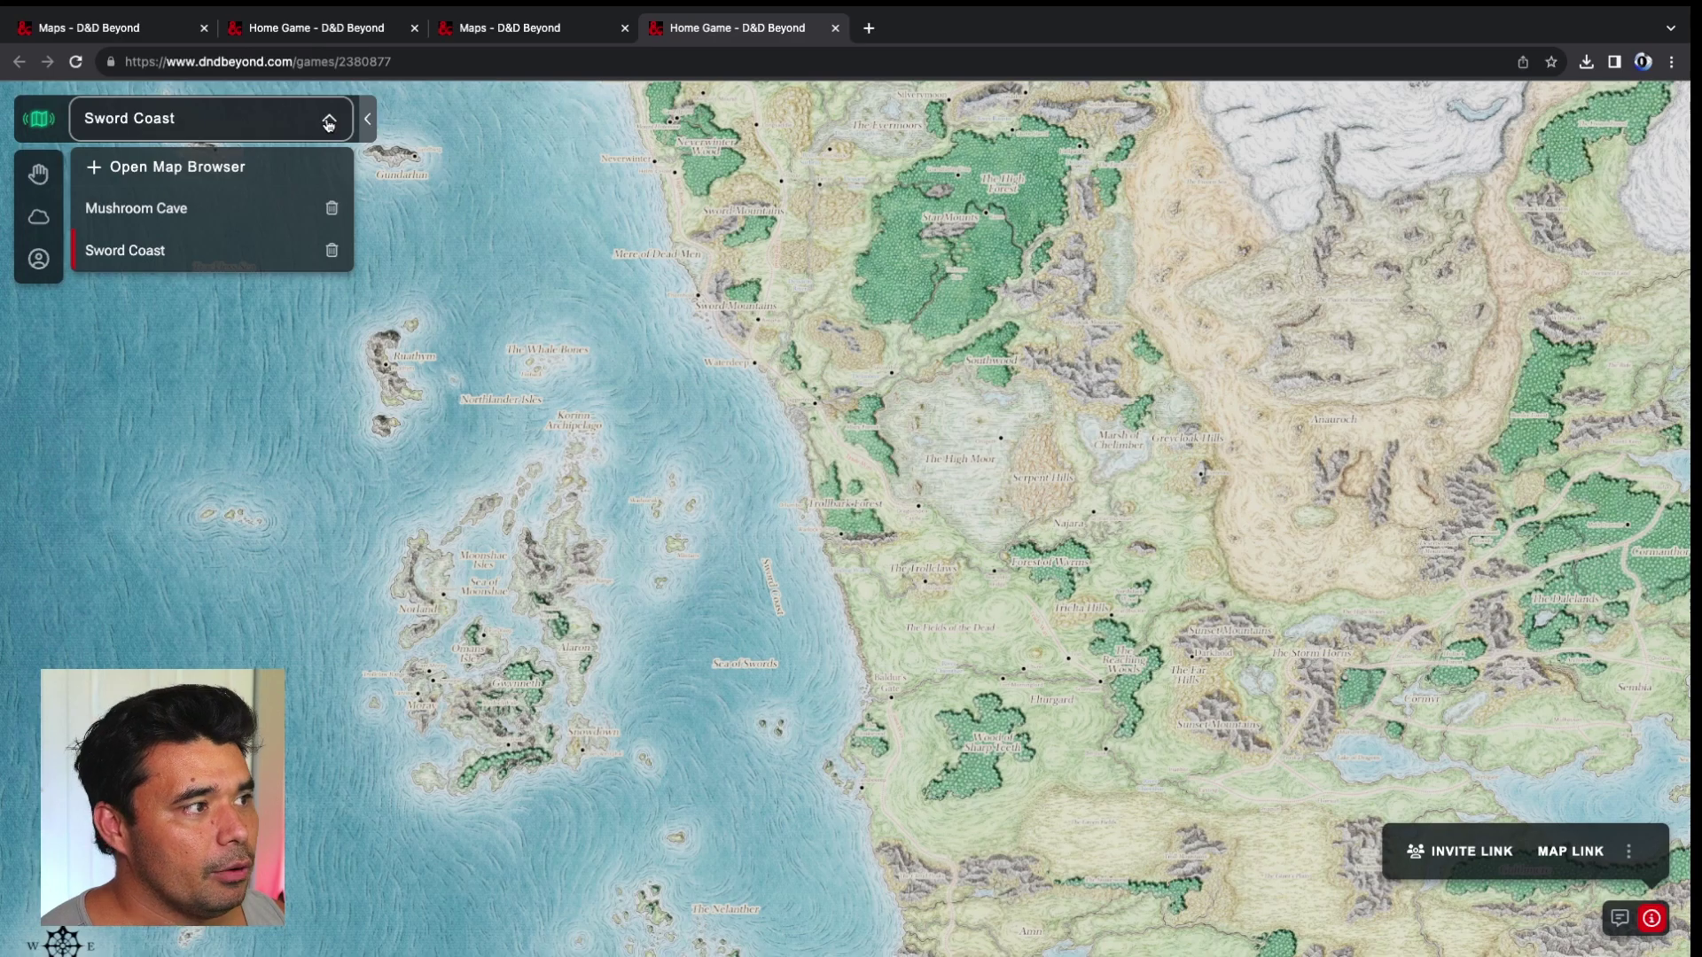
left_click(247, 208)
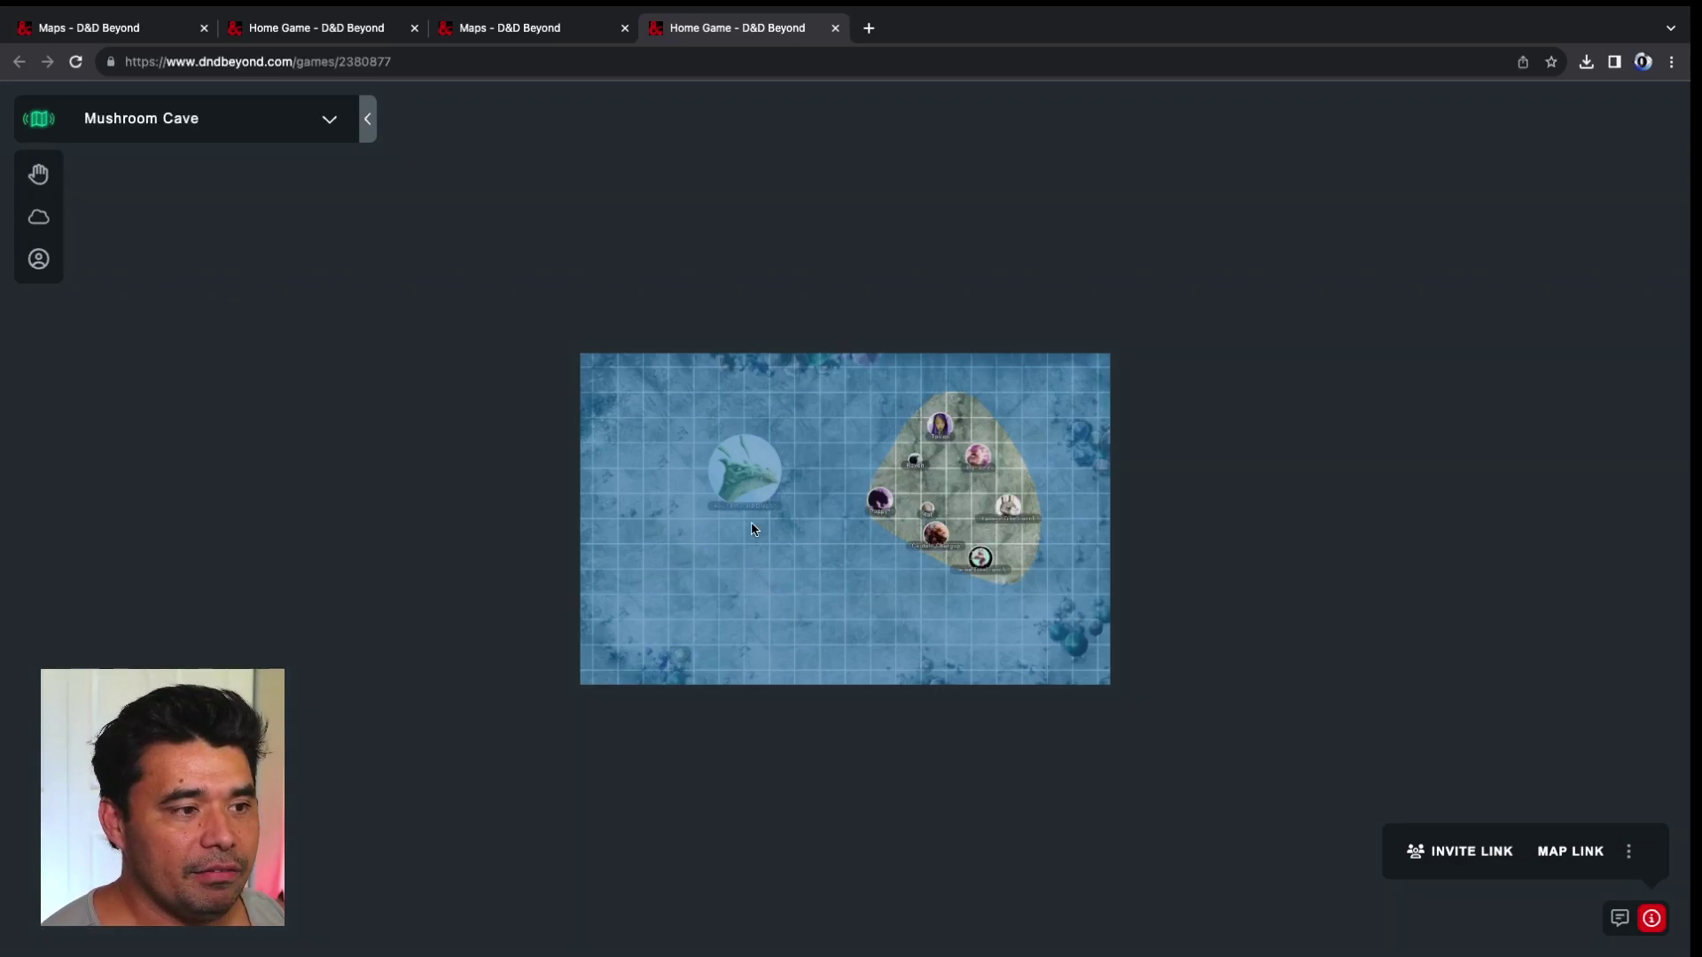
scroll(768, 475, "up", 2)
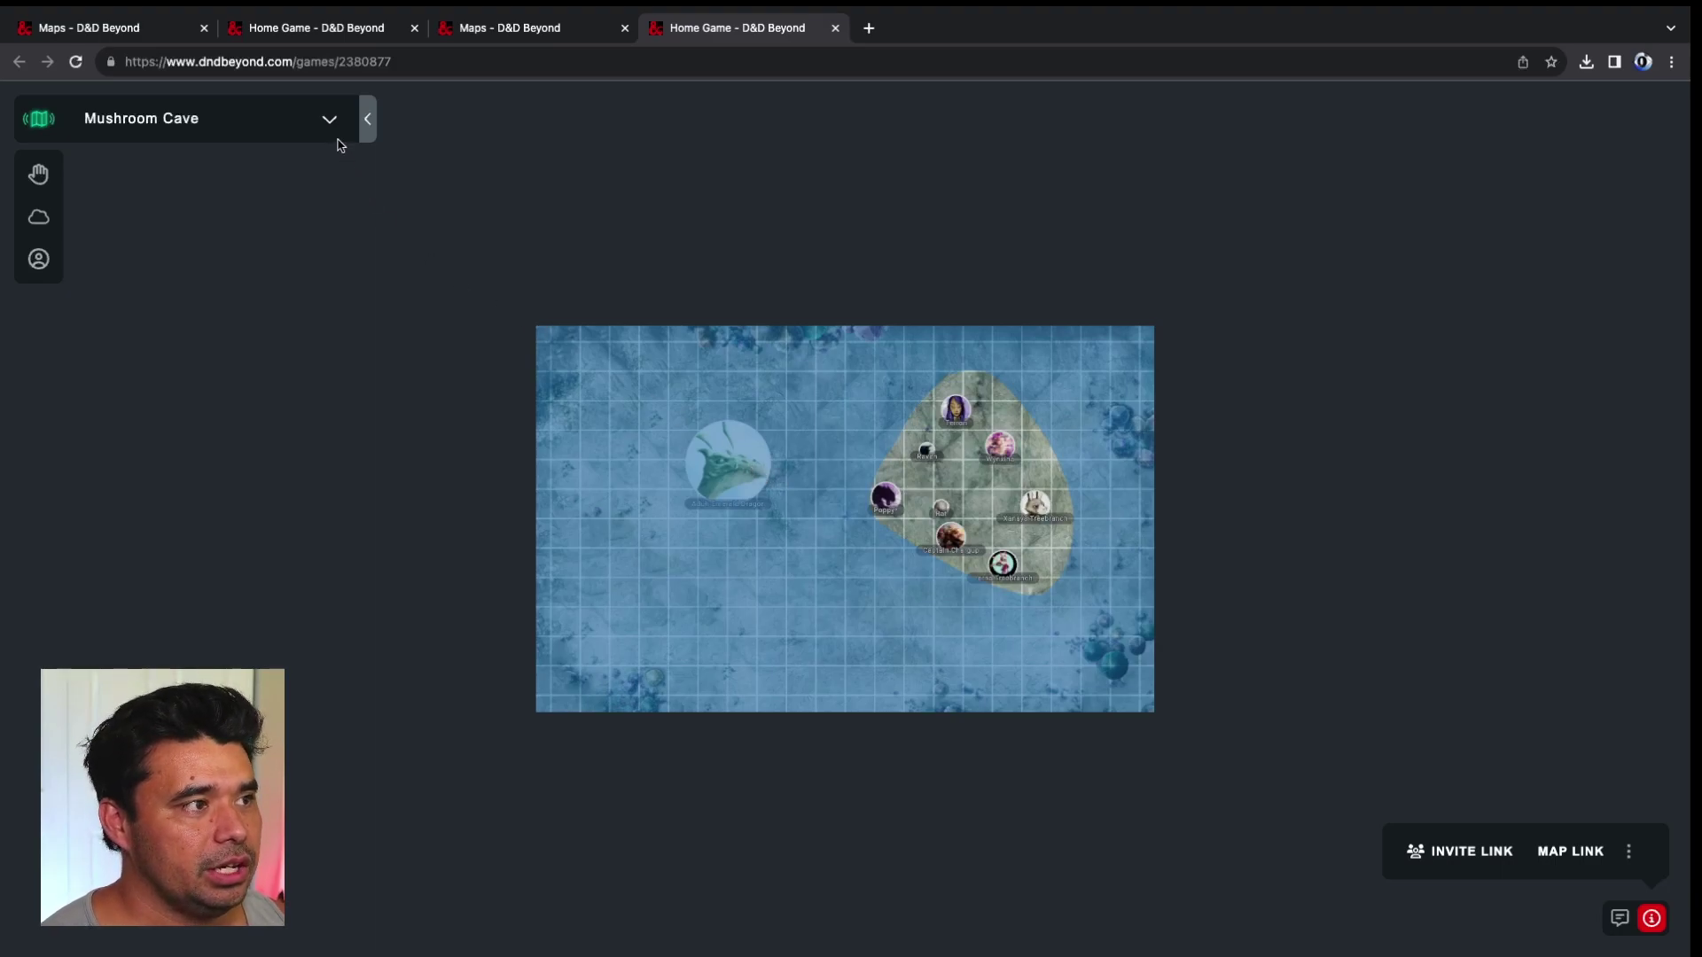
left_click(38, 219)
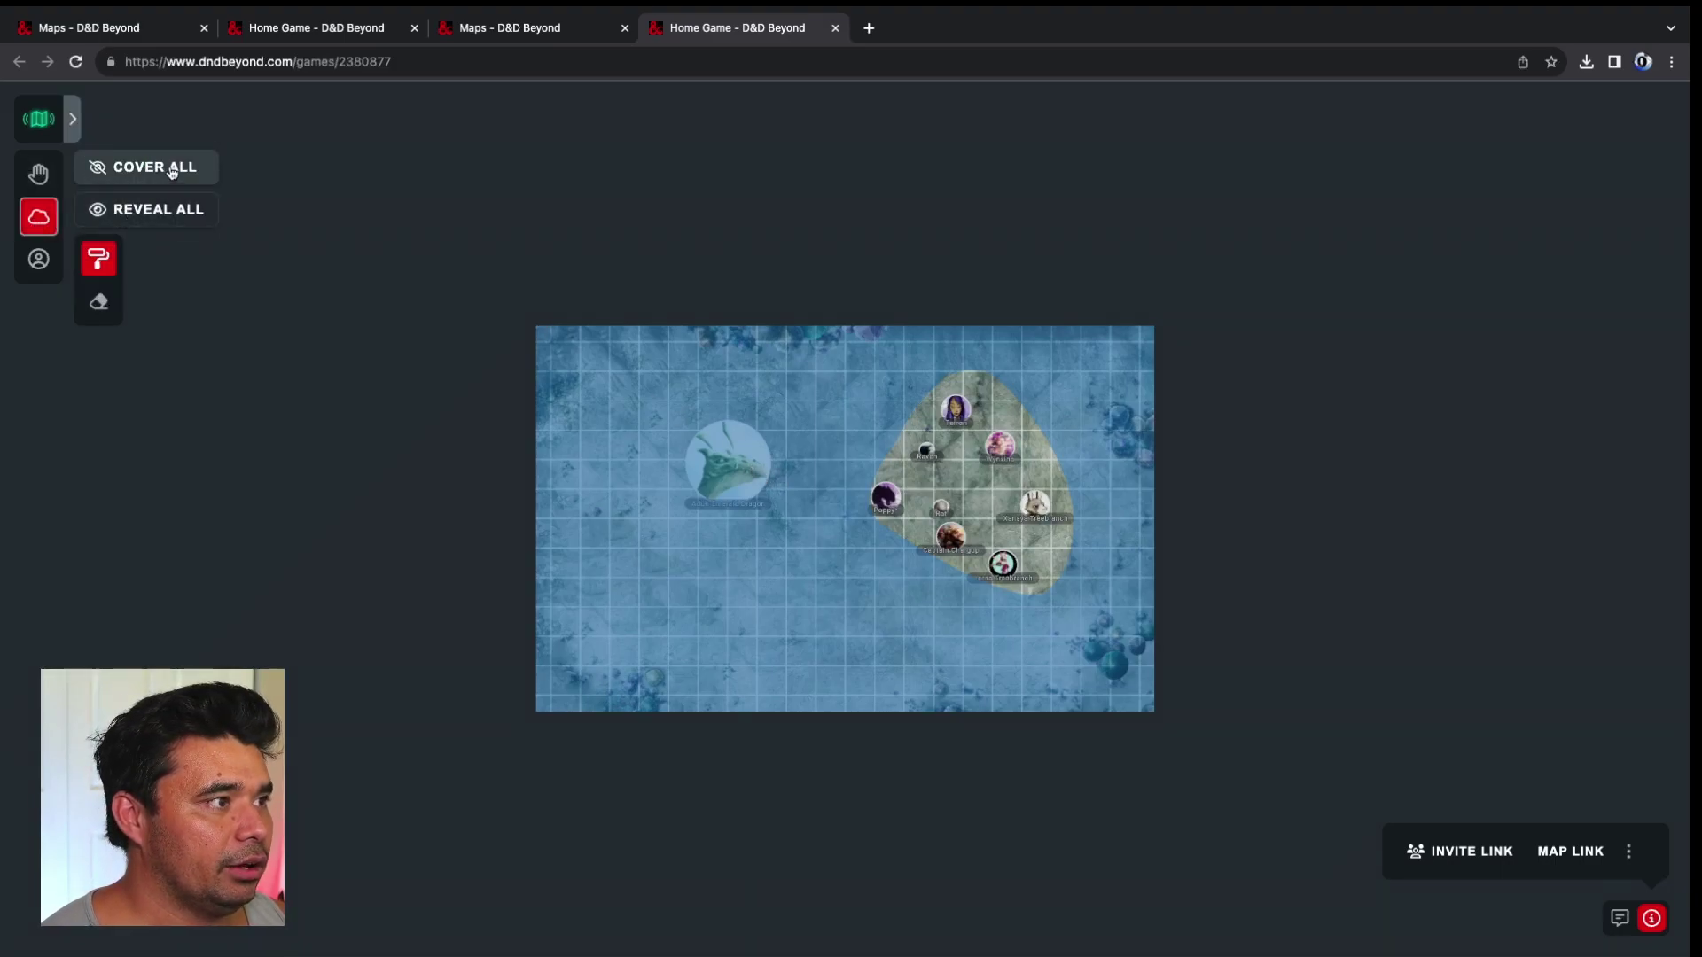
left_click(165, 211)
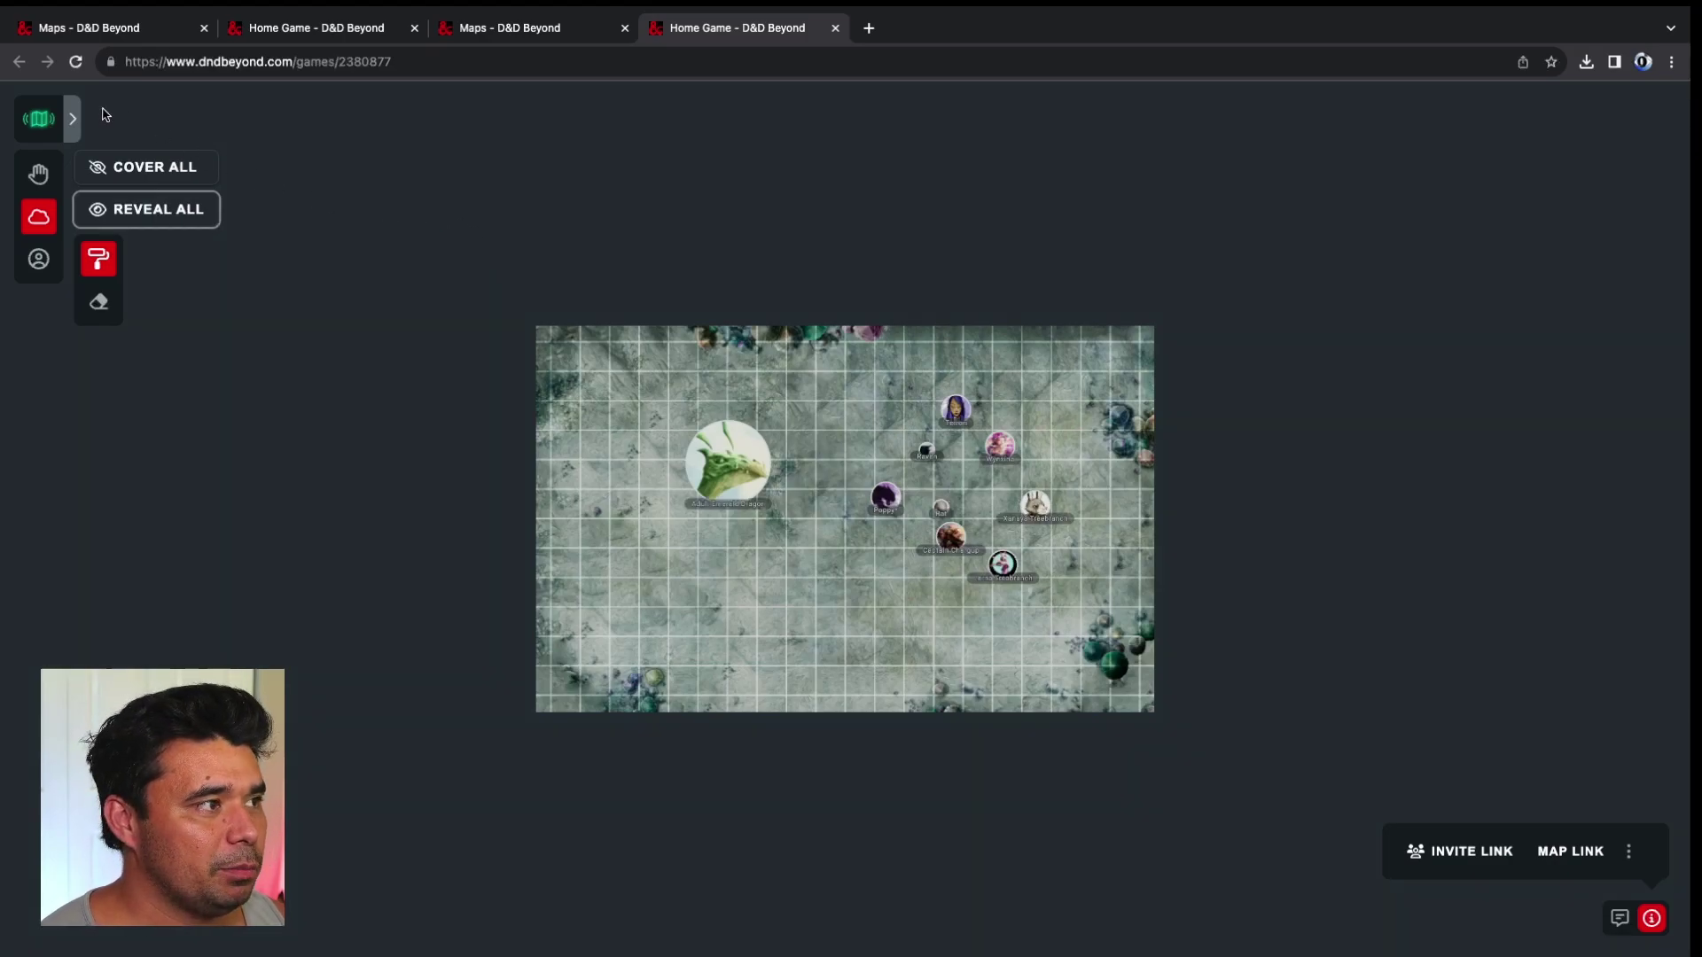
Step: View the Sword Coast map again, then return to the Mushroom Cave map
left_click(73, 119)
left_click(150, 251)
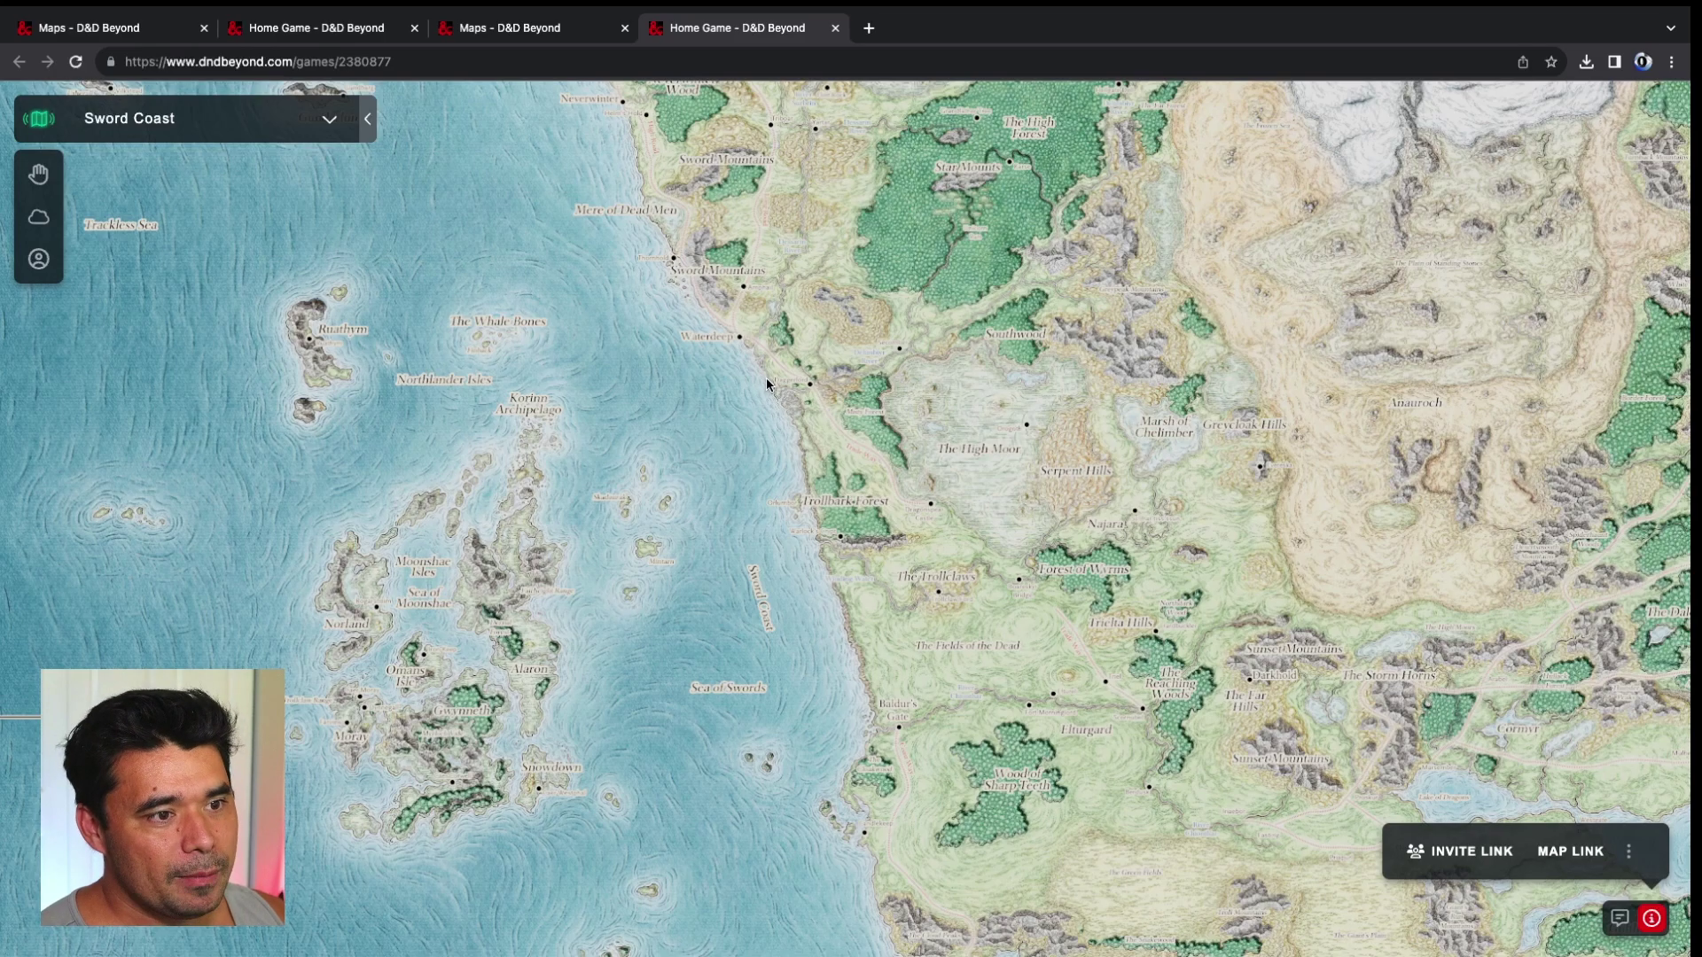
left_click(314, 119)
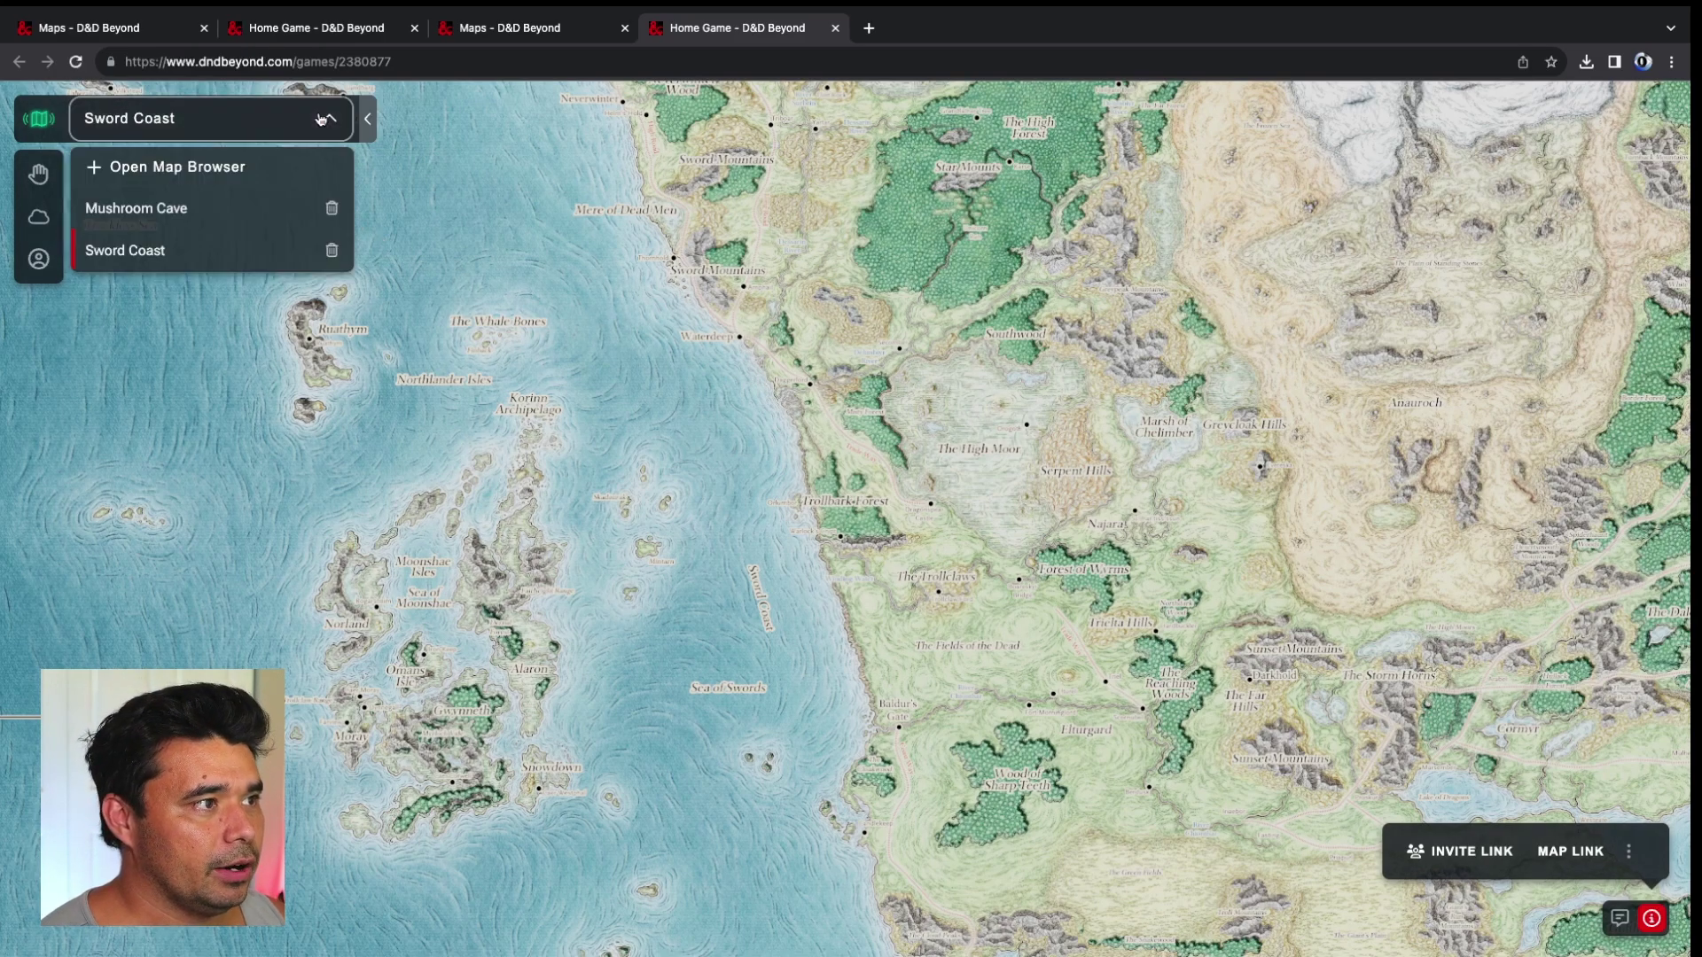
left_click(230, 210)
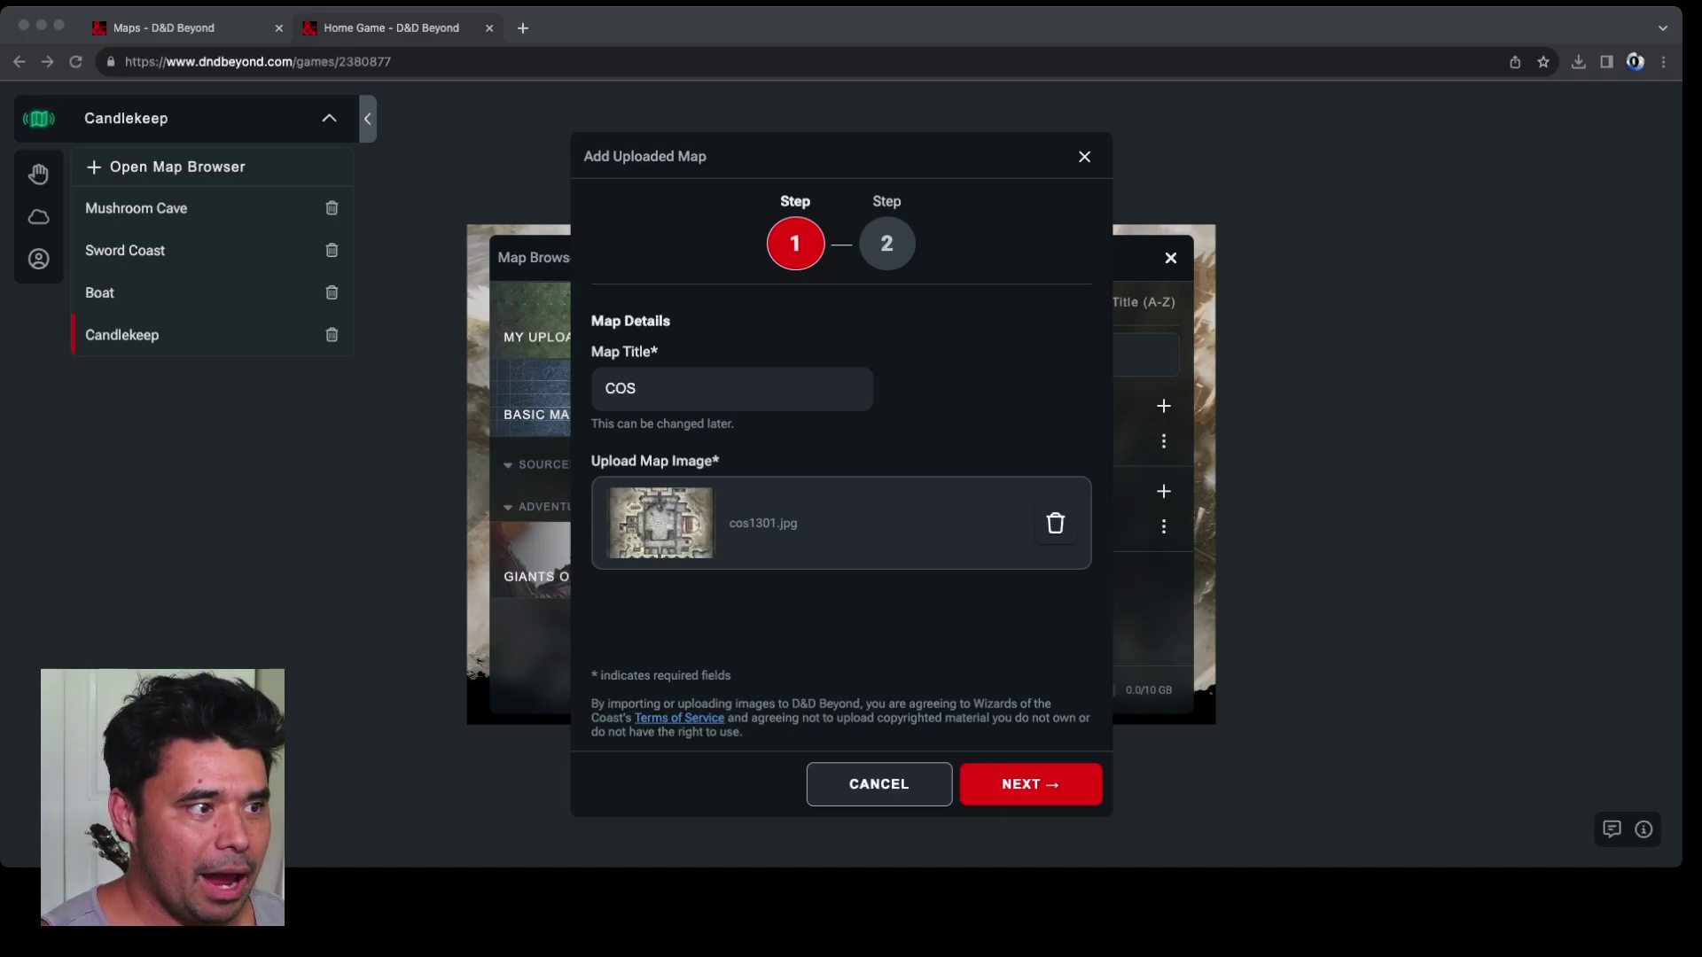
Step: Scale and align the example Medium token to a grid square inside a room of the COS map, and save the upload
left_click(1033, 789)
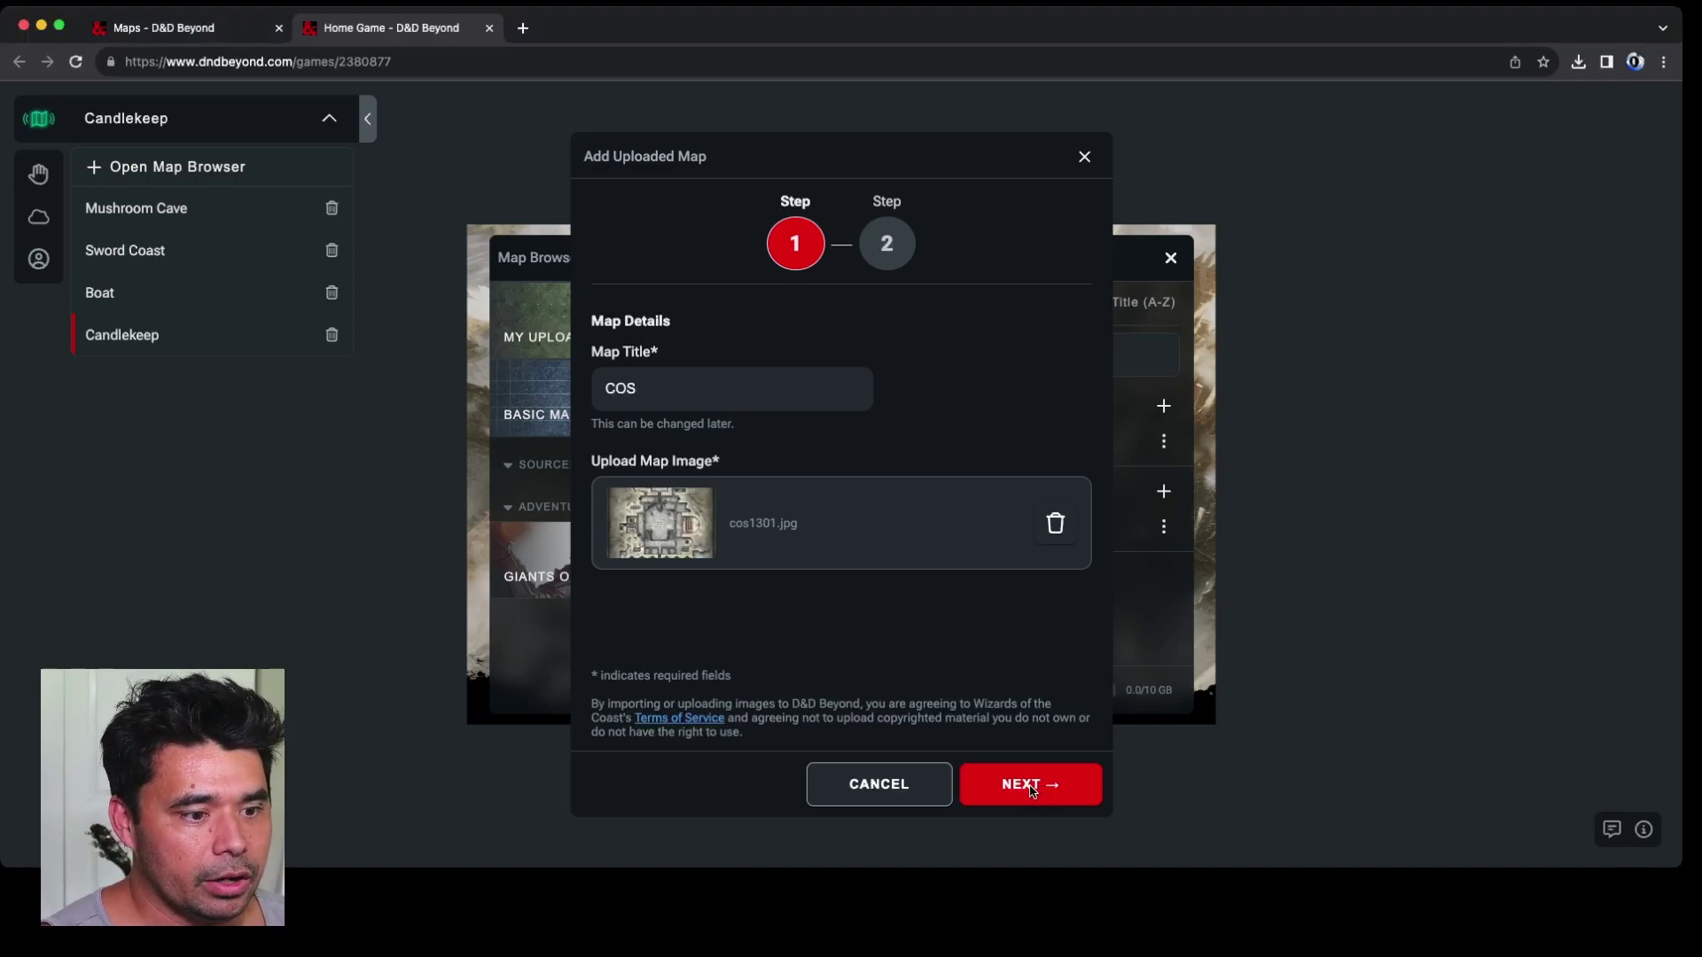
left_click(1032, 790)
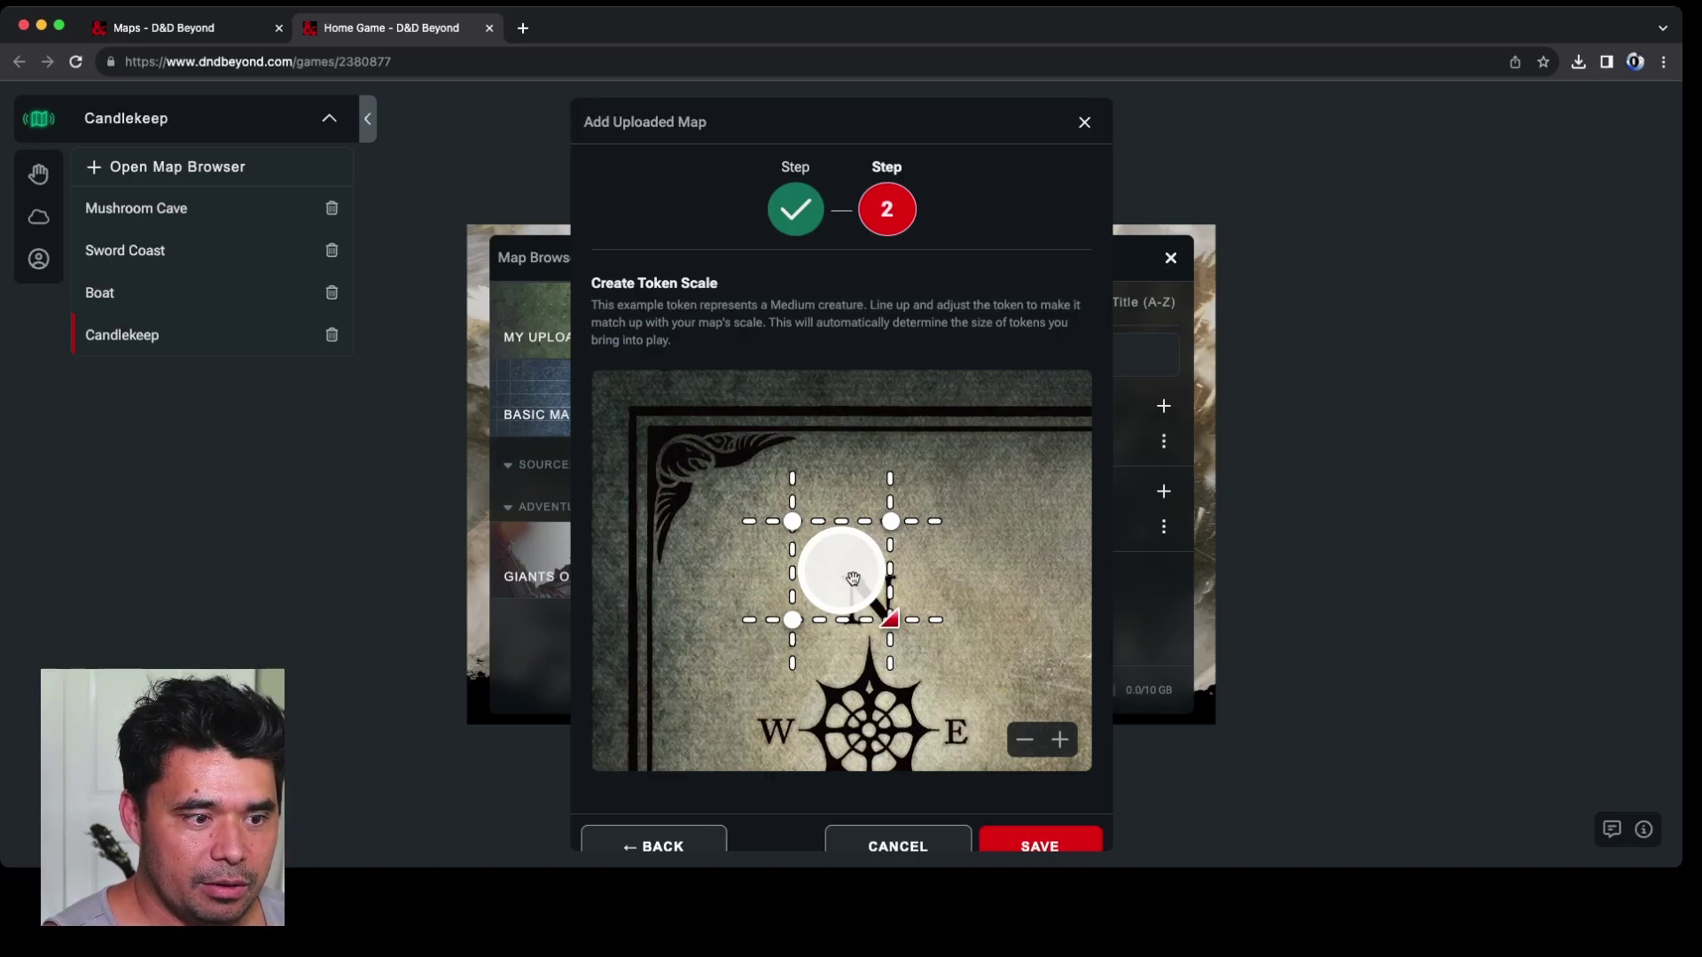
left_click_drag(852, 579, 595, 281)
left_click_drag(989, 755, 983, 716)
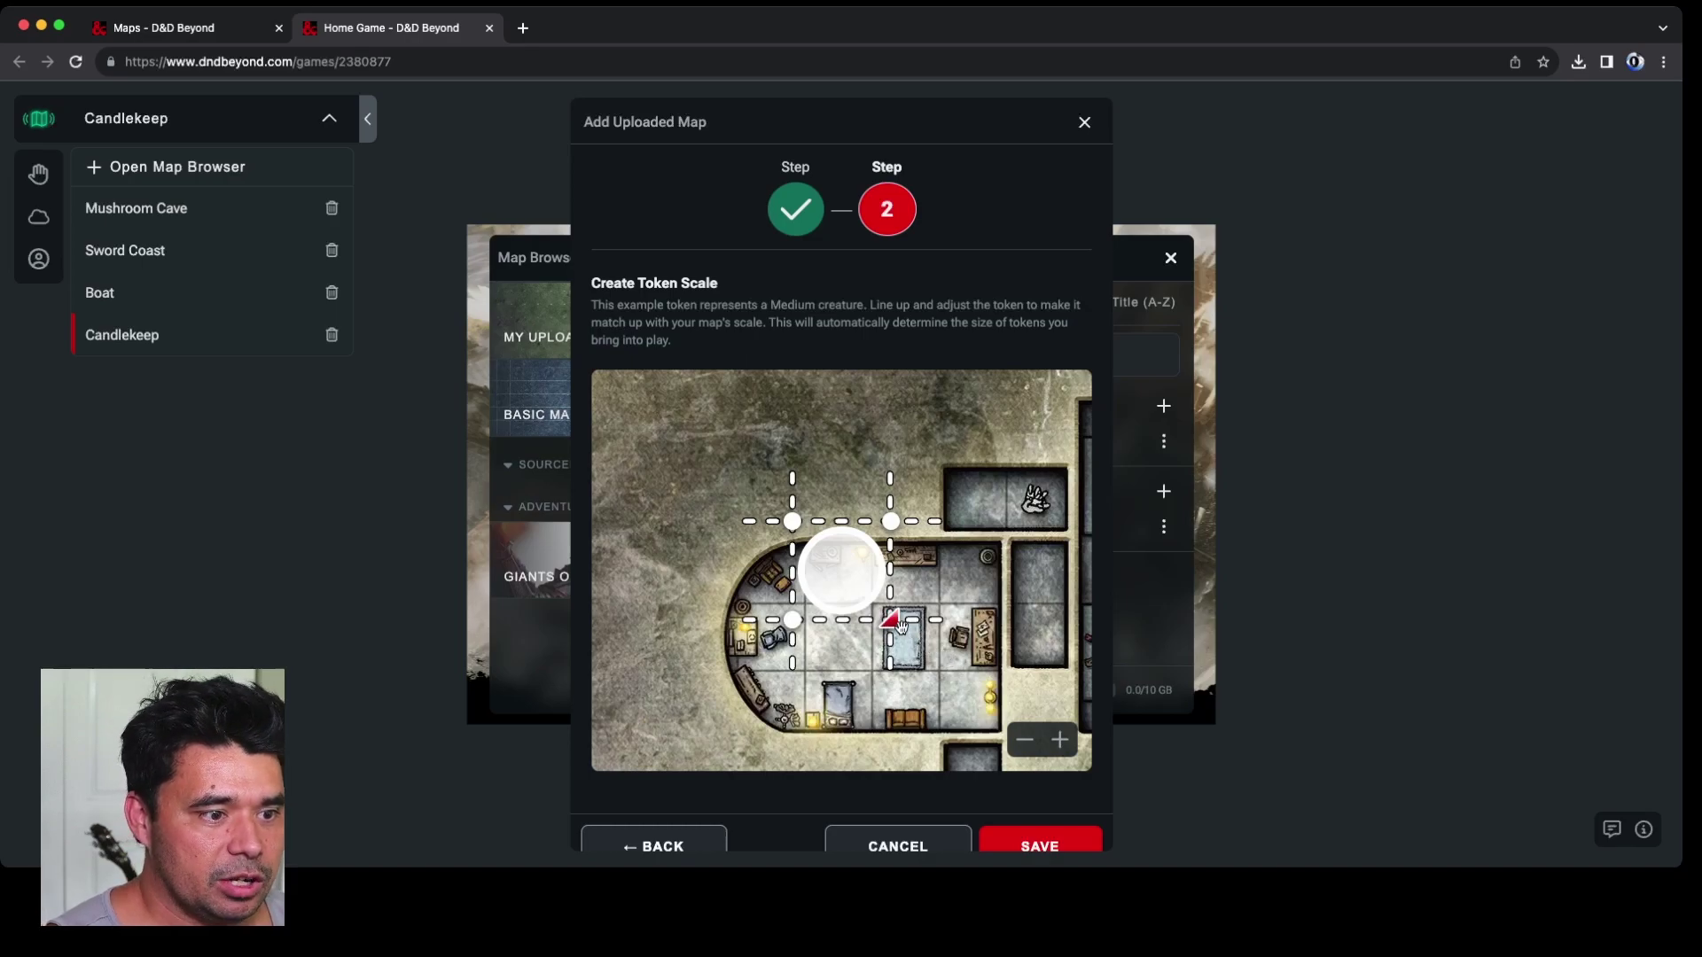
left_click_drag(891, 621, 867, 596)
left_click_drag(844, 576, 853, 653)
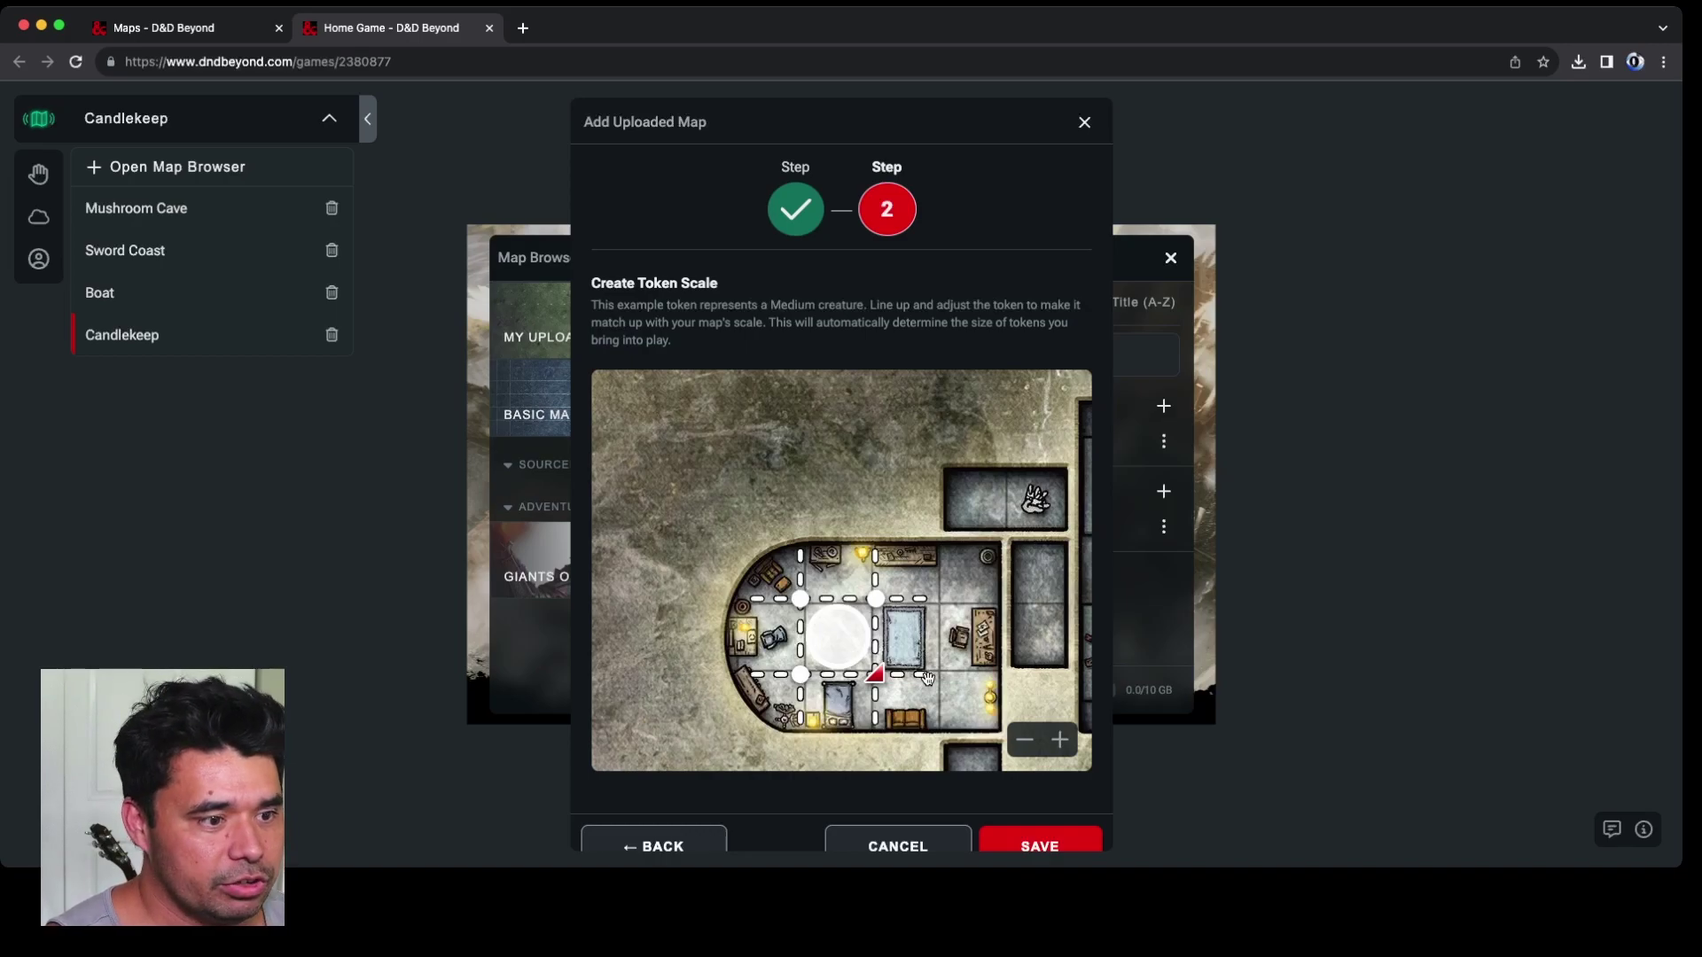
scroll(1148, 692, "down", 1)
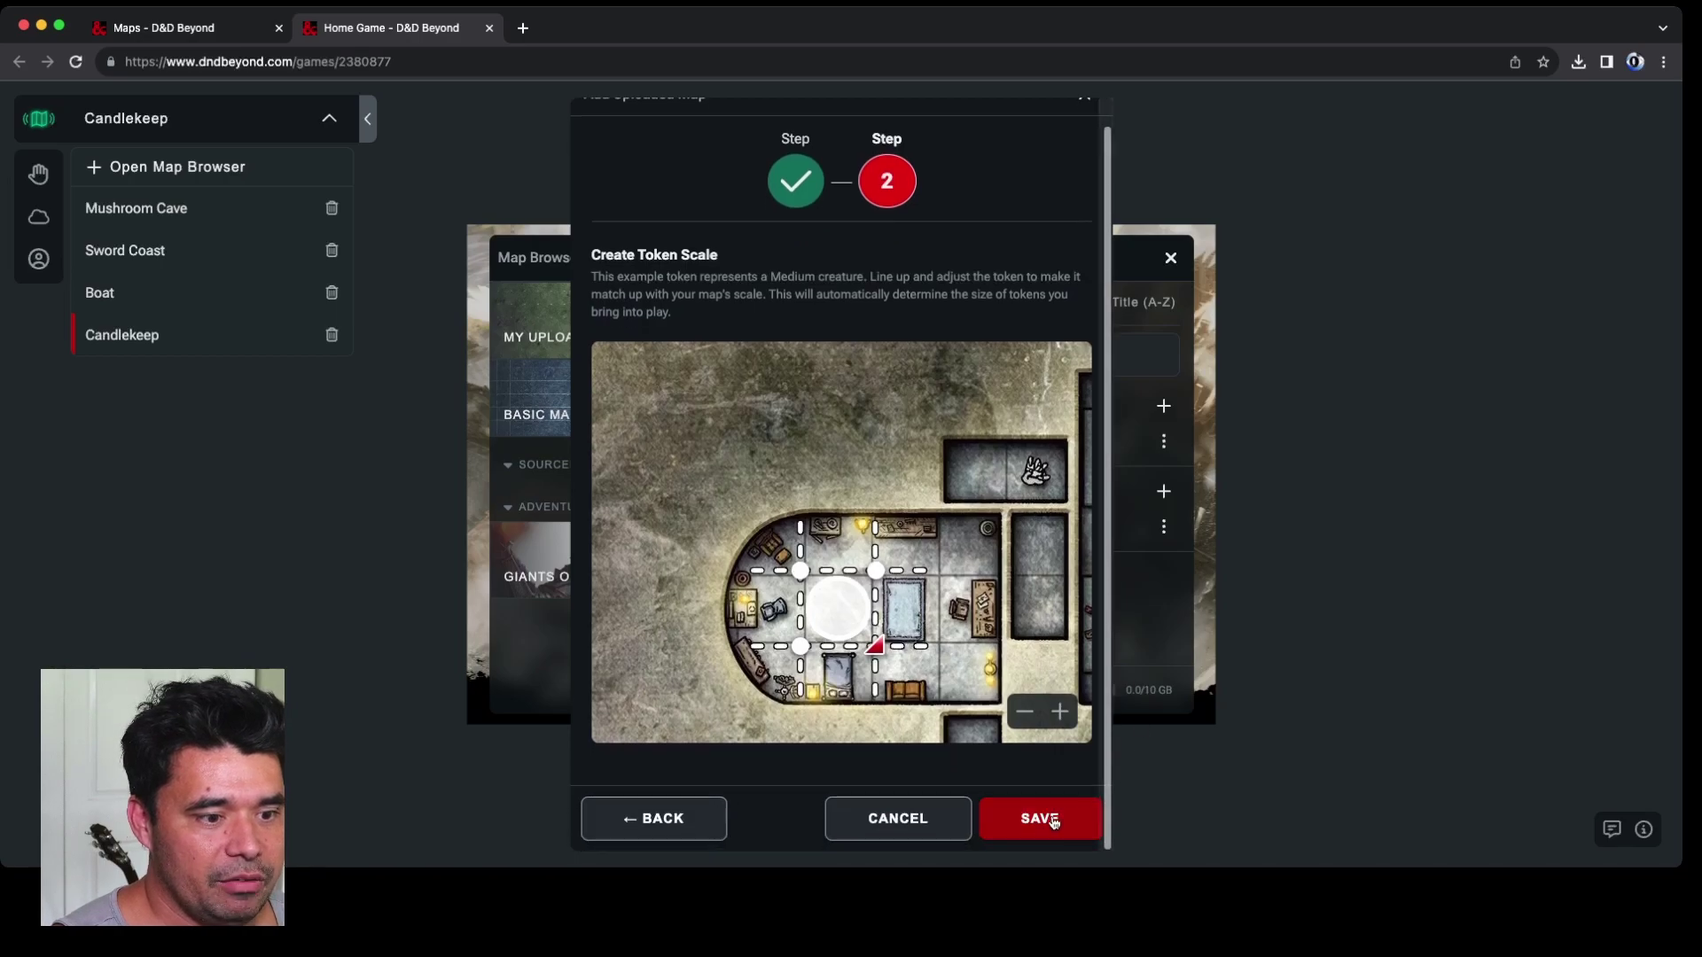
left_click(1025, 820)
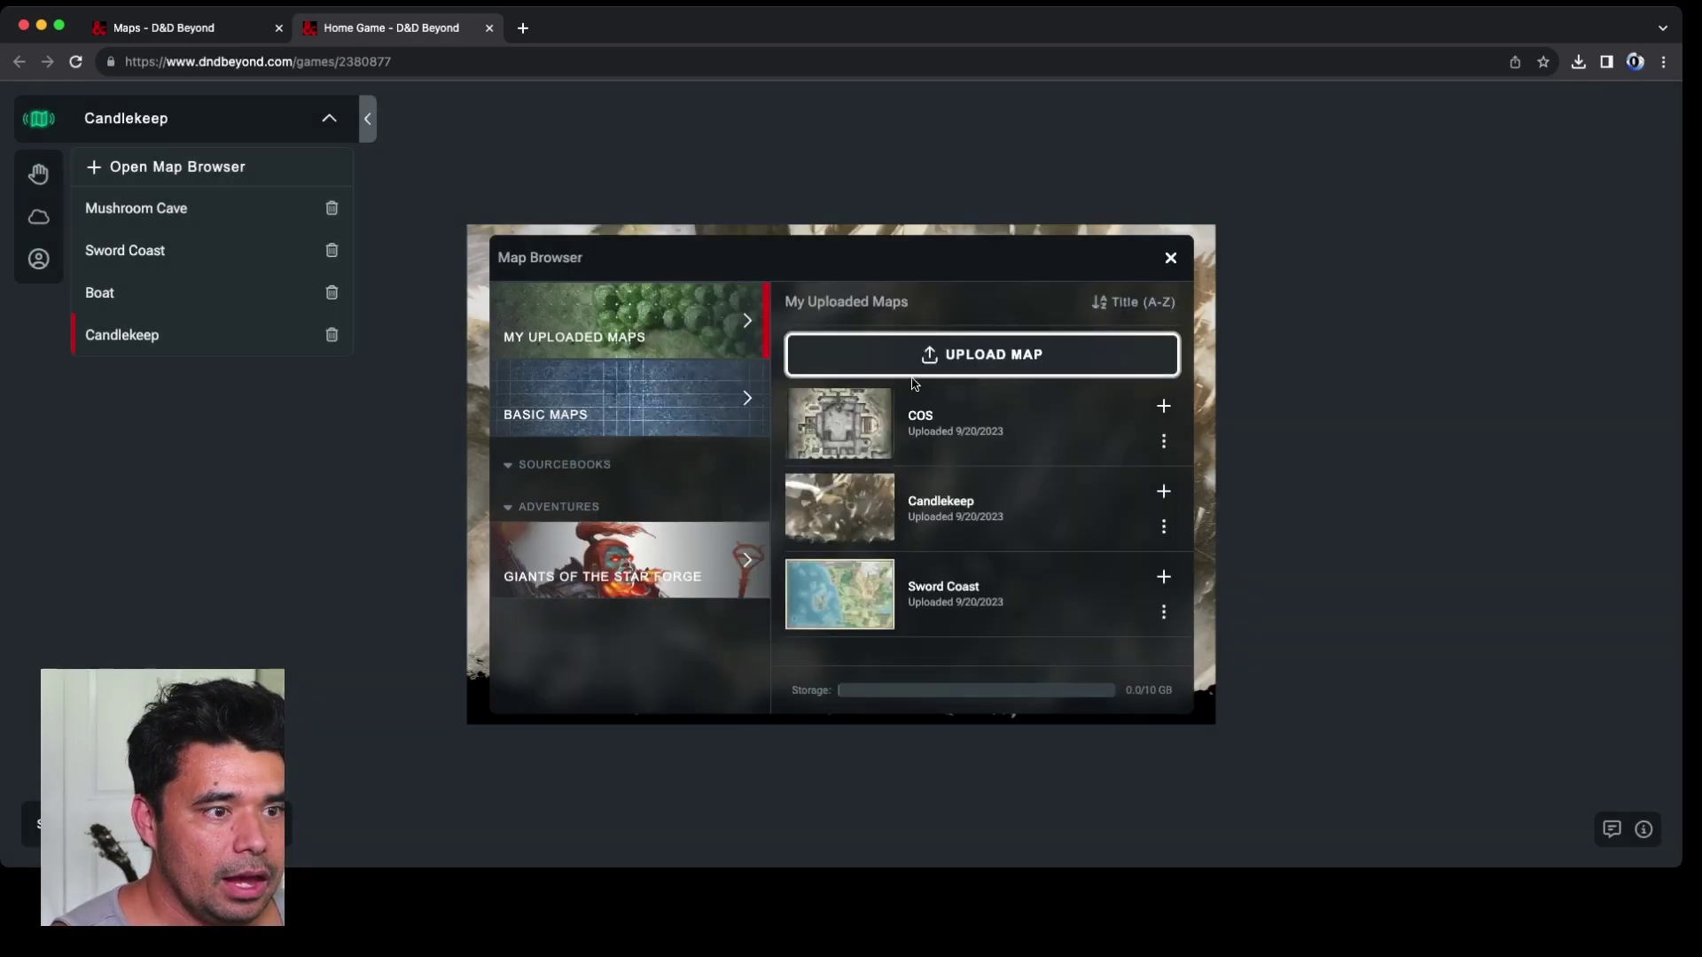
Step: Add the uploaded COS map to the game and make it the displayed map
left_click(1164, 406)
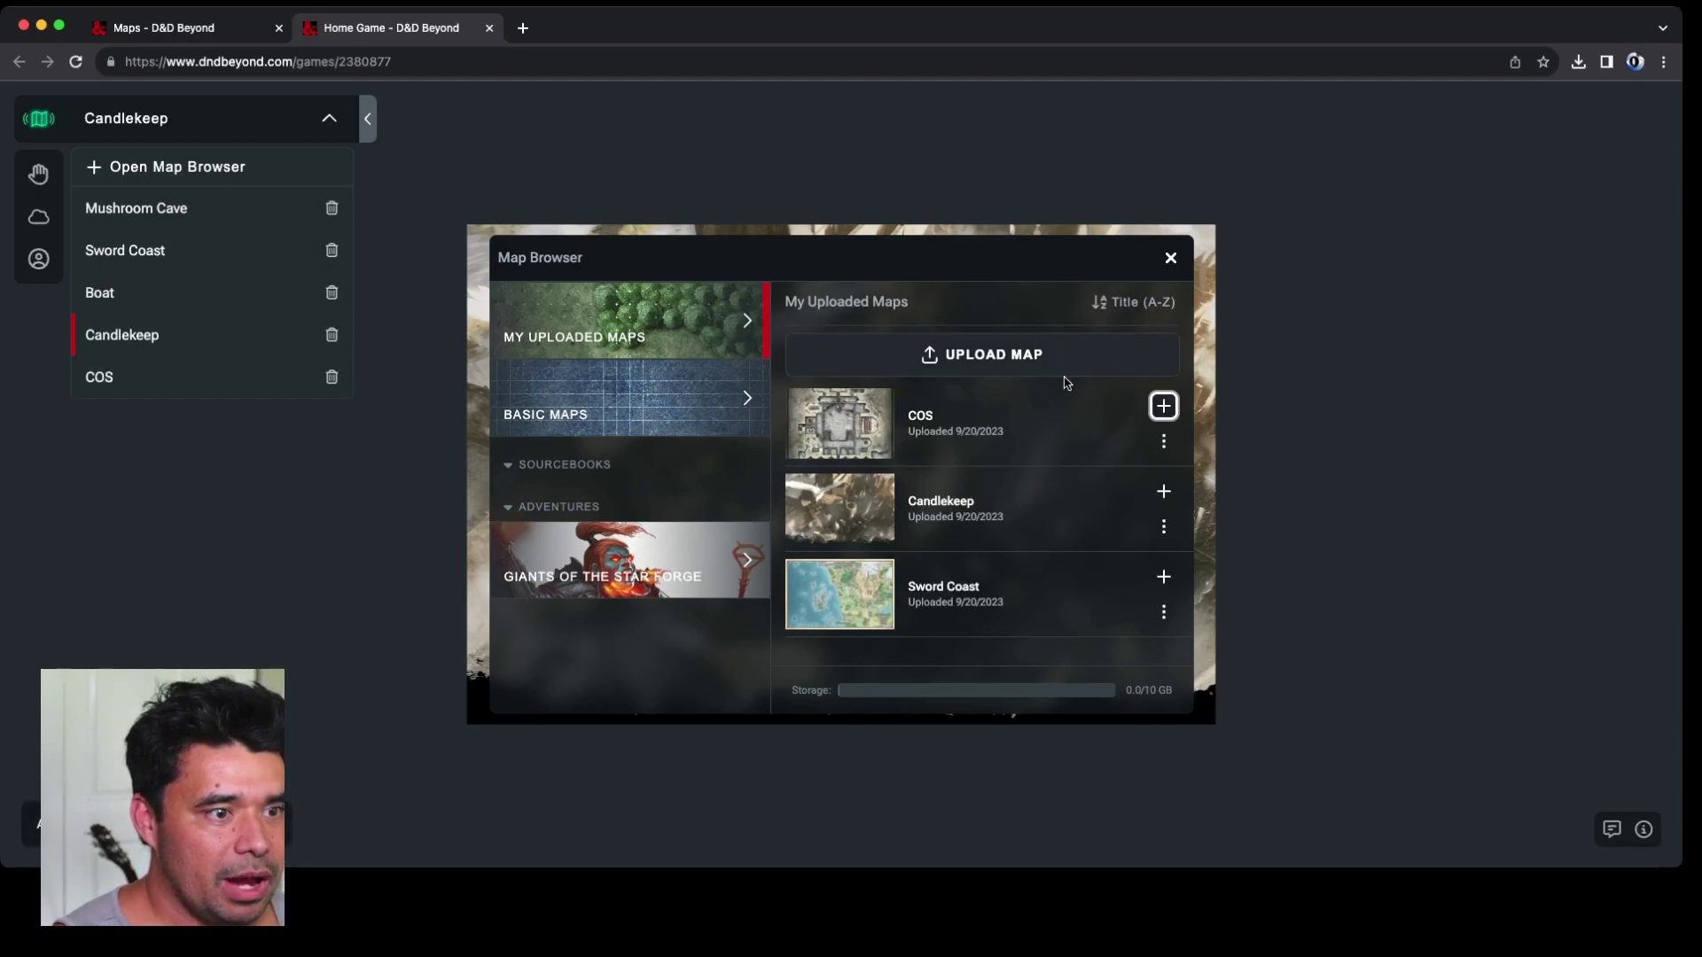
left_click(141, 385)
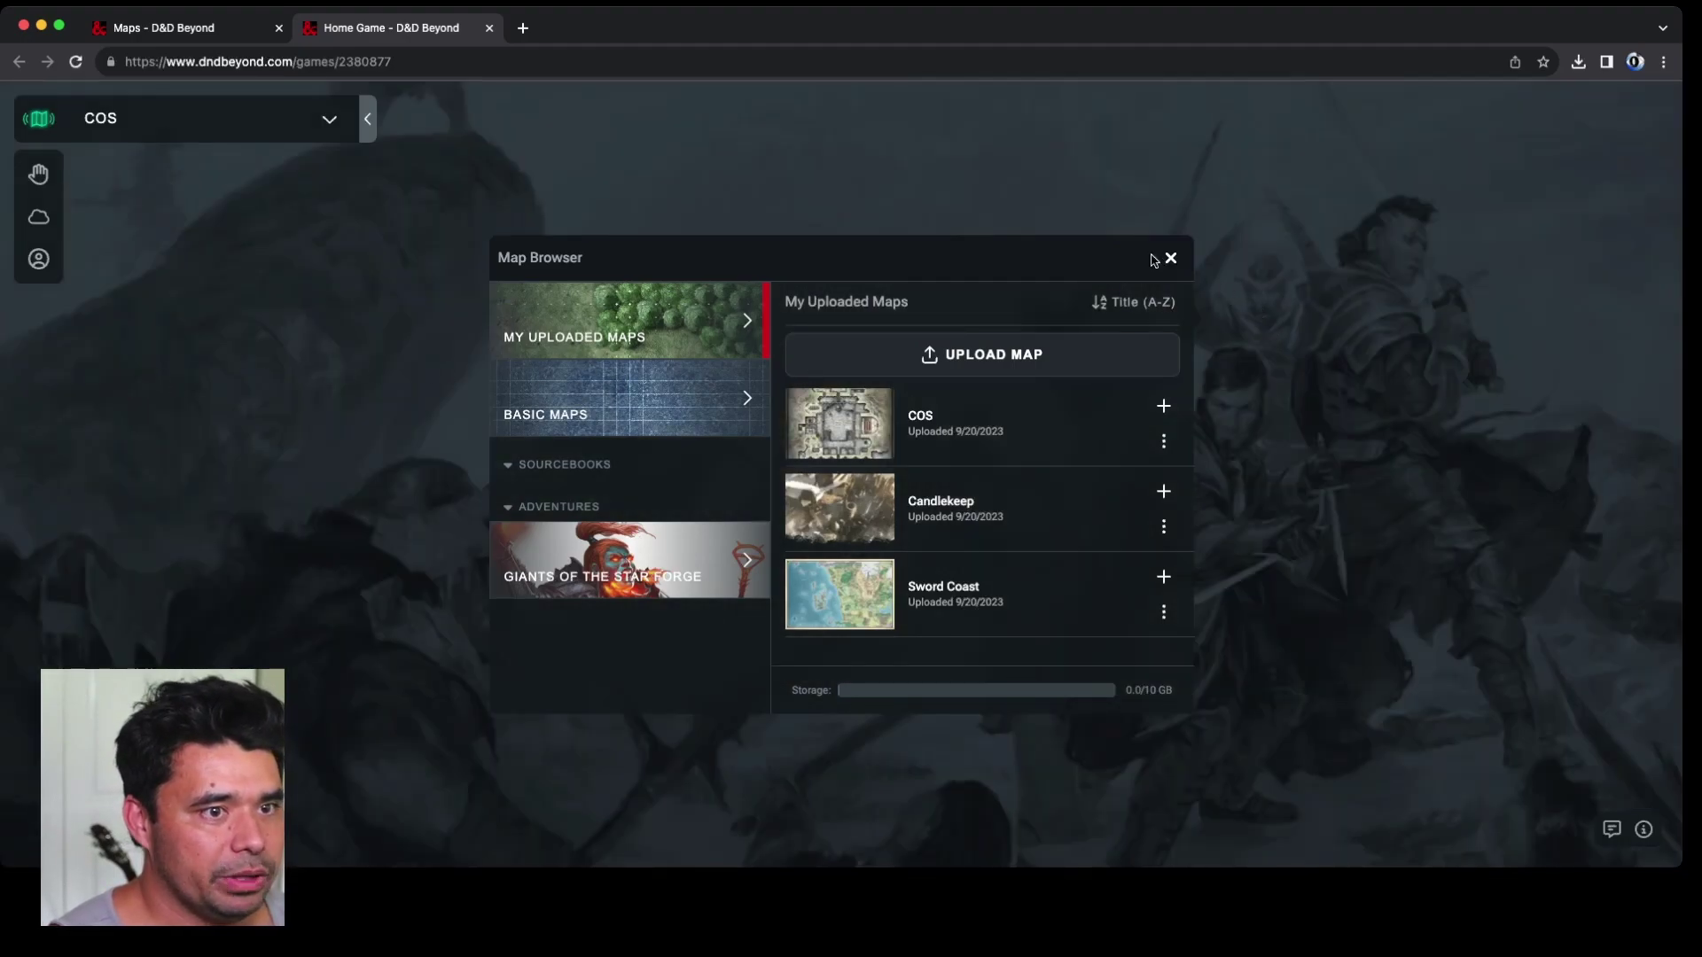
left_click(1169, 259)
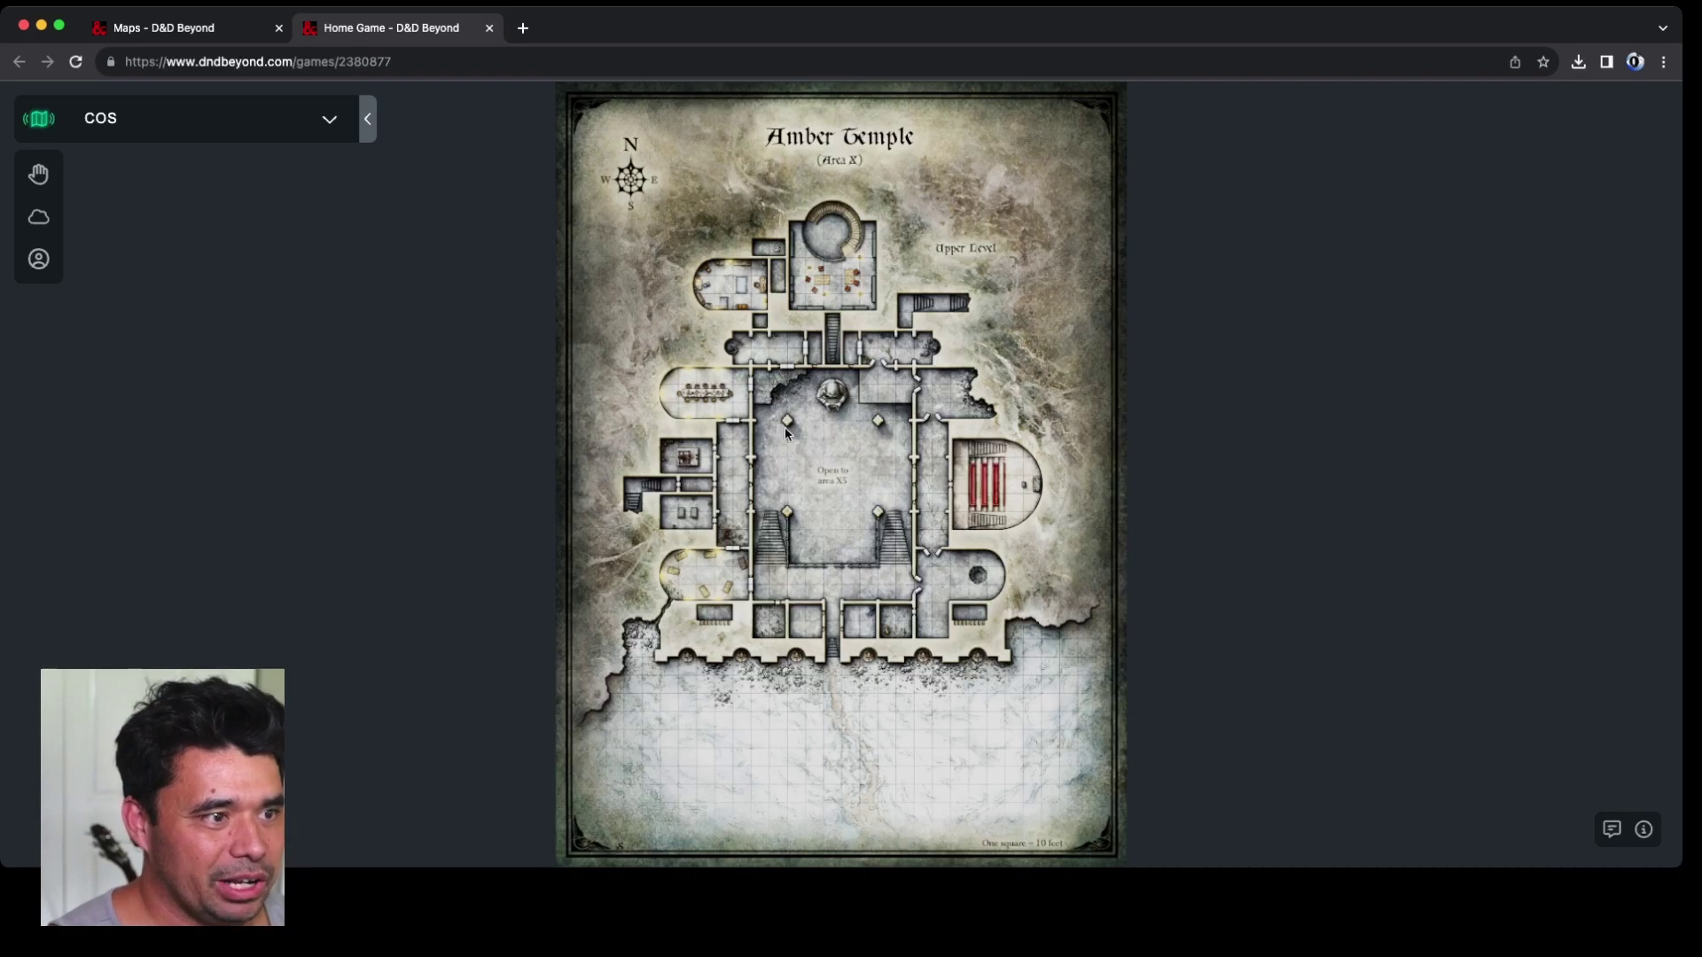
Step: Add the Captain Chargup player token to the COS map and check its size against the grid in the central hall
left_click(39, 259)
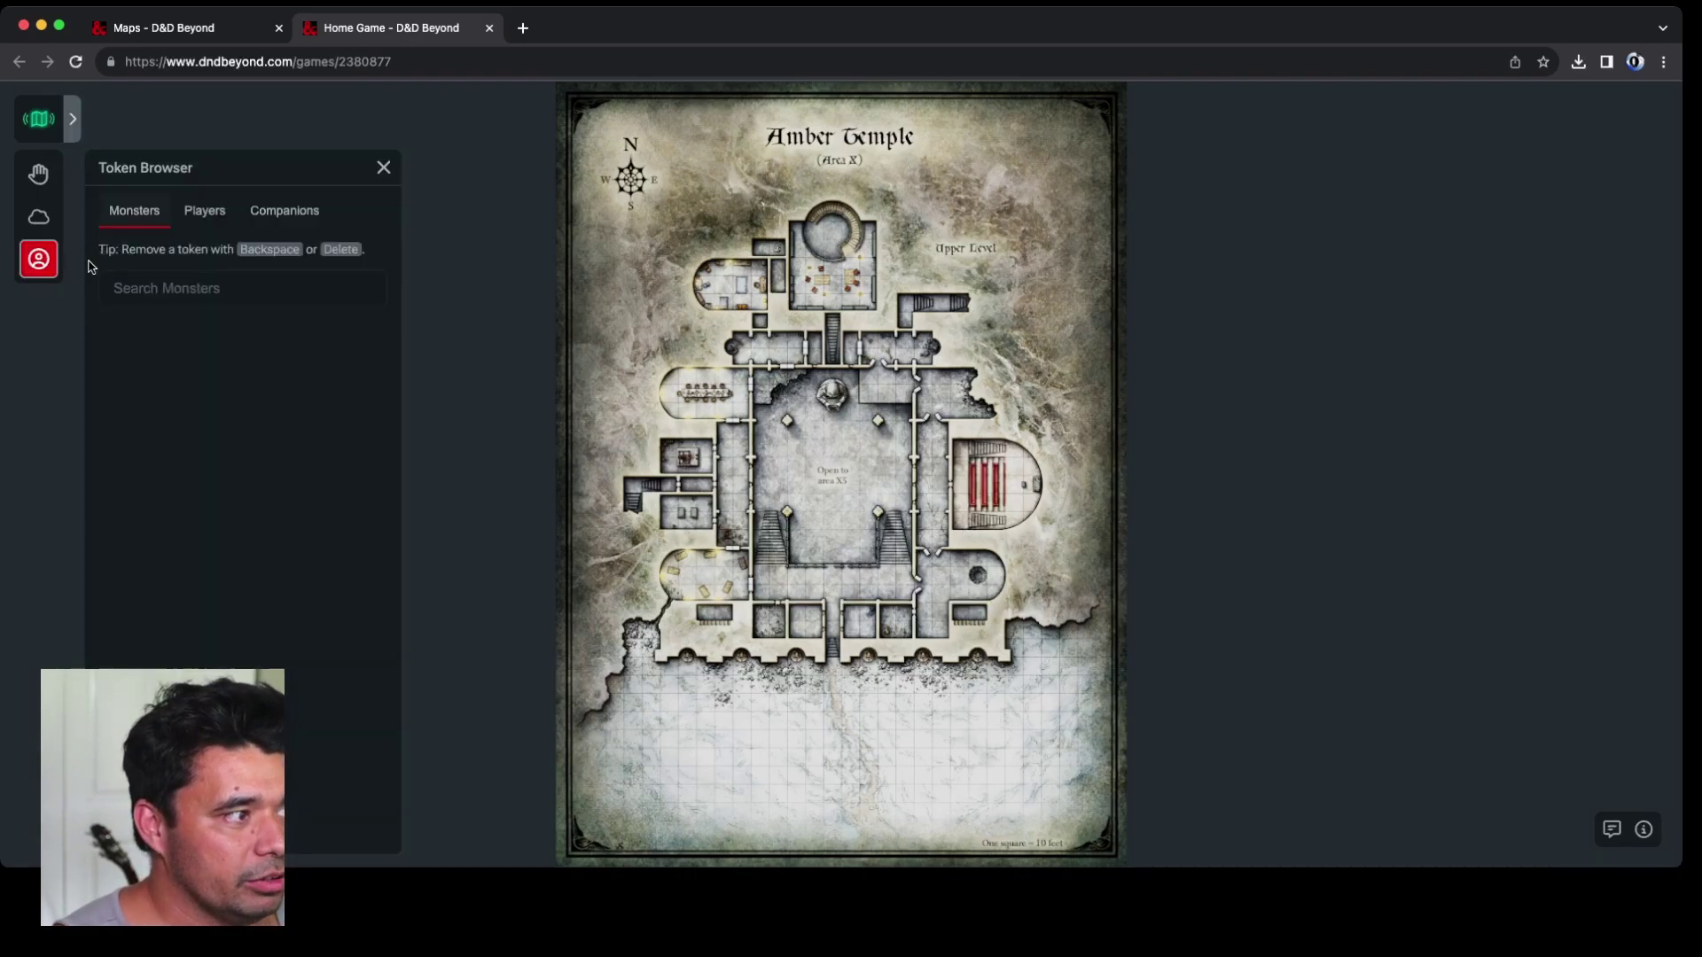
left_click(214, 218)
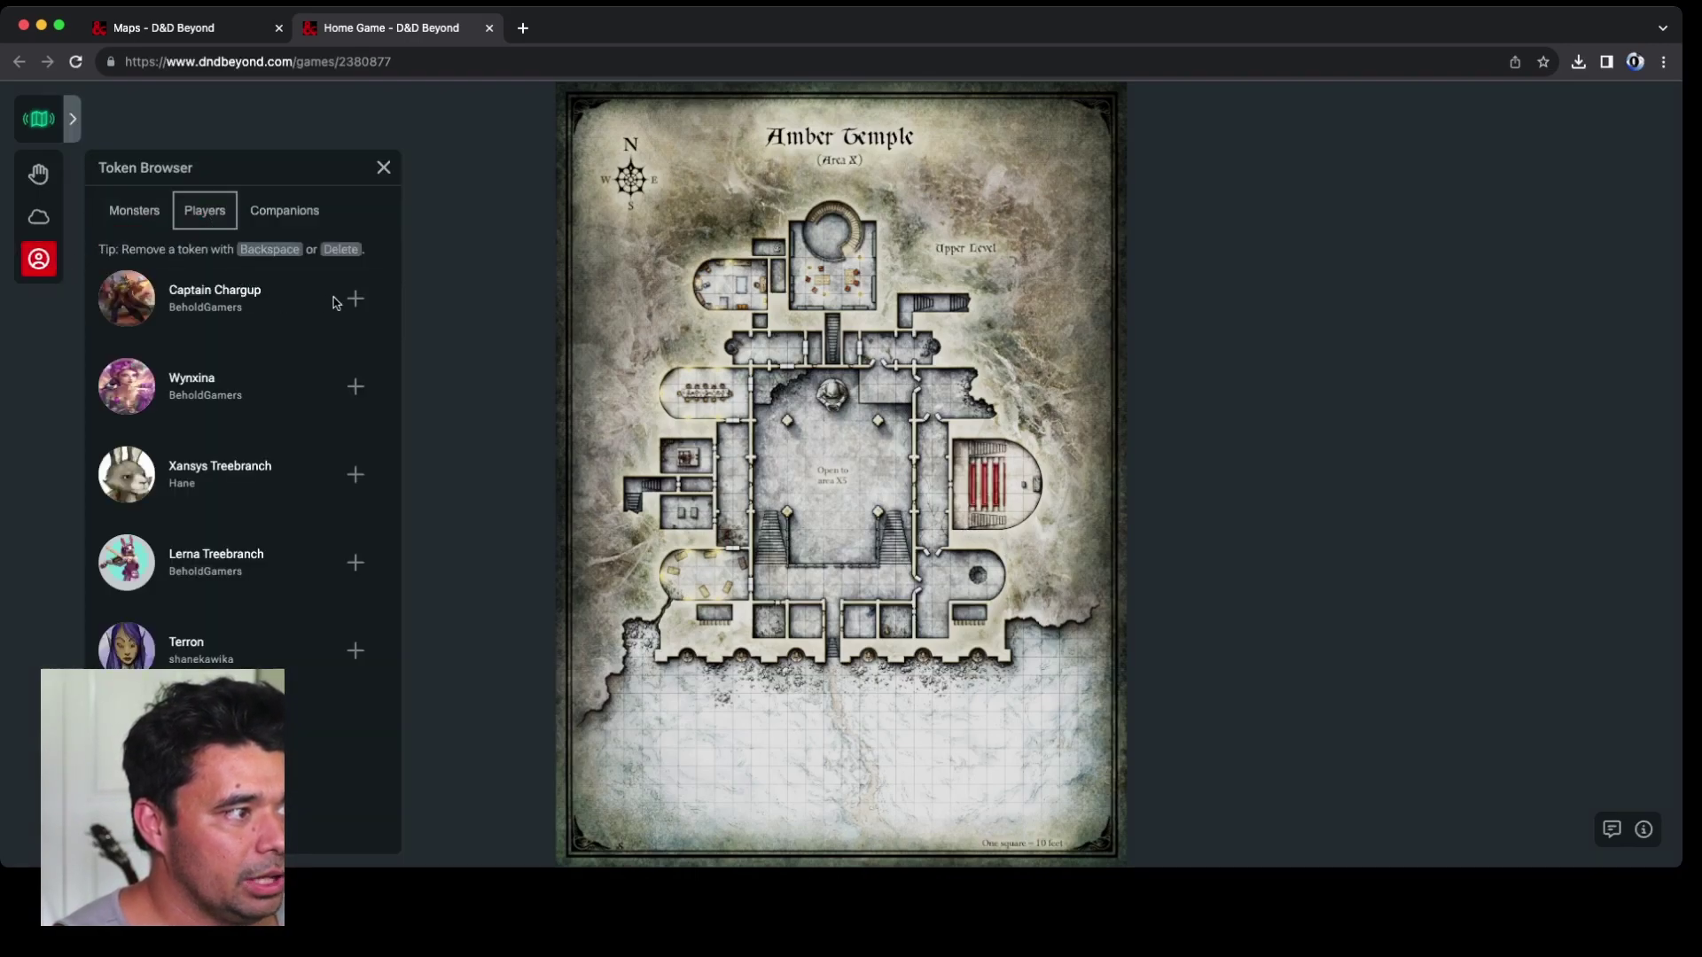
left_click(355, 299)
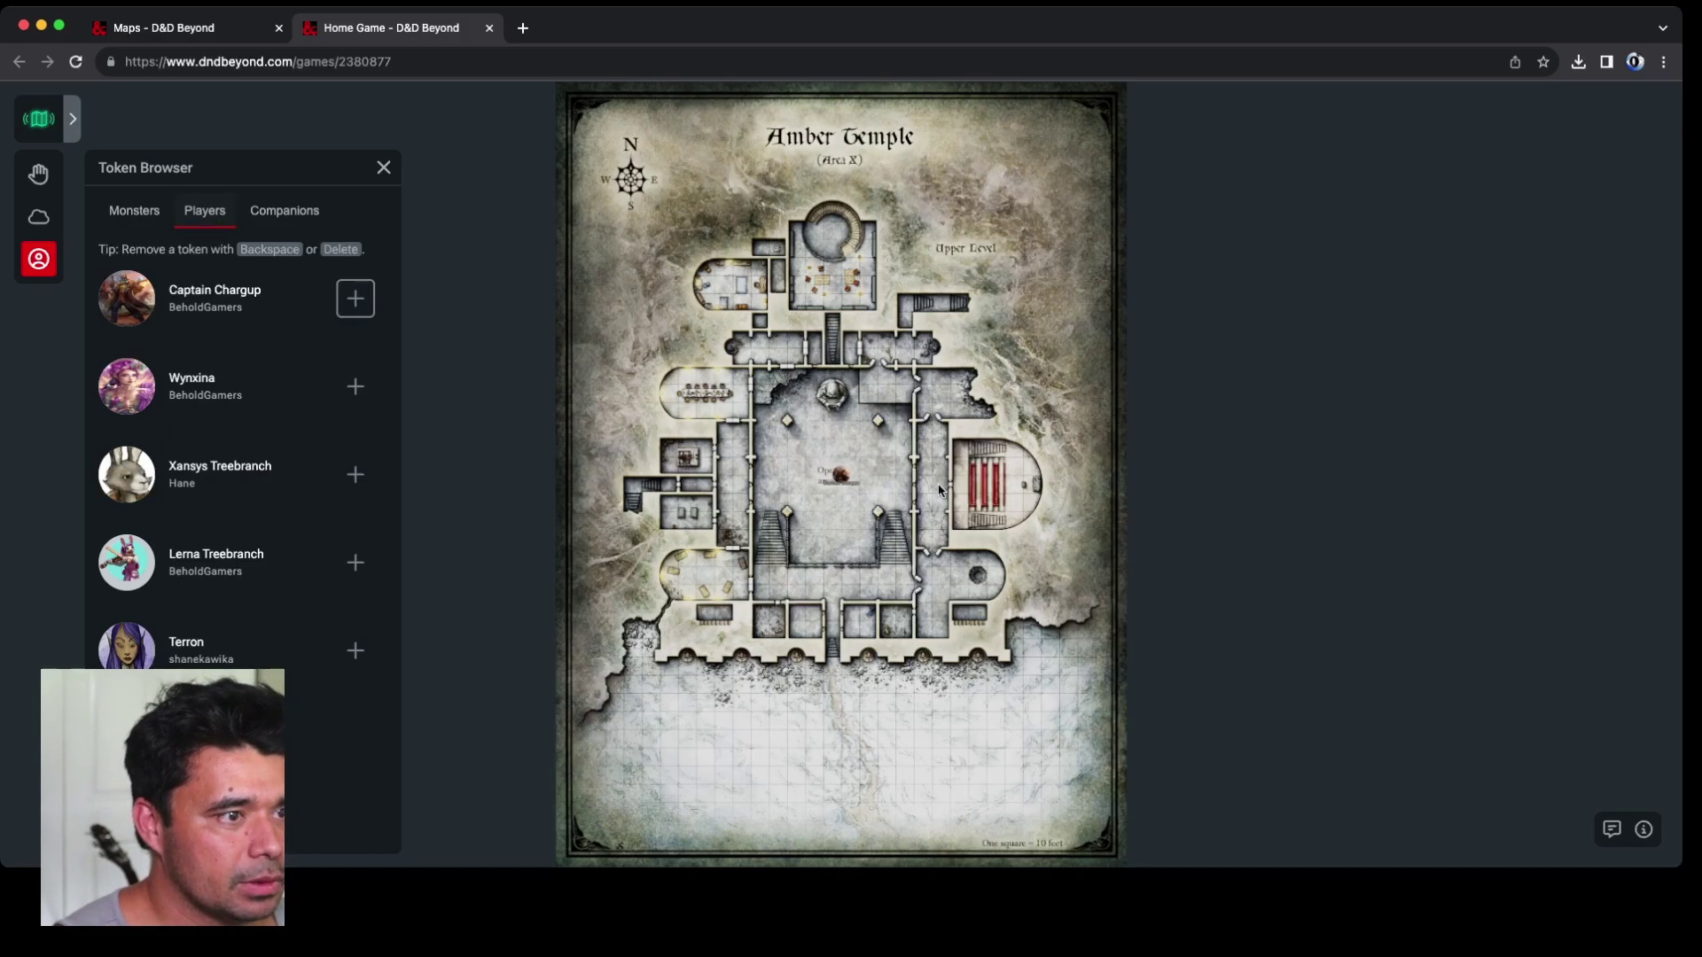
scroll(853, 481, "up", 5)
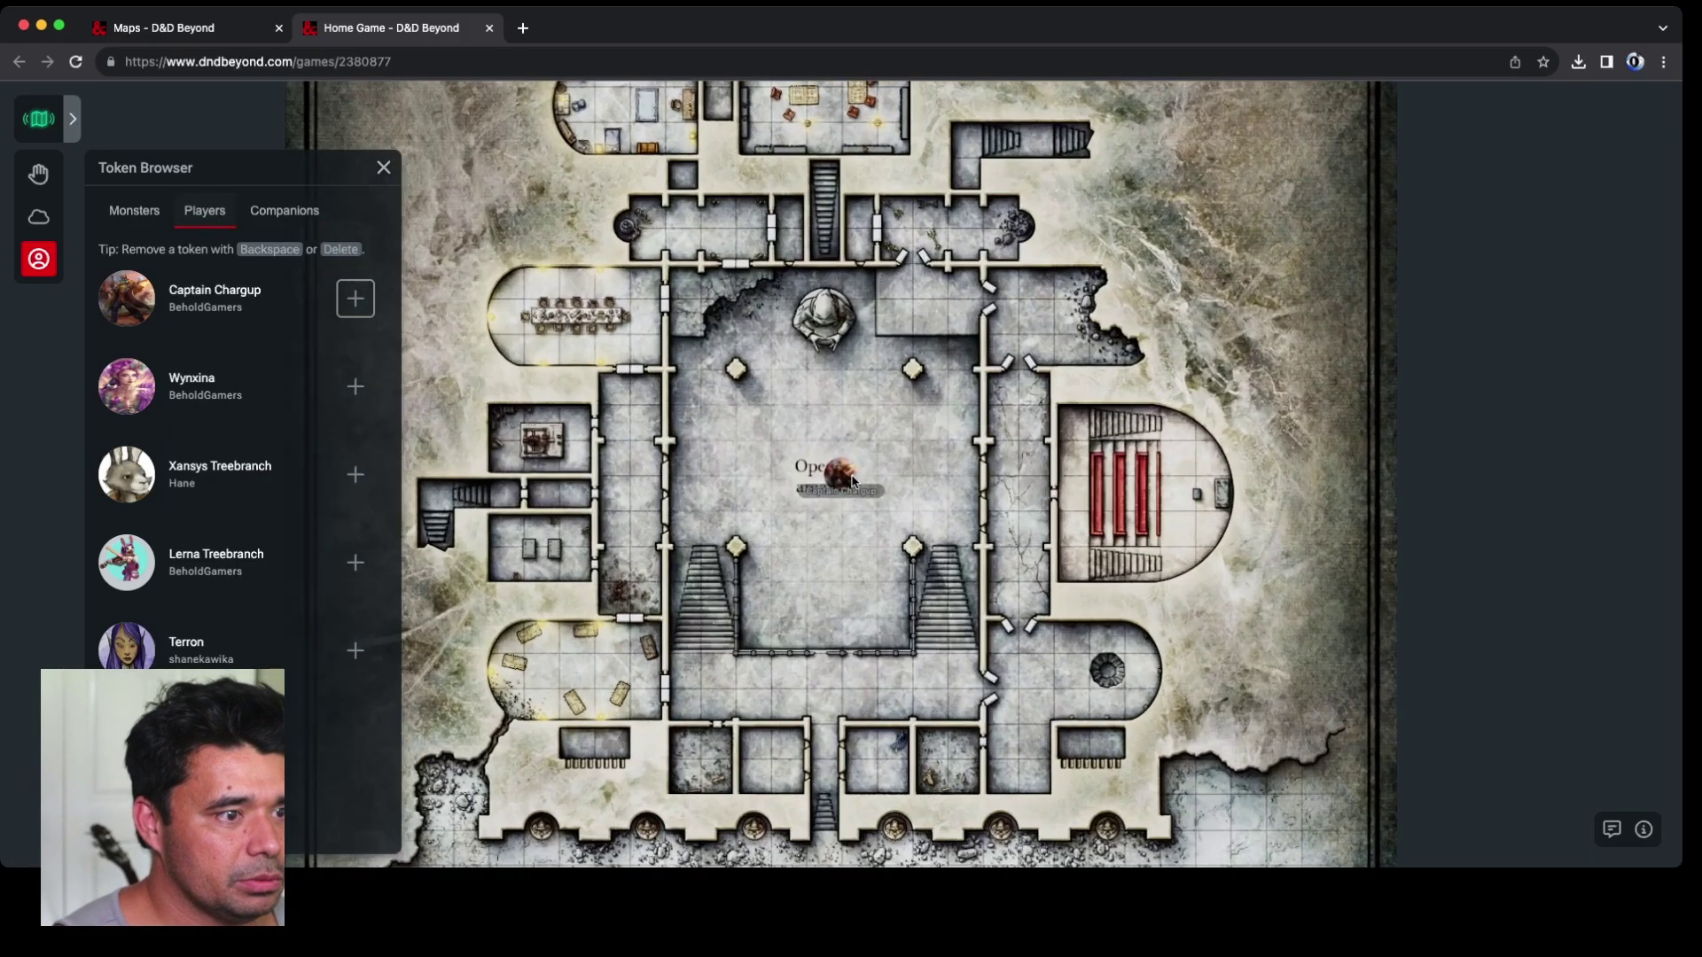
left_click_drag(872, 458, 885, 443)
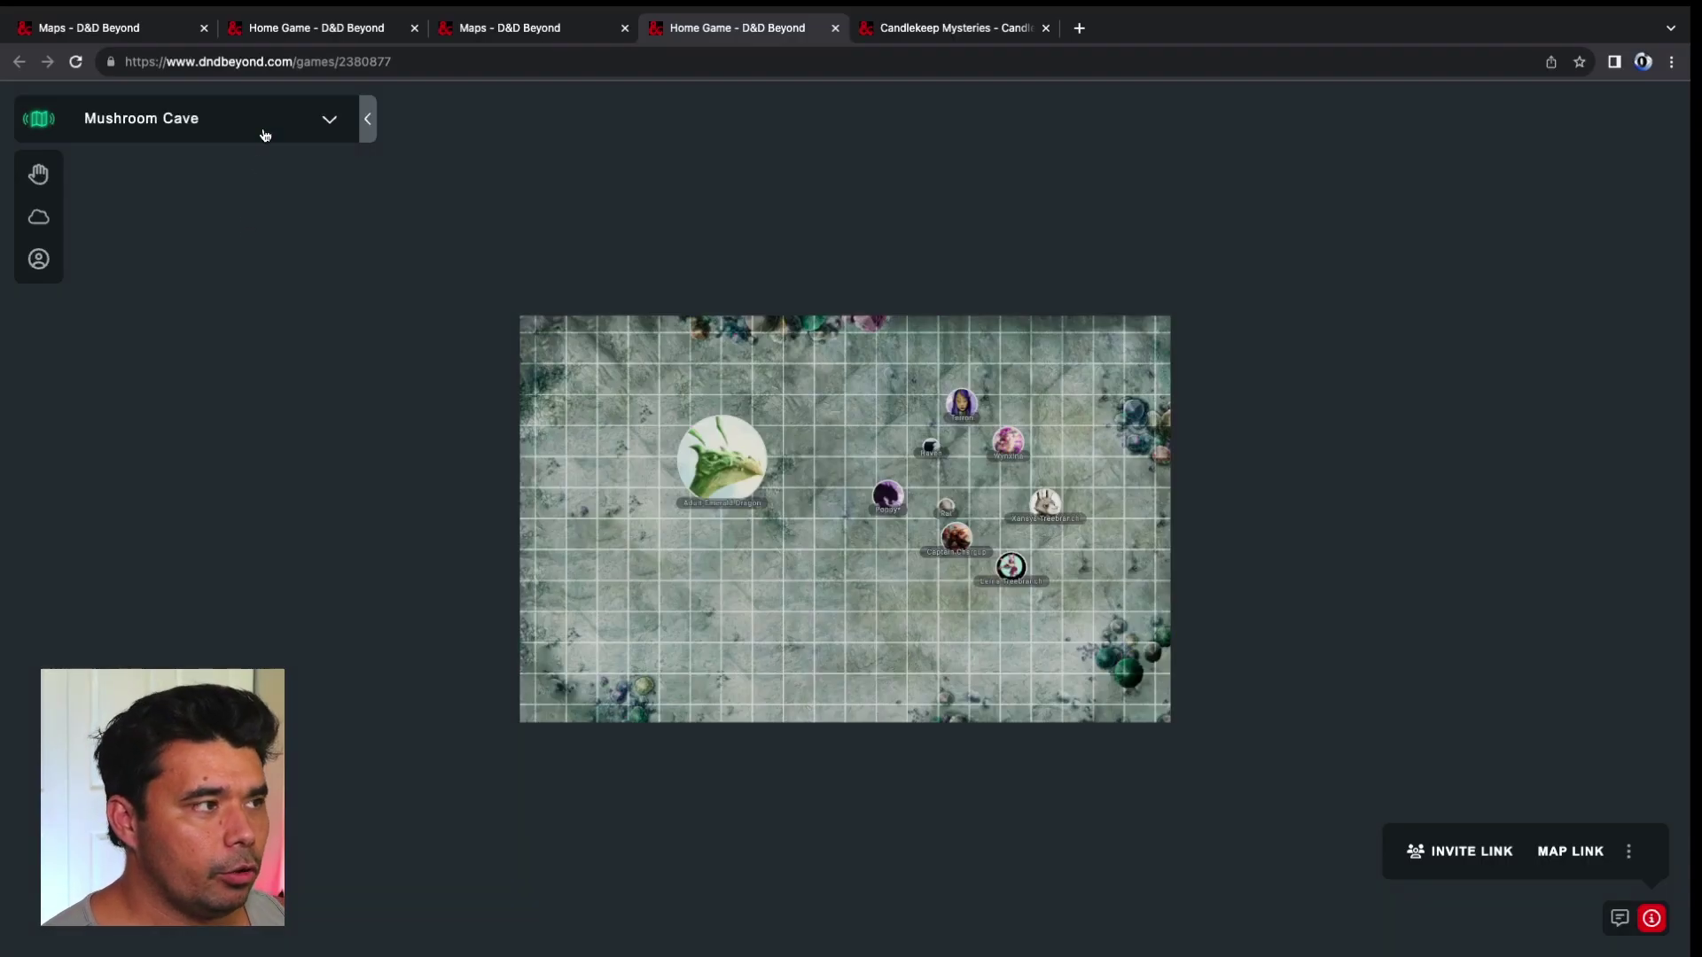
Step: Start a new map upload from the Mushroom Cave game's uploaded maps
left_click(367, 122)
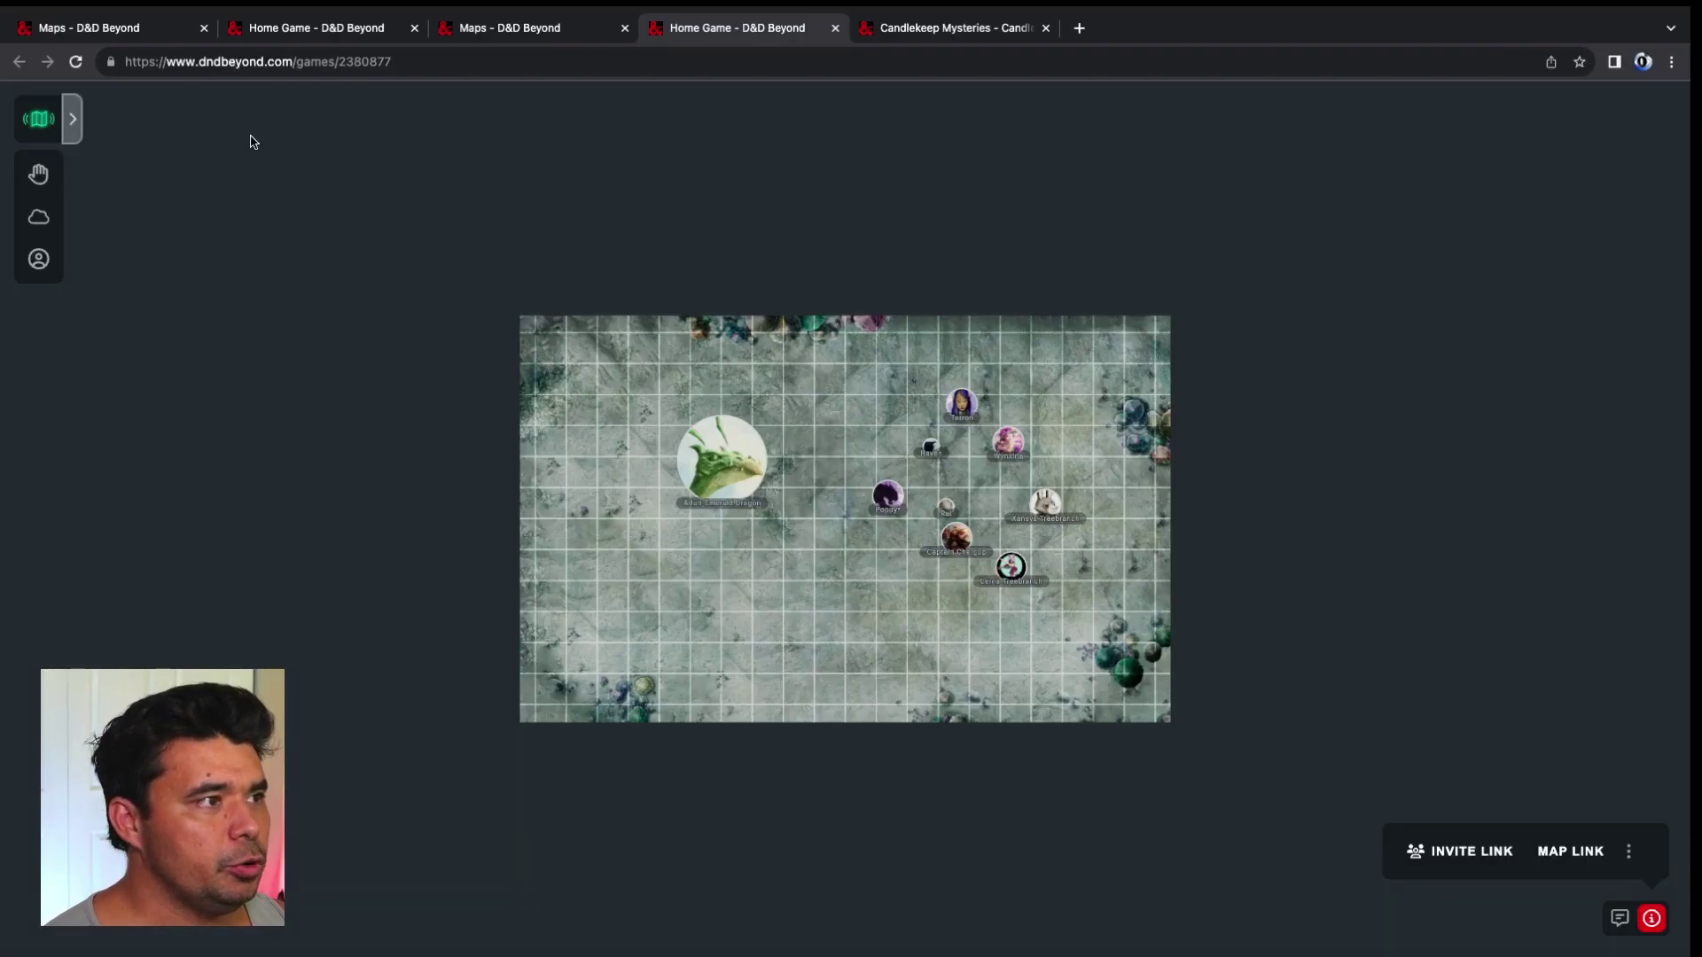
left_click(71, 131)
left_click(185, 171)
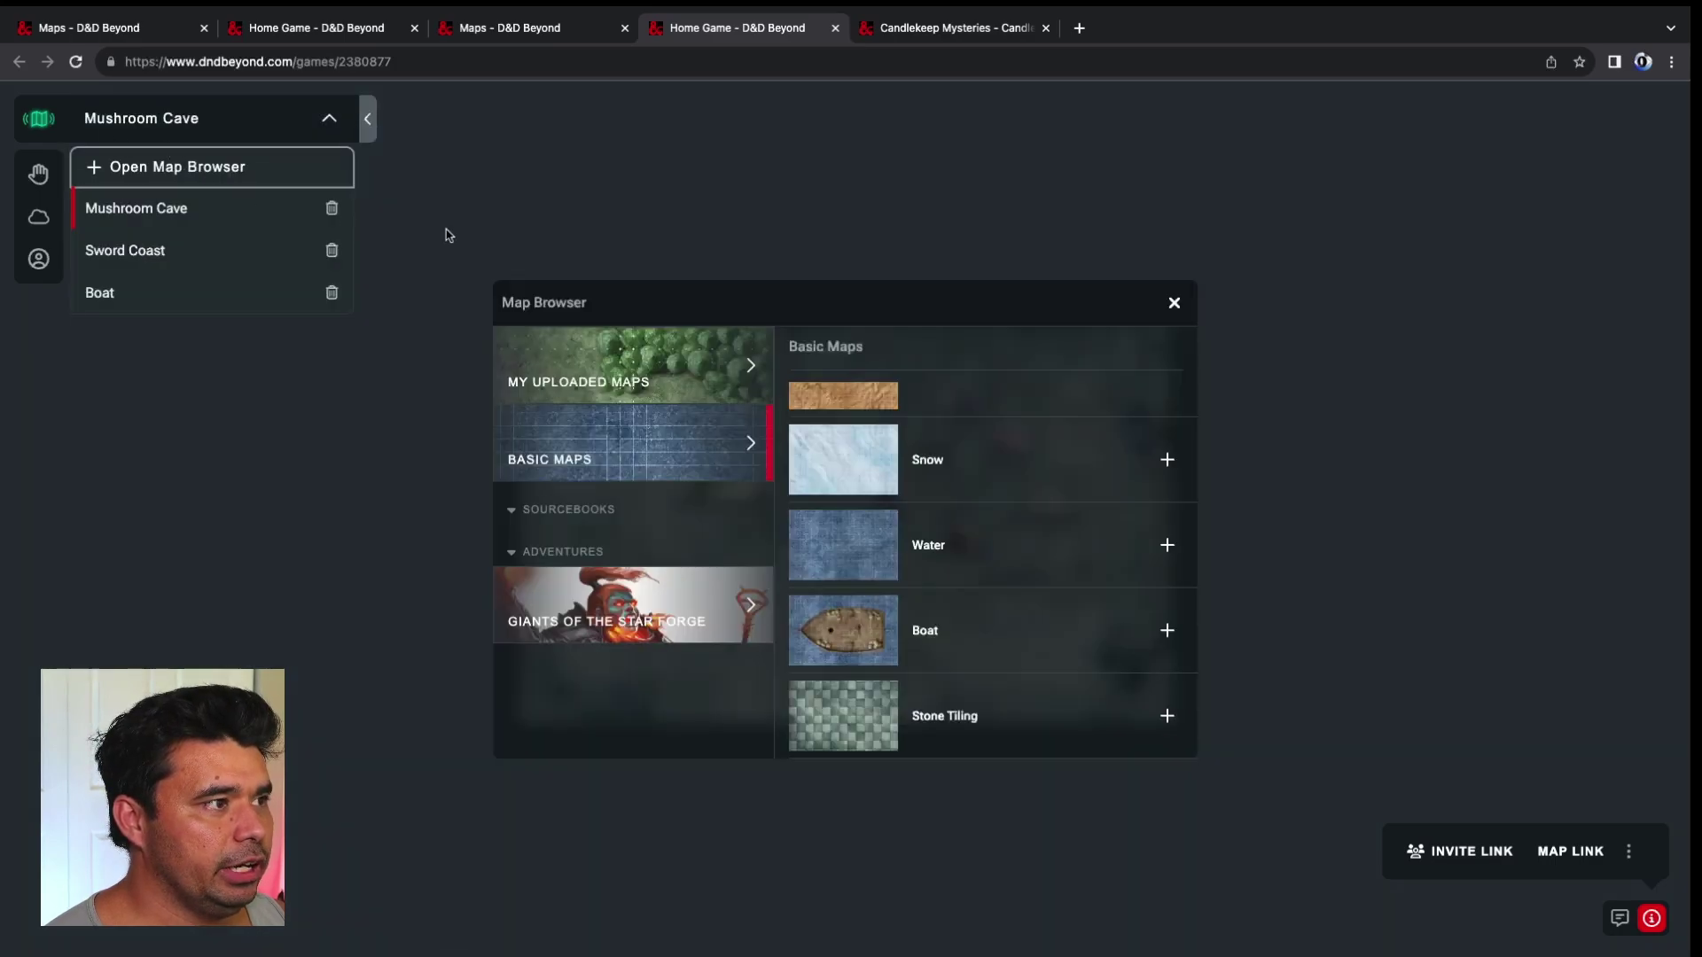
left_click(707, 380)
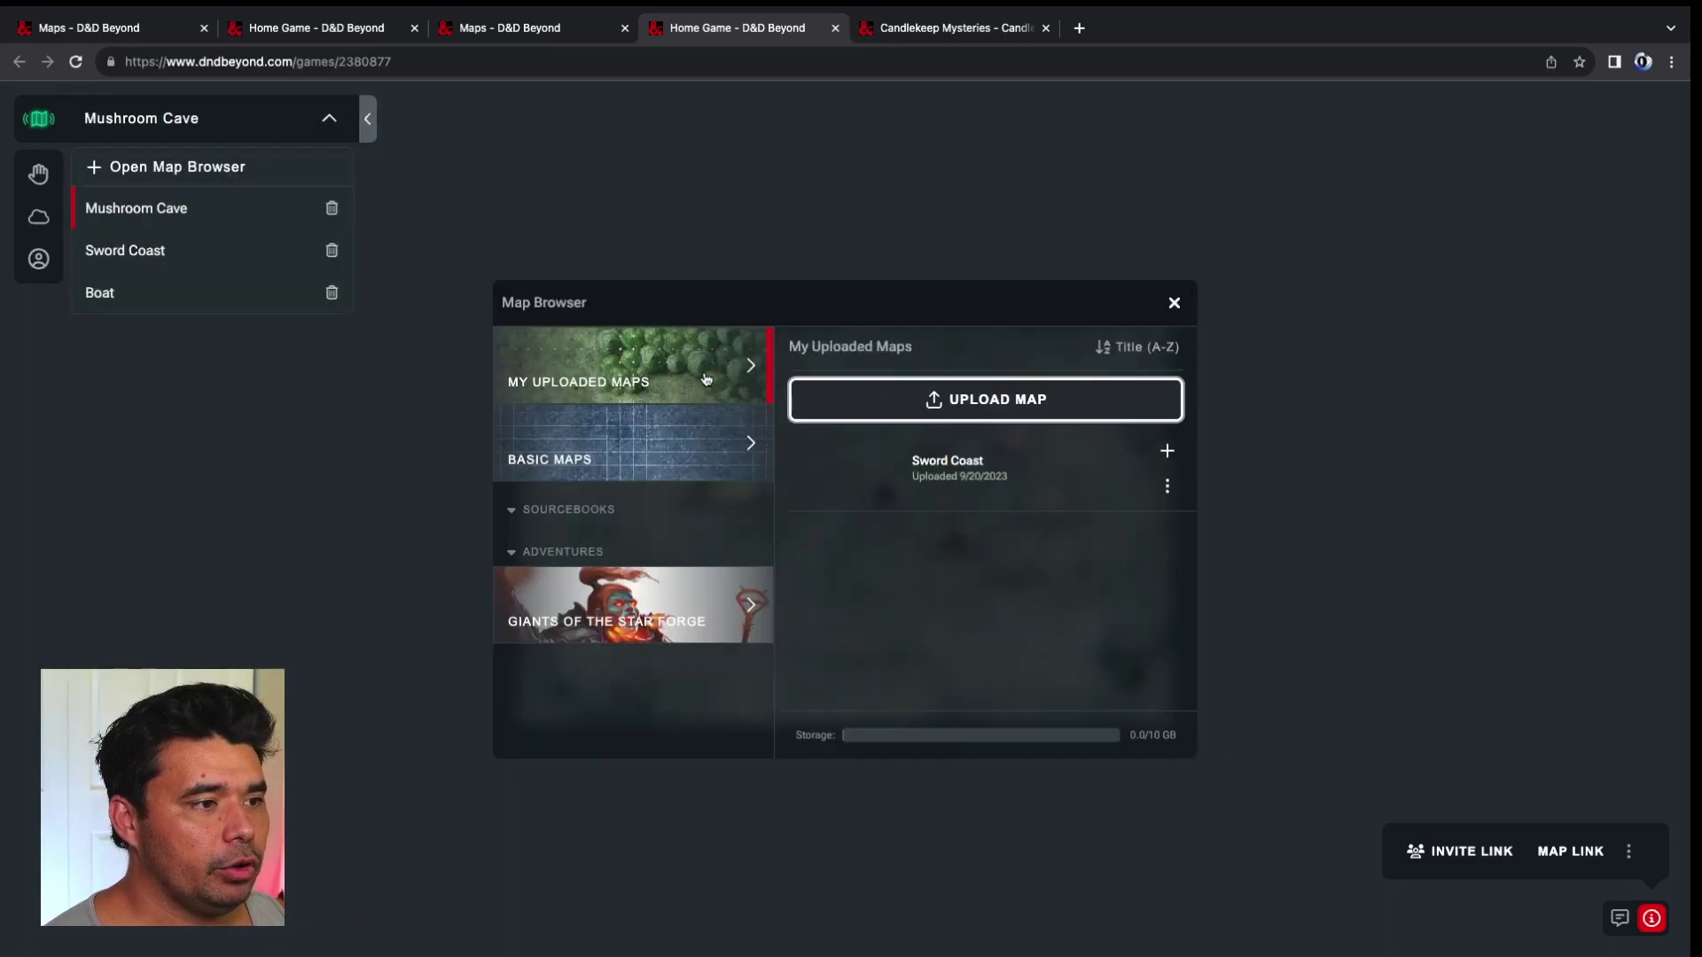
left_click(1026, 400)
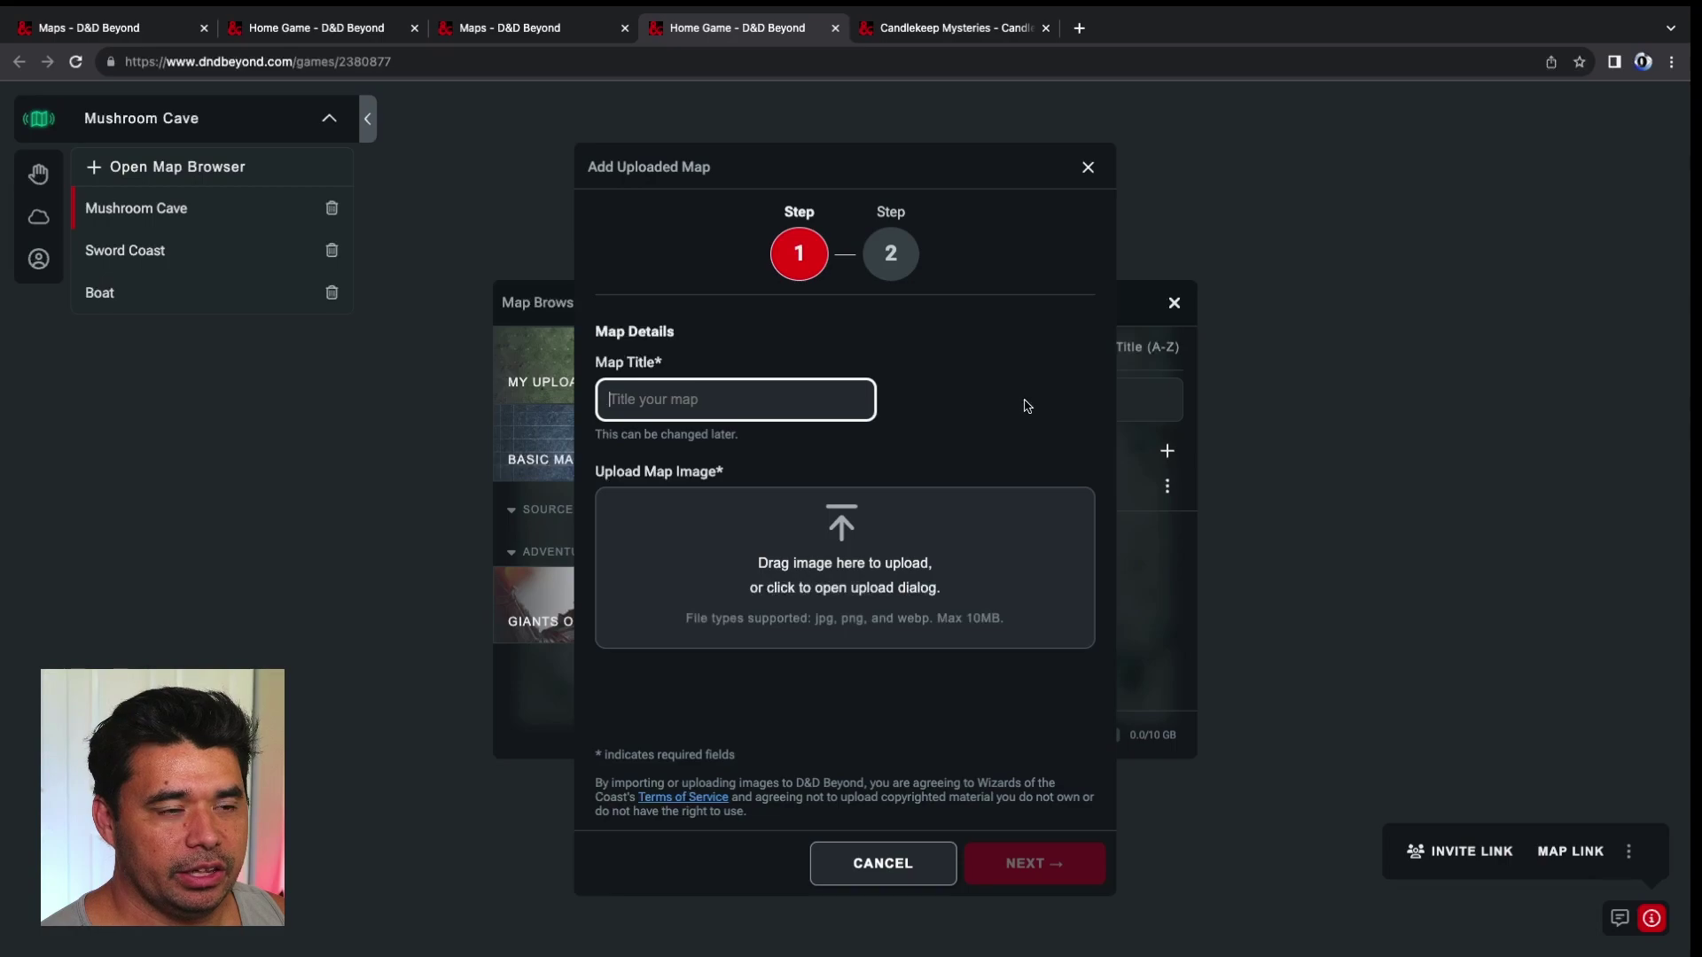